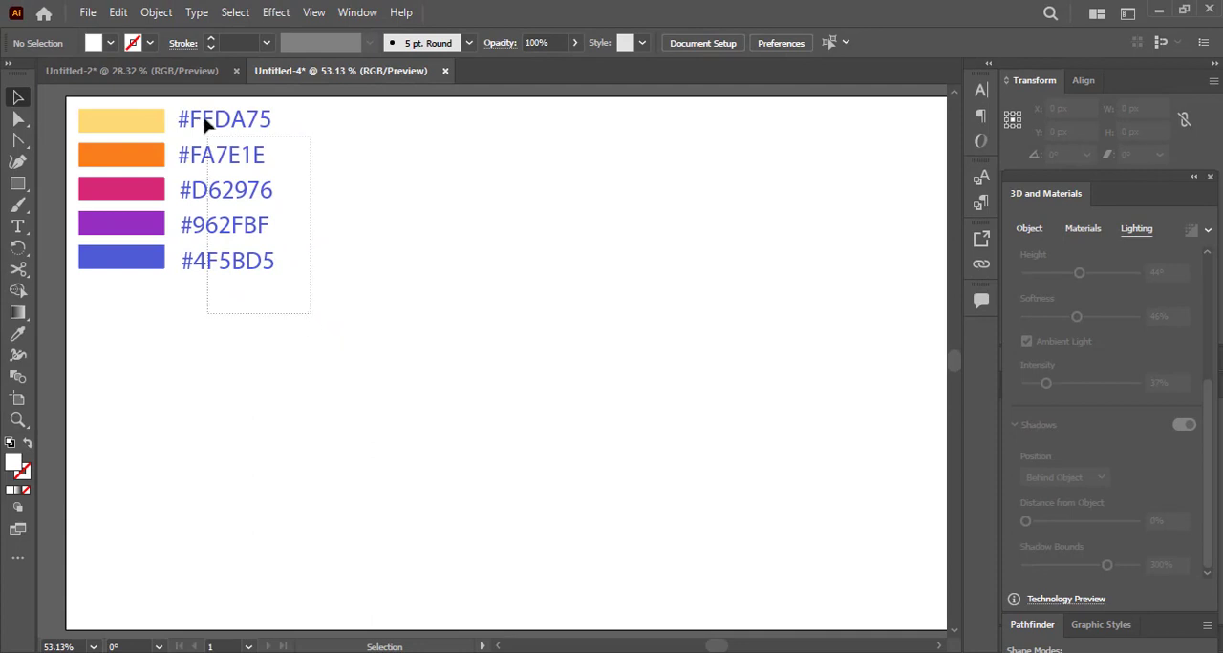
Sample swatch colours onto the five hex code labels with the Eyedropper, finishing with the blue #4F5BD5.
left_click_drag(204, 120, 204, 120)
key("i")
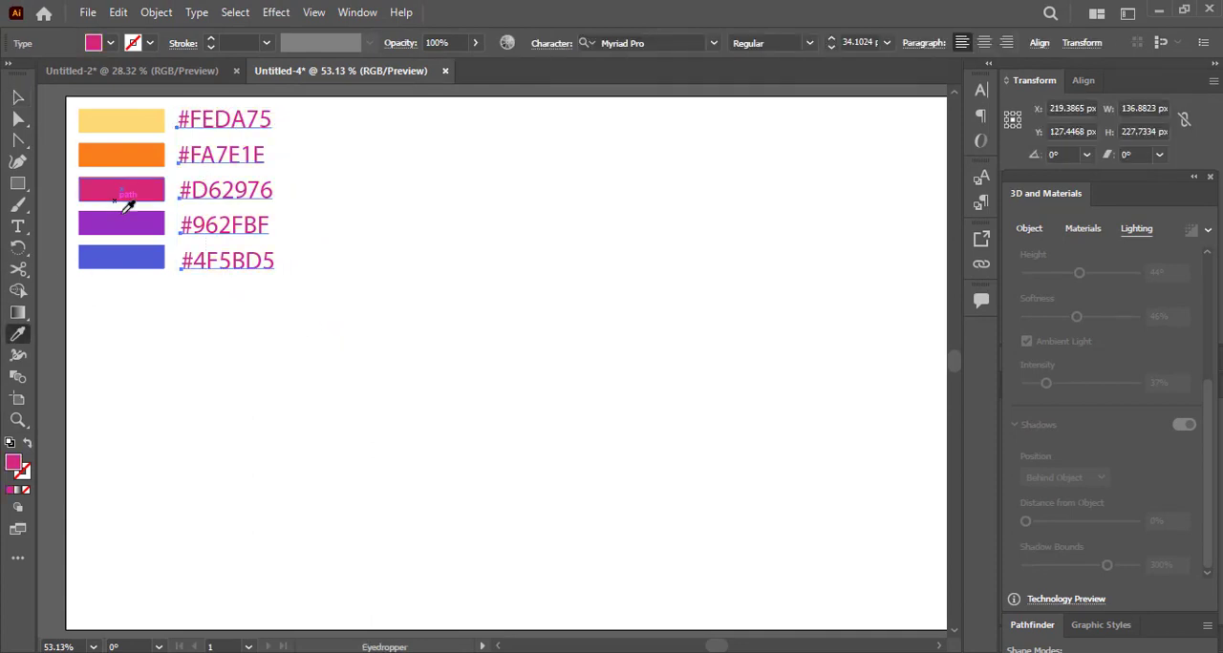
left_click(126, 155)
left_click(121, 120)
left_click(119, 254)
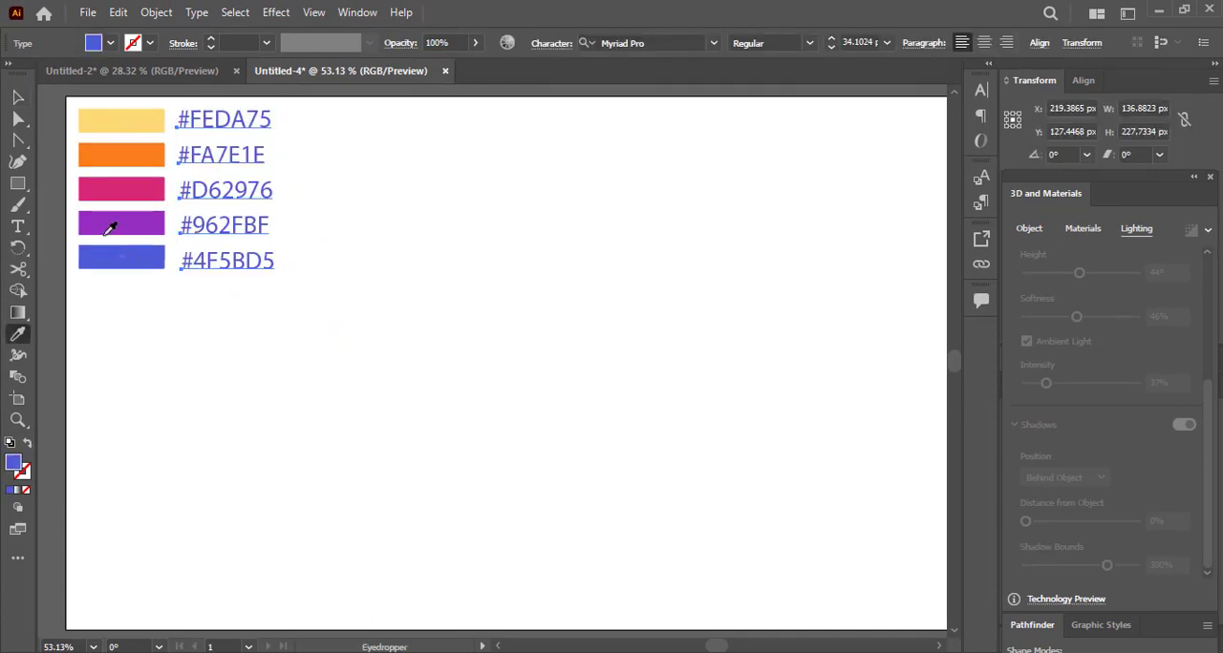
key("v")
left_click(339, 317)
Draw a blue square about 176 px wide on the empty canvas beside the swatches and round its corners to about 46 px.
left_click_drag(508, 464, 482, 457)
left_click(21, 192)
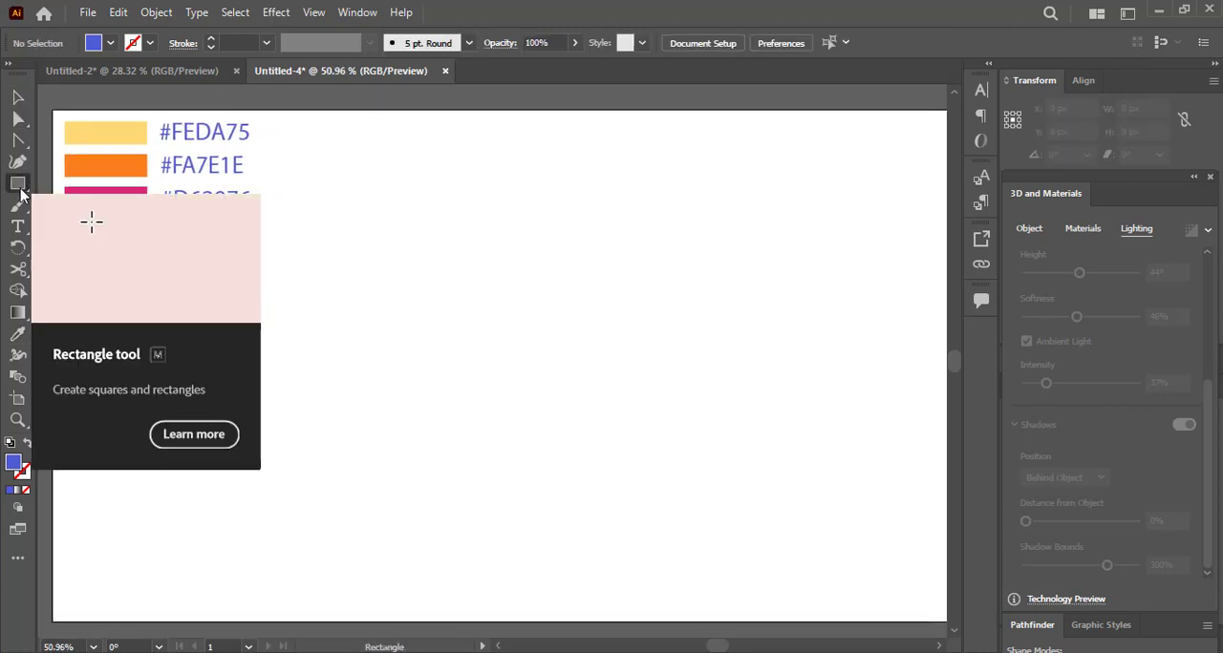
mouse_move(441, 344)
left_mouse_down()
mouse_move(582, 483)
mouse_move(531, 371)
left_mouse_up()
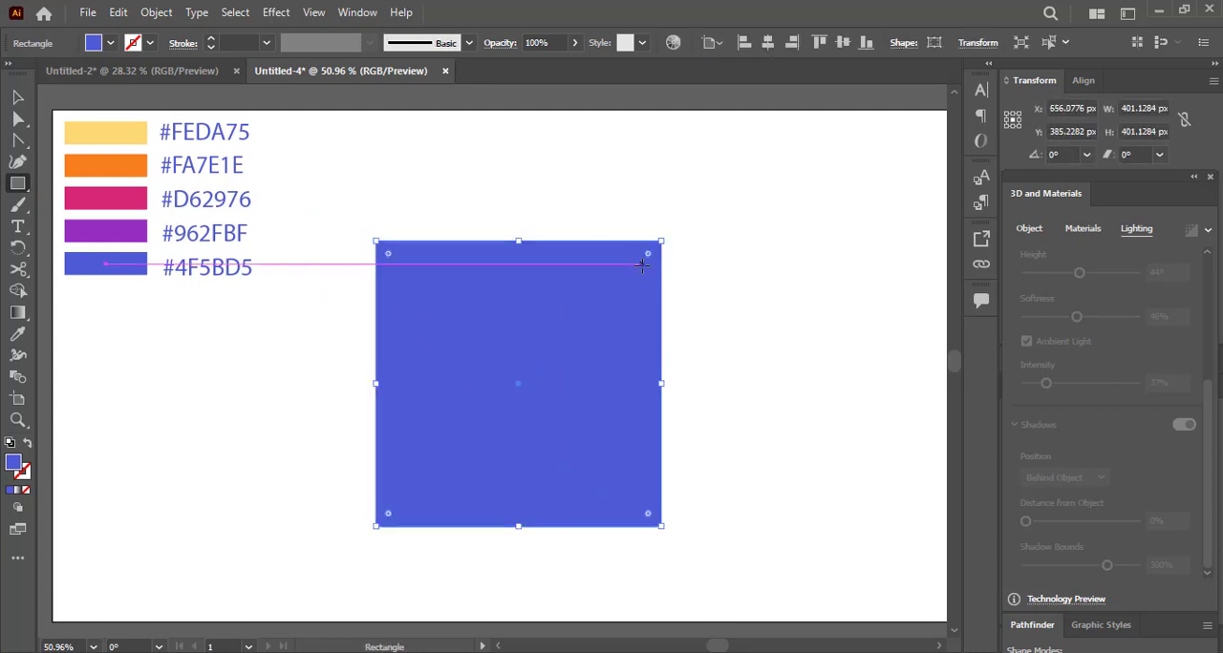
left_click_drag(663, 242, 502, 402)
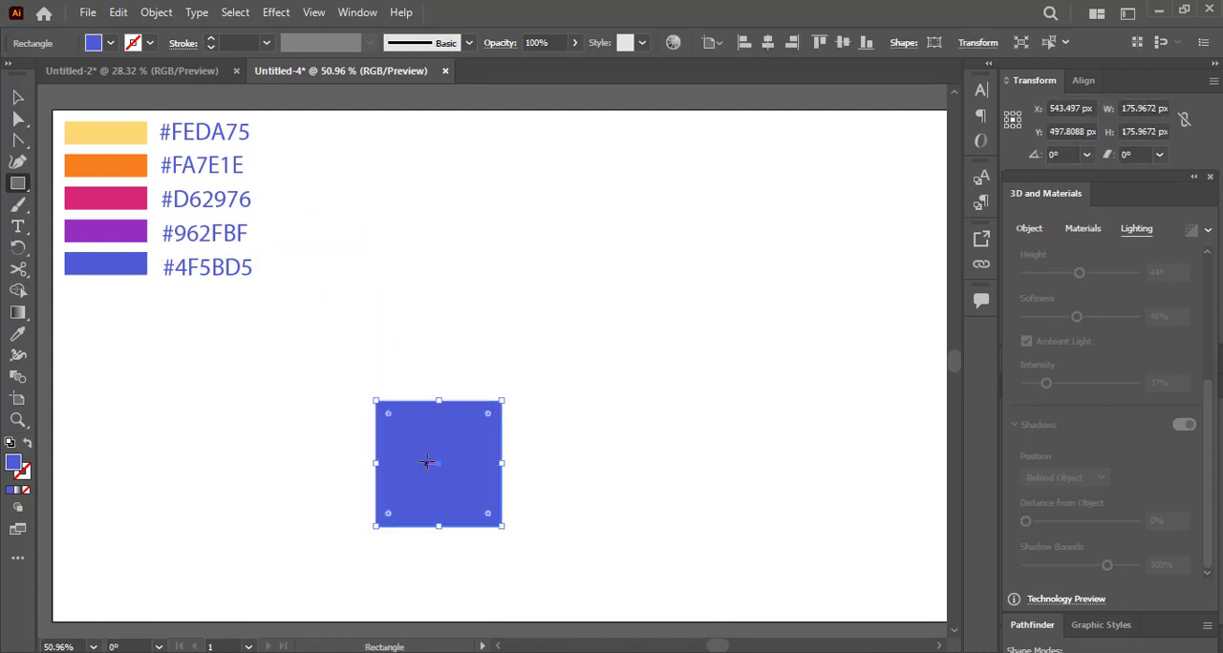
left_click_drag(459, 464, 322, 328)
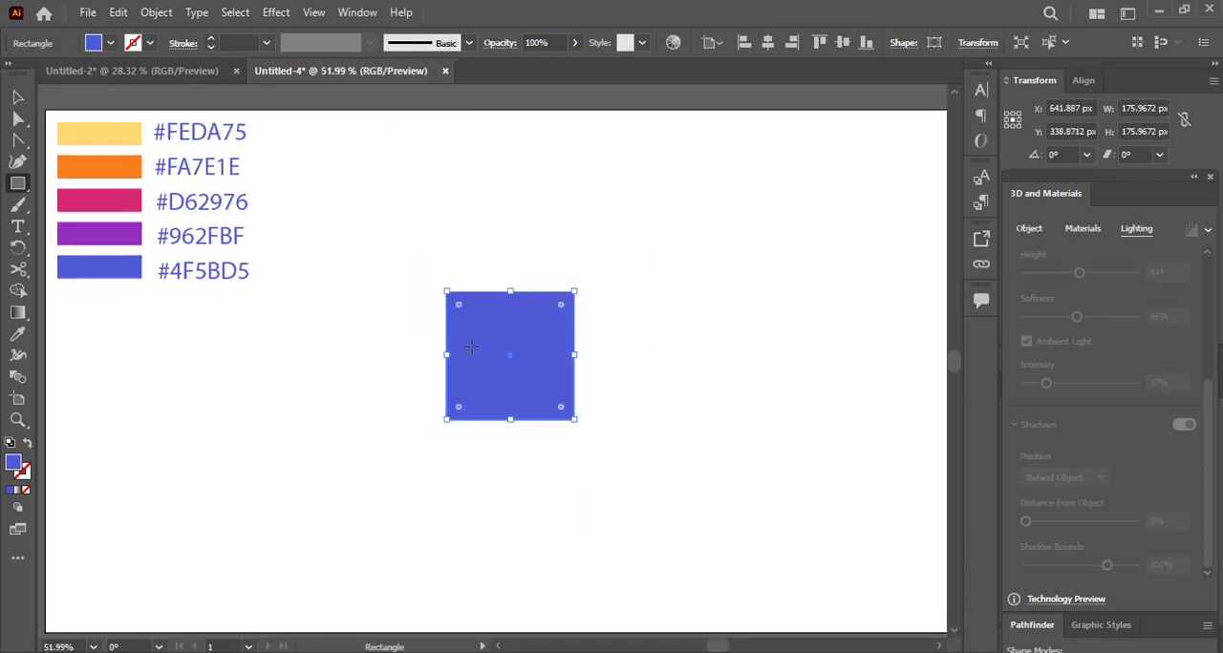
left_click_drag(562, 306, 544, 336)
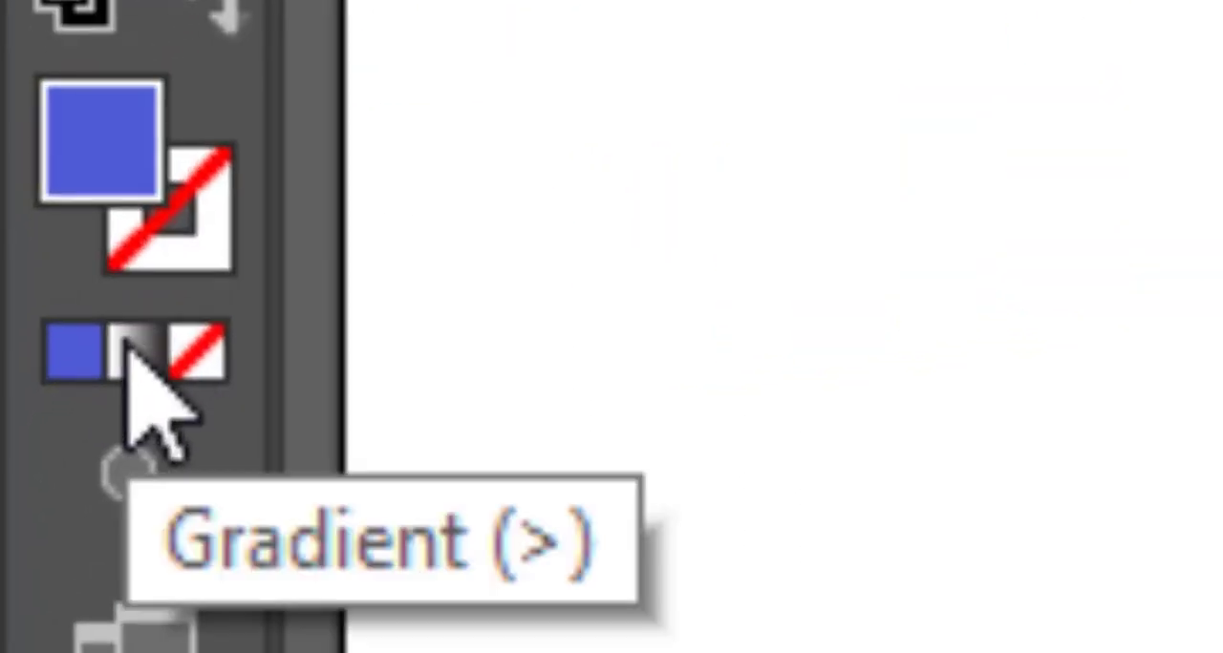
Fill the rounded square with a linear white-to-black gradient running upward at about 90°, extending beyond the shape's lower and upper edges.
left_click(131, 351)
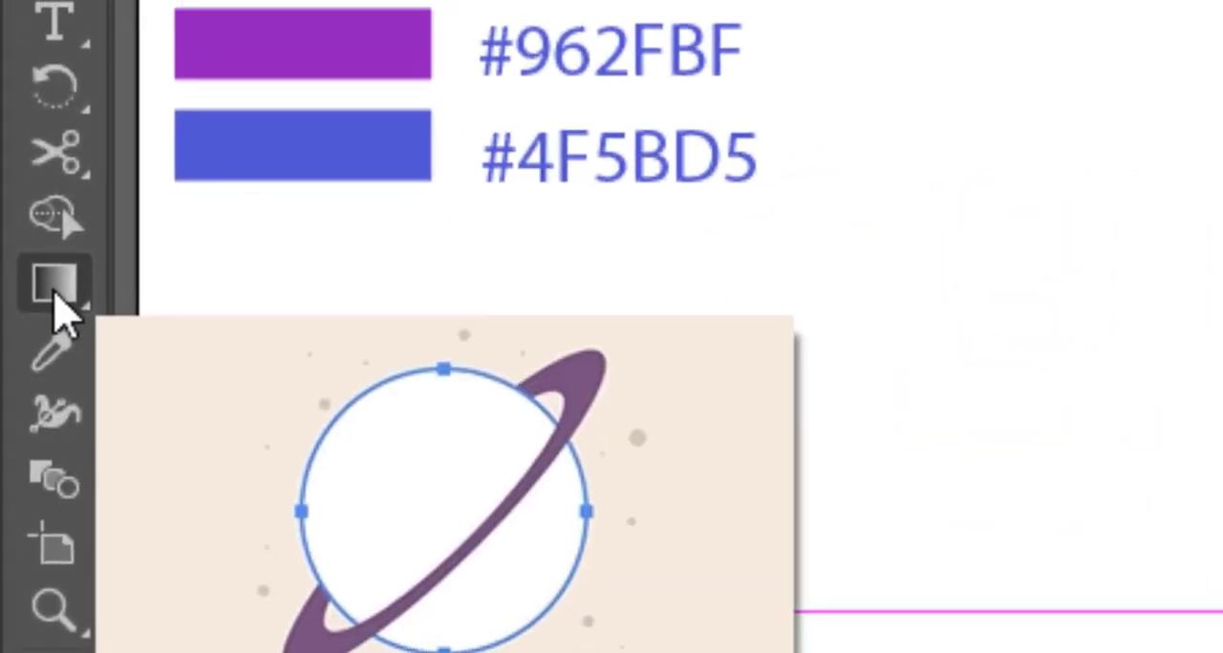
left_click(47, 287)
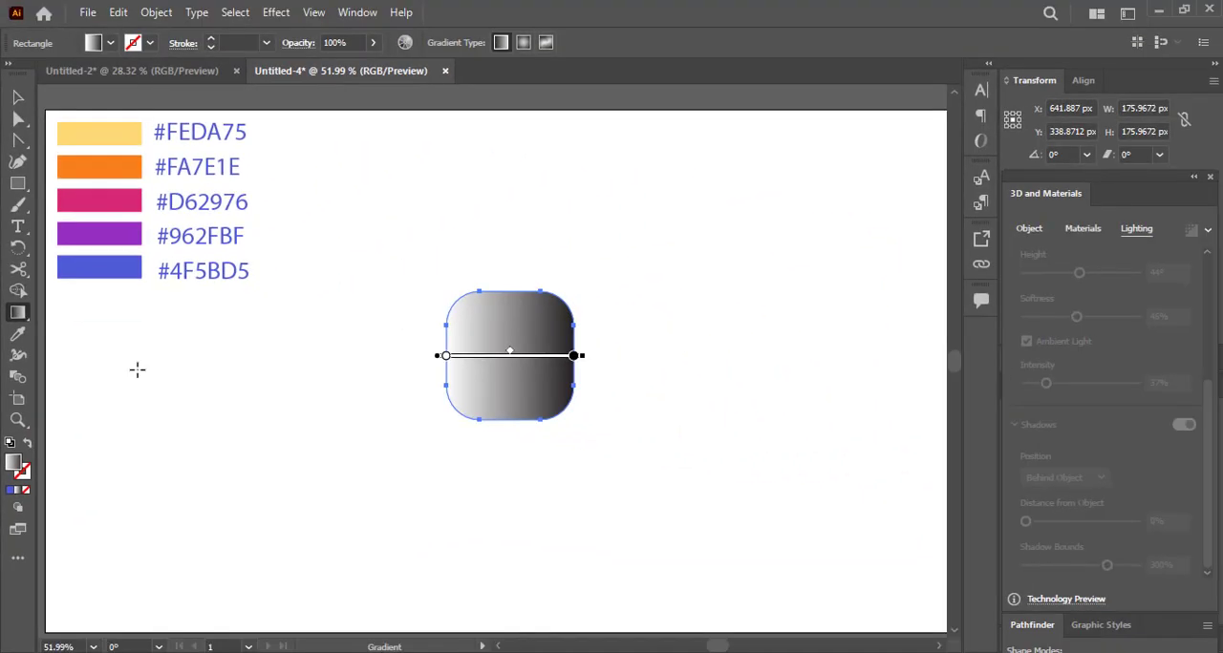
left_click(1208, 178)
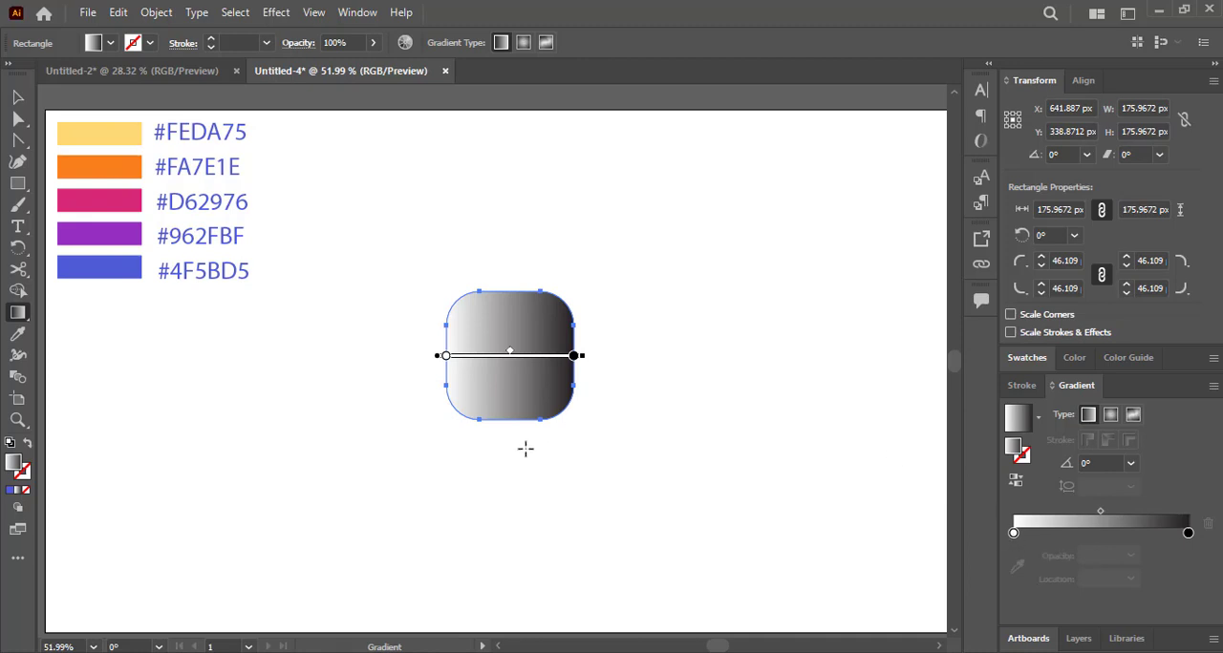
left_click_drag(525, 449, 503, 256)
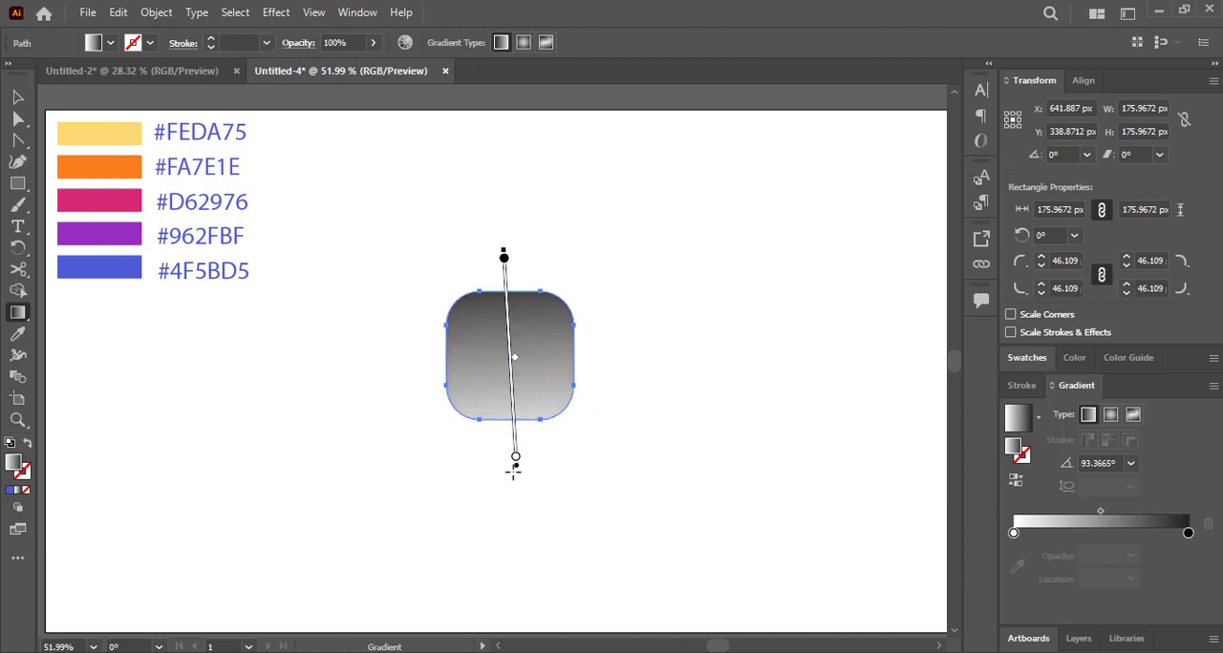
mouse_move(503, 490)
left_mouse_down()
mouse_move(515, 266)
mouse_move(507, 330)
left_mouse_up()
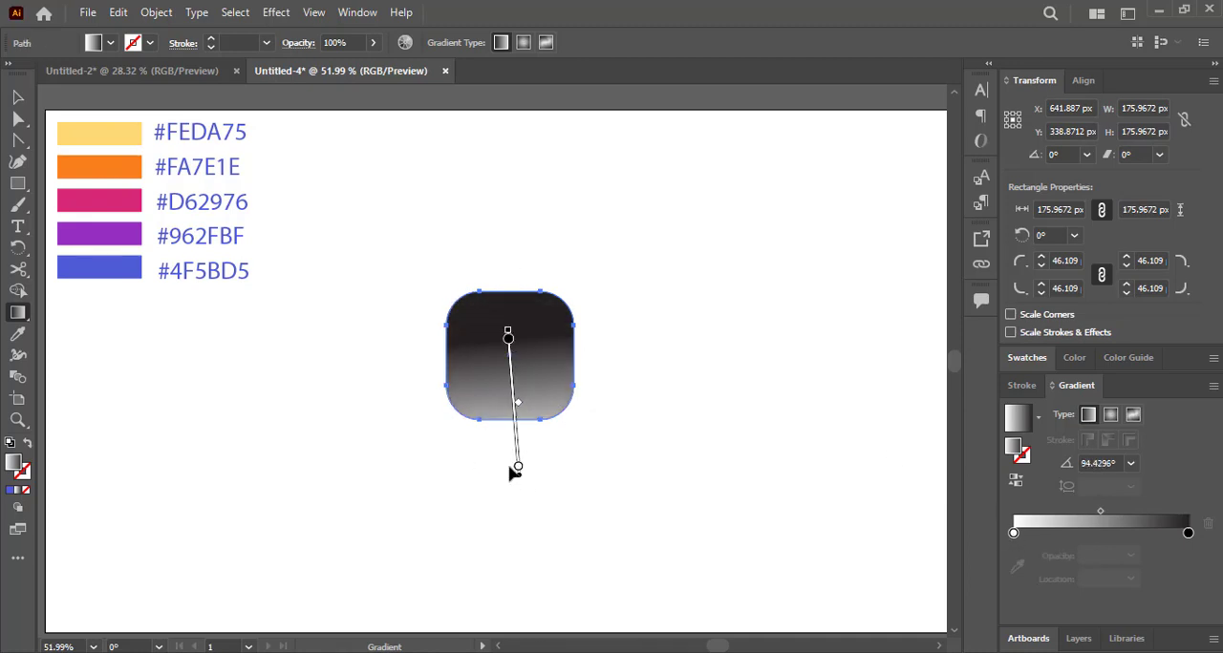
mouse_move(517, 474)
left_mouse_down()
mouse_move(521, 404)
mouse_move(519, 417)
left_mouse_up()
left_click_drag(515, 516, 509, 241)
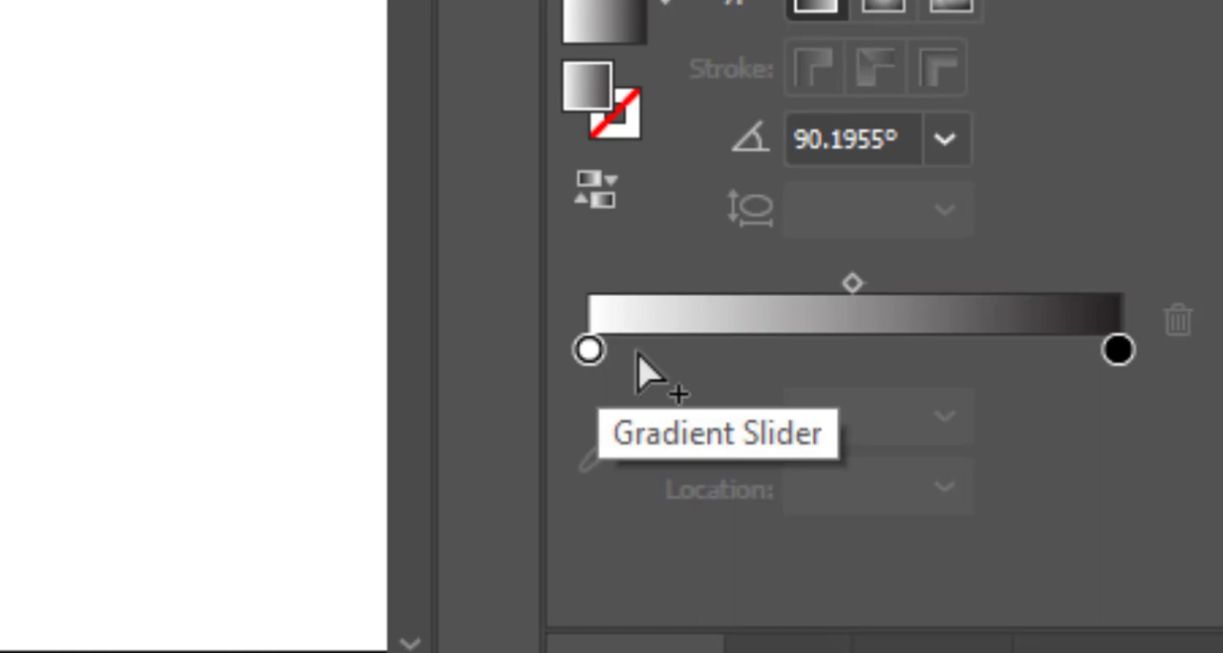
Colour the gradient's first stop with the #FEDA75 swatch and add three stops at about 21%, 43% and 70%.
left_click(589, 350)
left_click(603, 454)
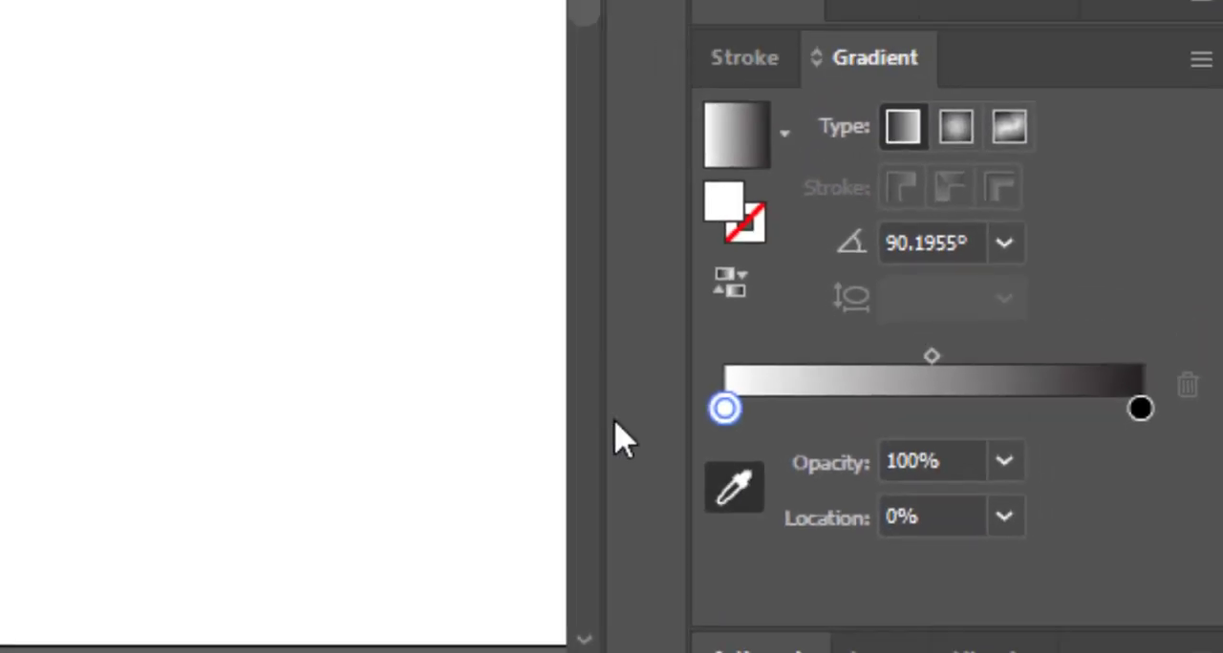
left_click(114, 139)
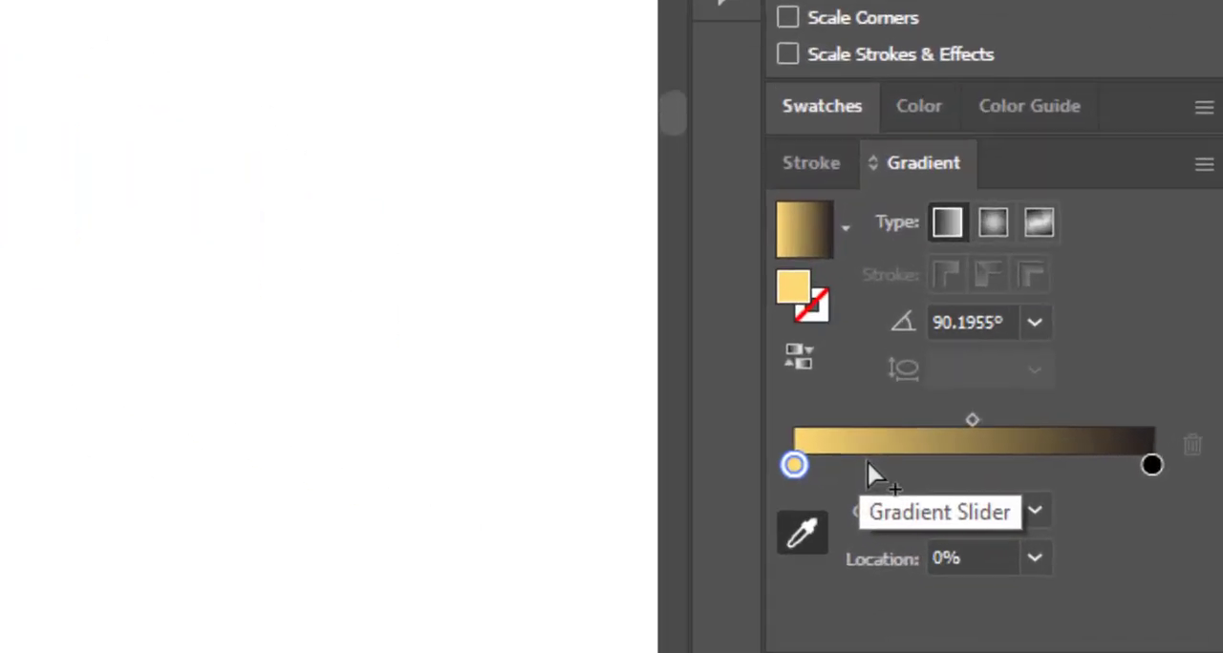
left_click(1050, 533)
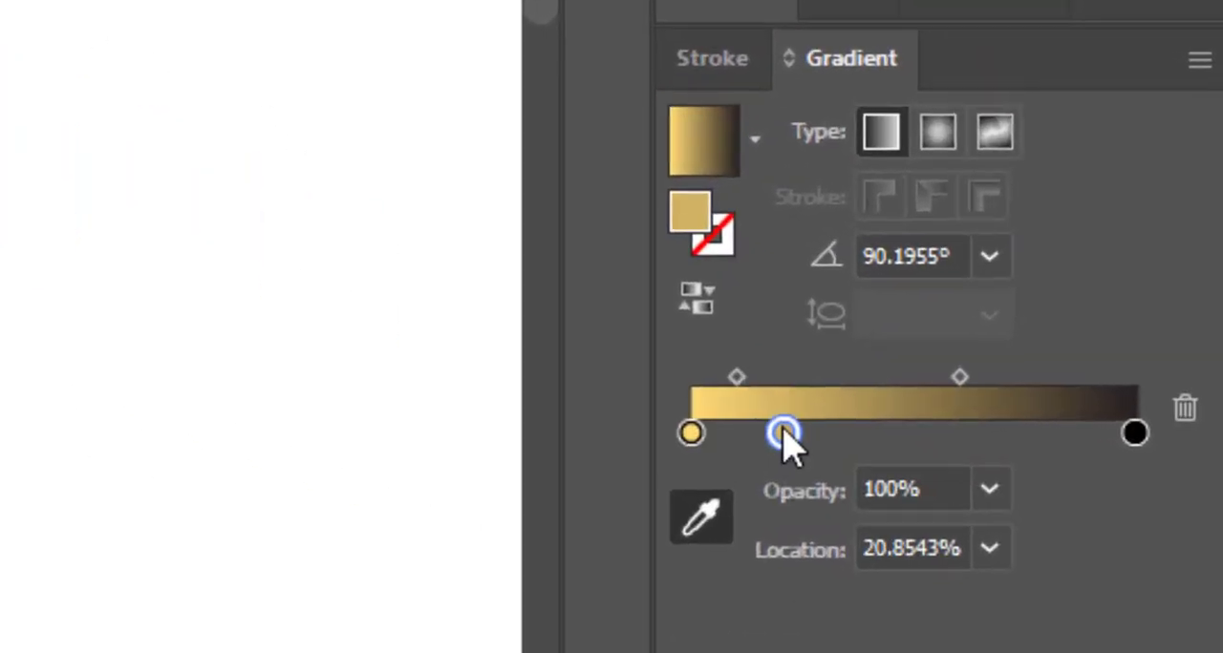
left_click(881, 441)
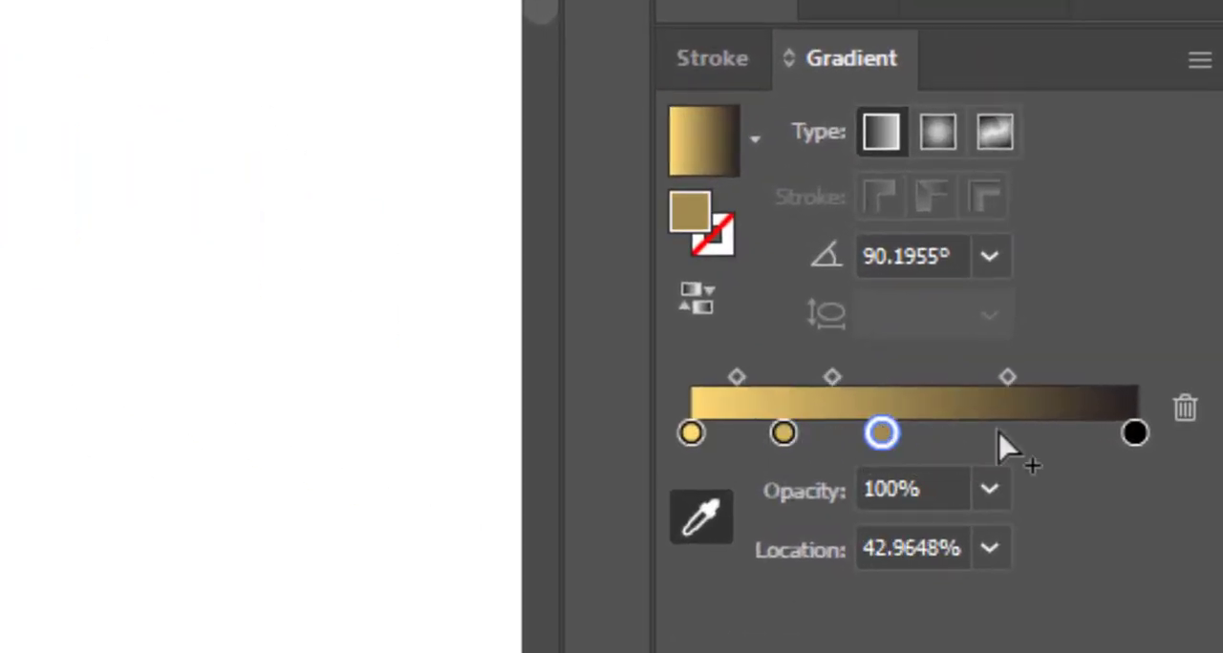
left_click(1001, 442)
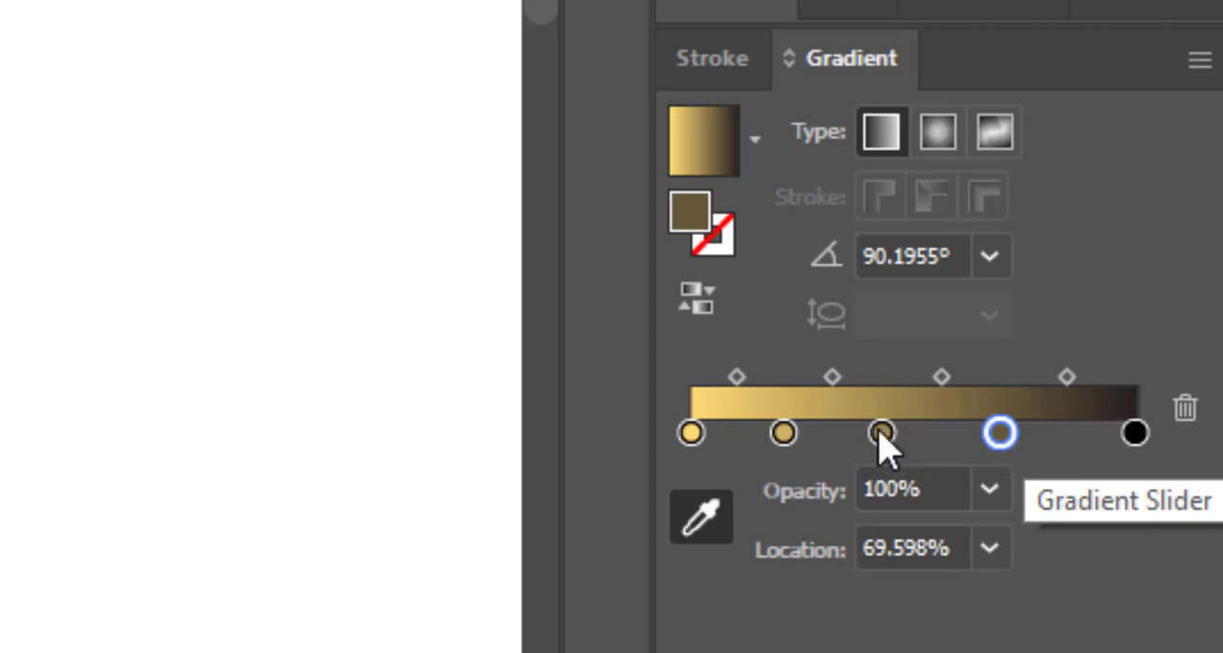
Colour the remaining four gradient stops from the swatches in order: #FA7E1E, #D62976, #962FBF and #4F5BD5.
left_click(783, 433)
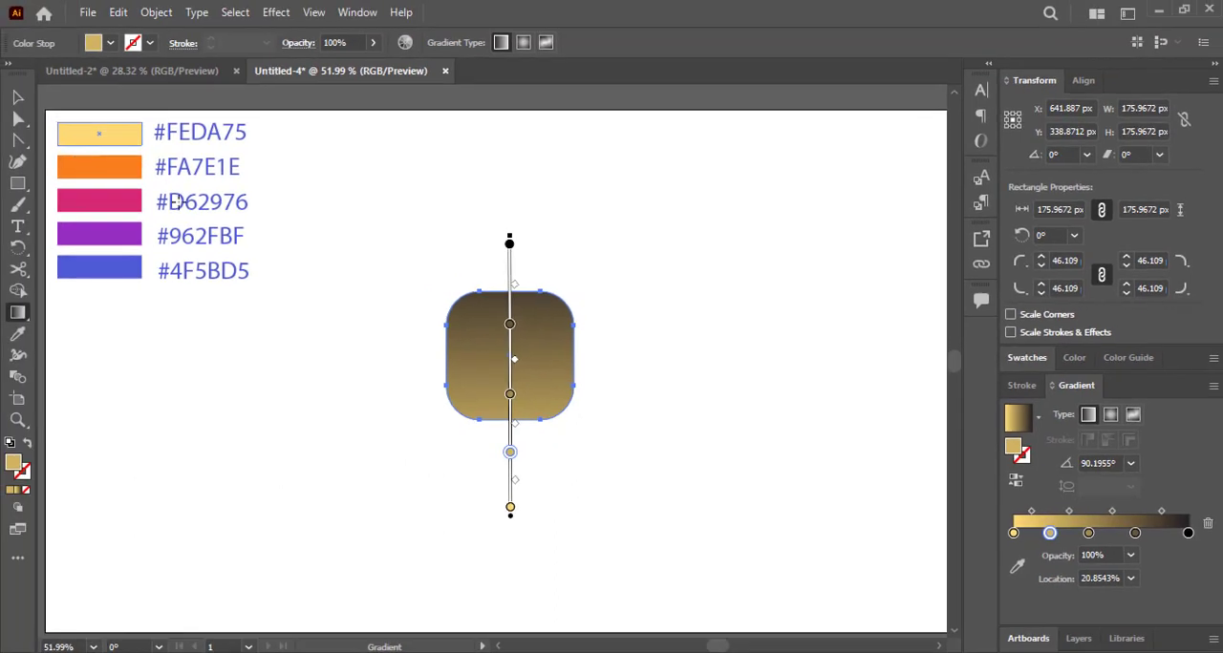
left_click(1018, 568)
left_click(108, 172)
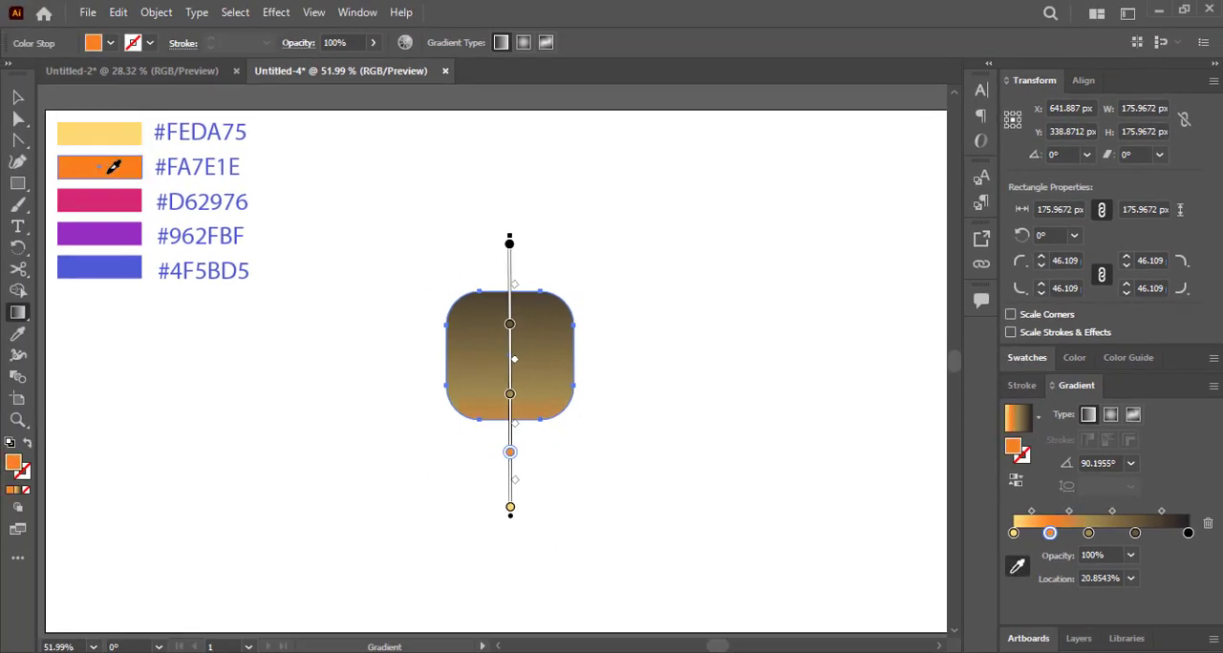
left_click(1088, 533)
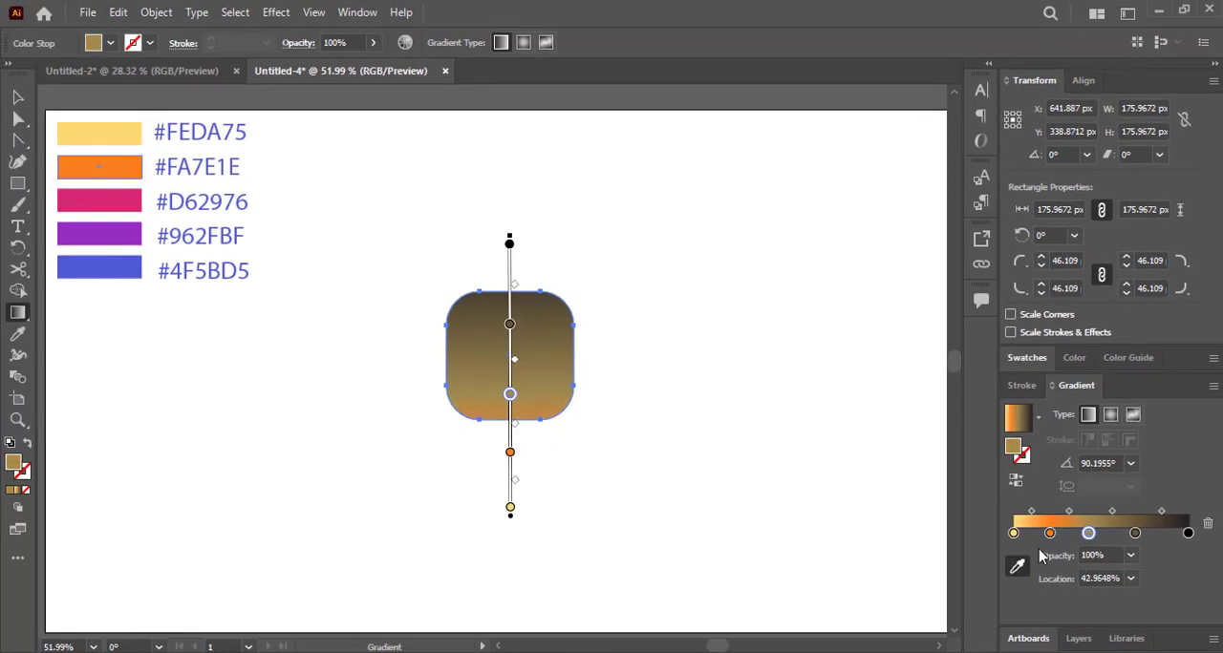
left_click(134, 196)
left_click(1134, 534)
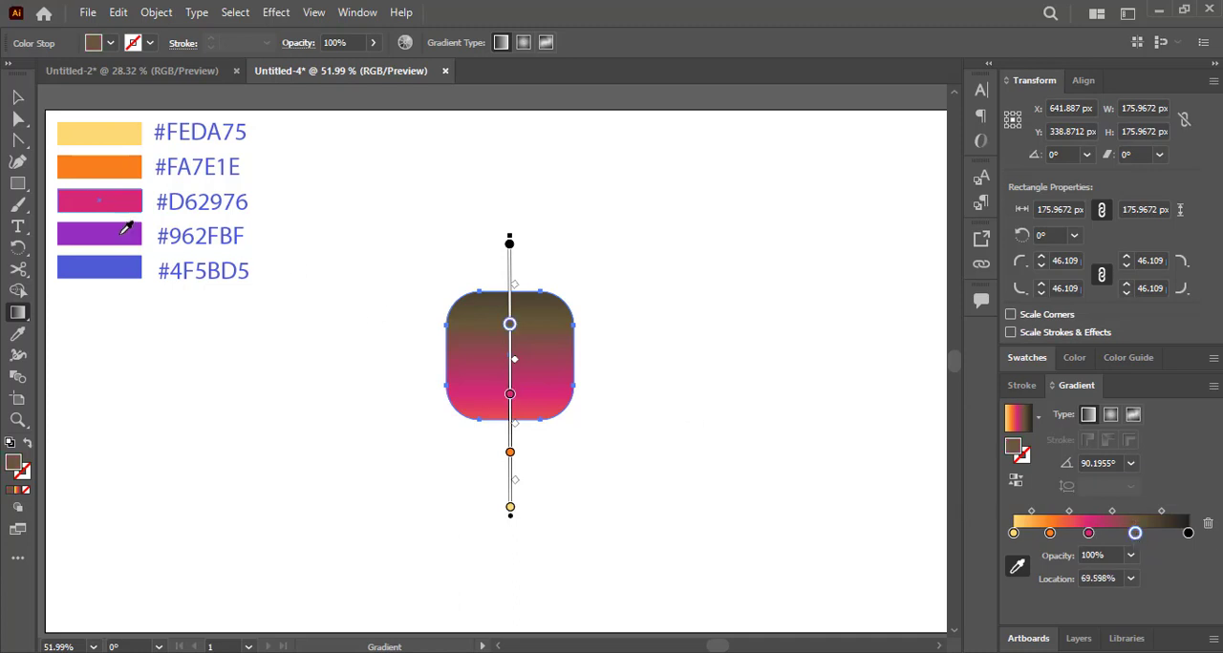
left_click(1187, 533)
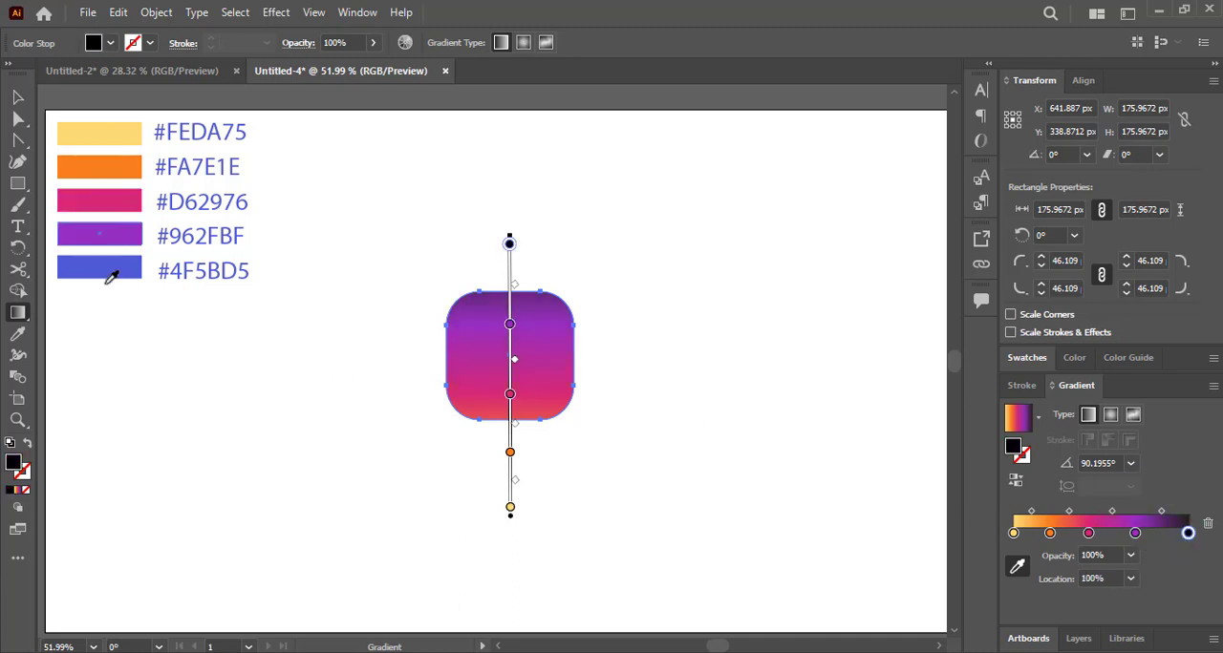
left_click(98, 266)
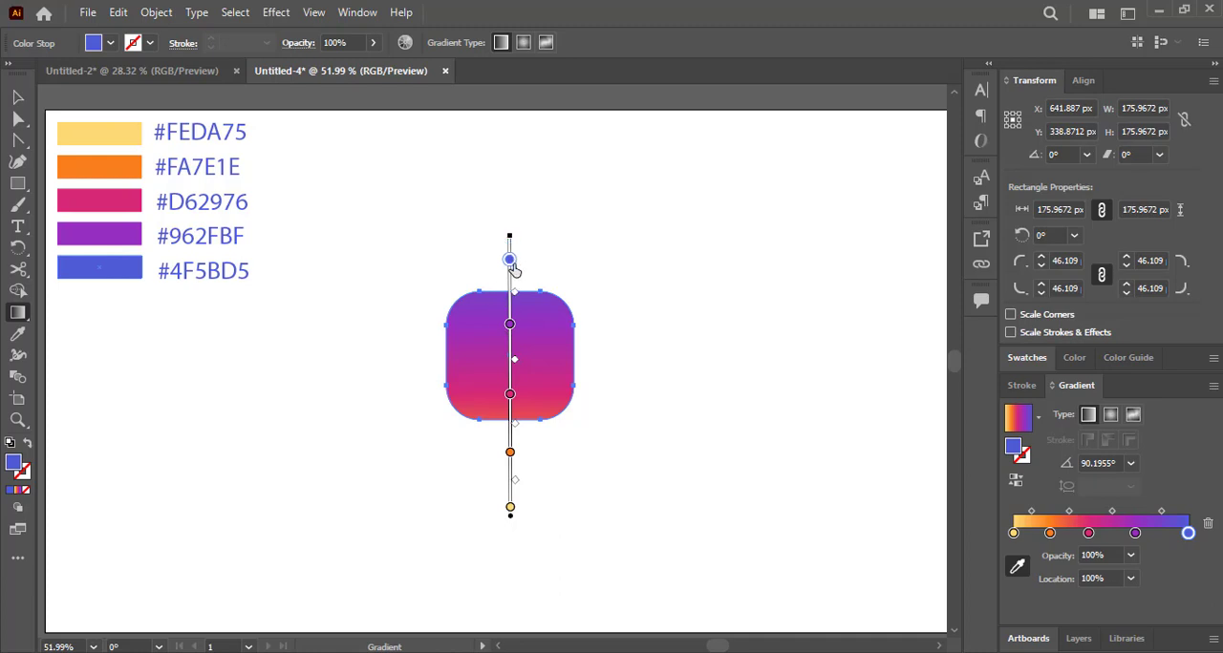
Reposition the gradient stops: blue to about 87%, purple about 67%, pink about 50%, with orange and yellow moved inward toward the shape.
mouse_move(517, 279)
left_mouse_down()
mouse_move(535, 274)
mouse_move(511, 296)
left_mouse_up()
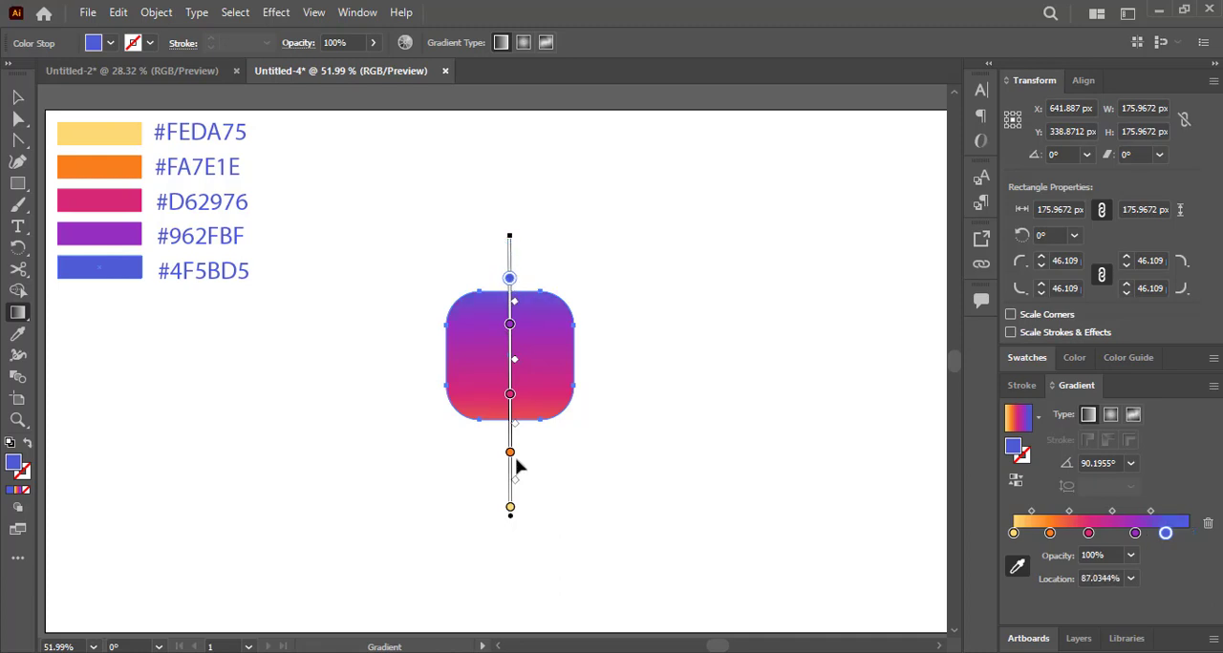
left_click_drag(510, 452, 514, 380)
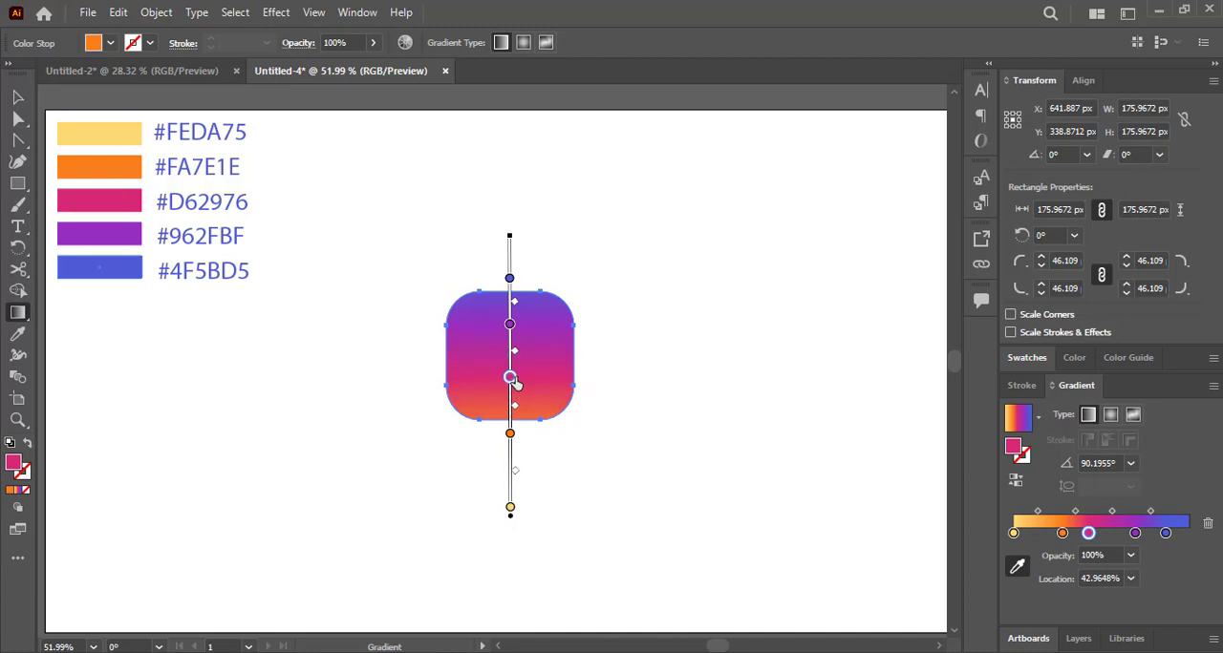
left_click_drag(509, 508, 509, 422)
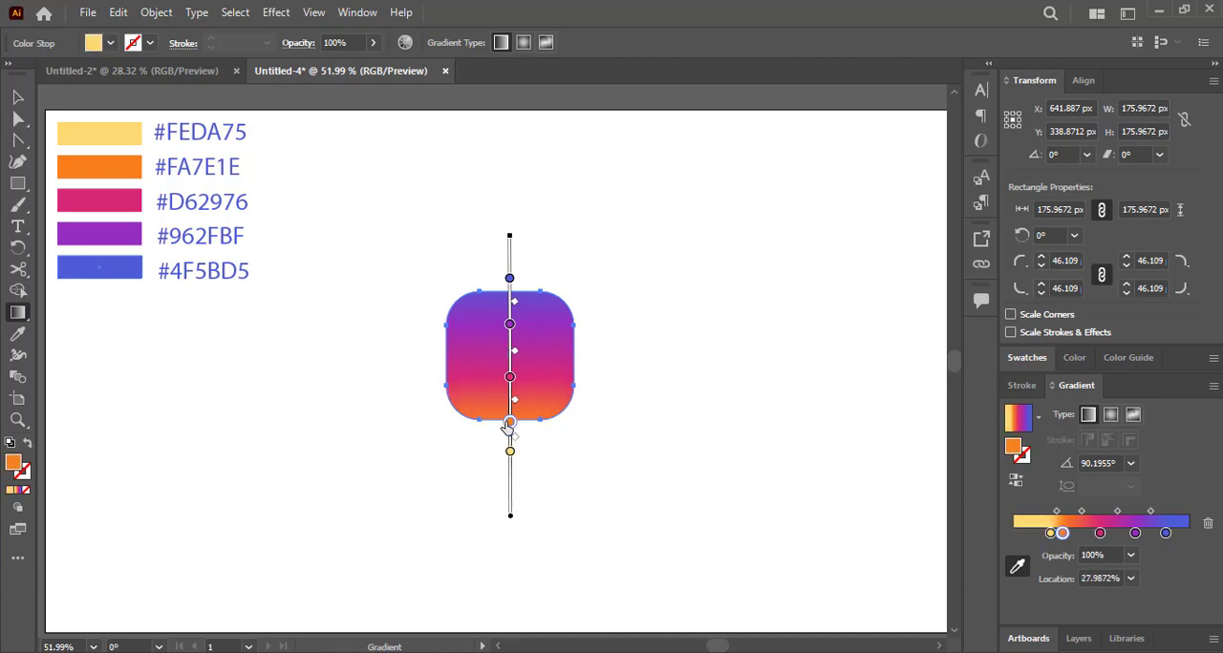
left_click_drag(509, 325, 507, 341)
left_click(509, 377)
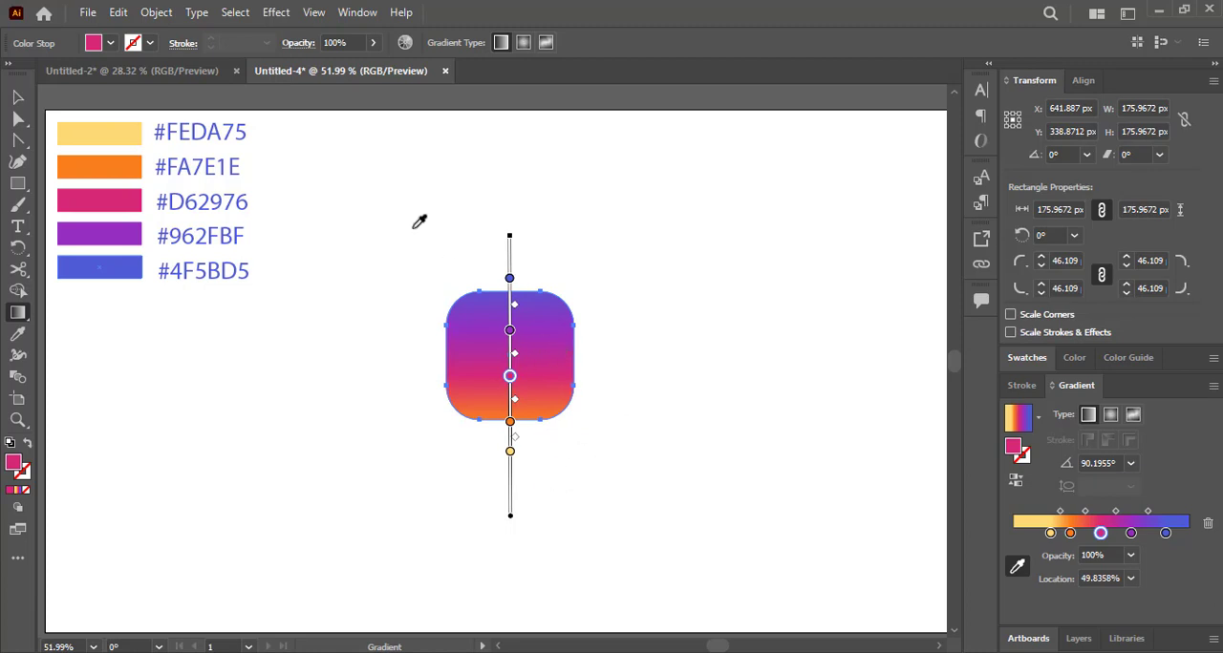
left_click(17, 97)
left_click(682, 405)
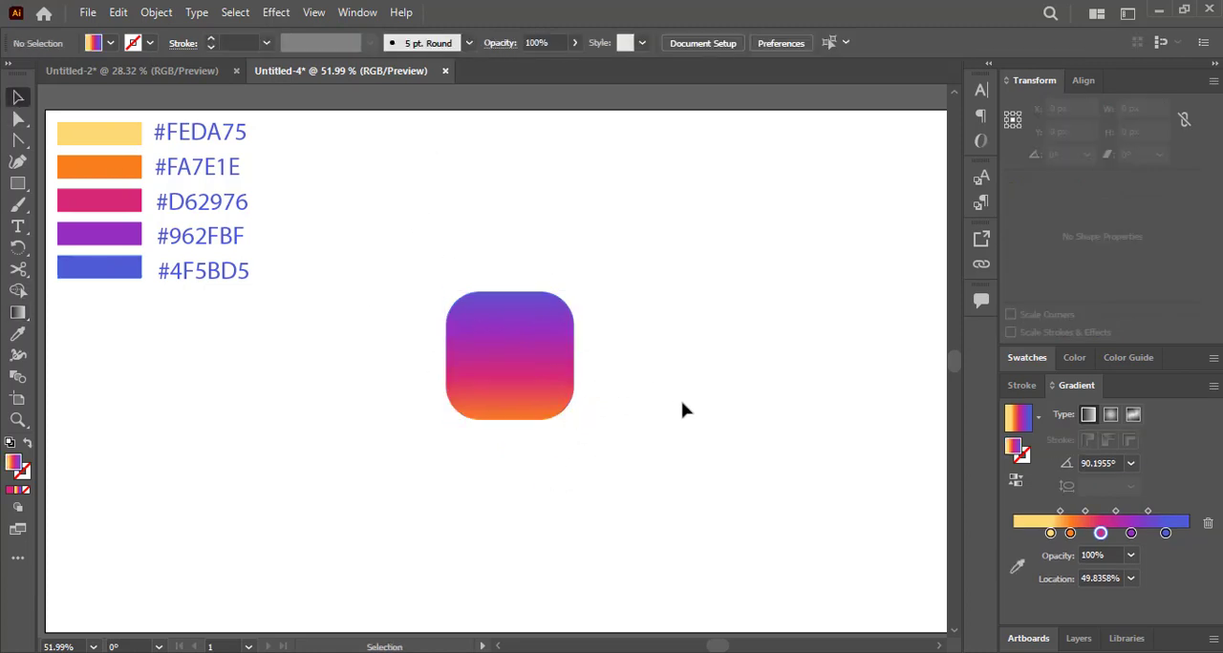
Shift the square slightly left and adjust its gradient stops: yellow to about 10%, purple to about 70%, and orange nearer to yellow.
left_click_drag(506, 344, 465, 344)
left_click(631, 366)
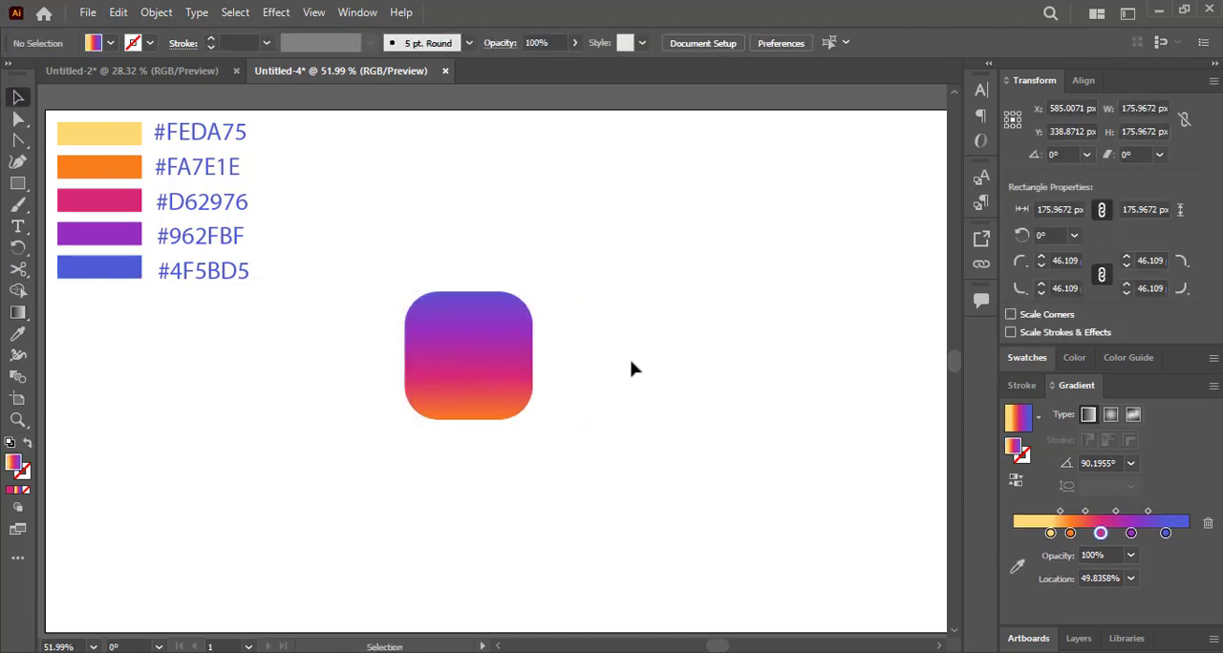
left_click(468, 390)
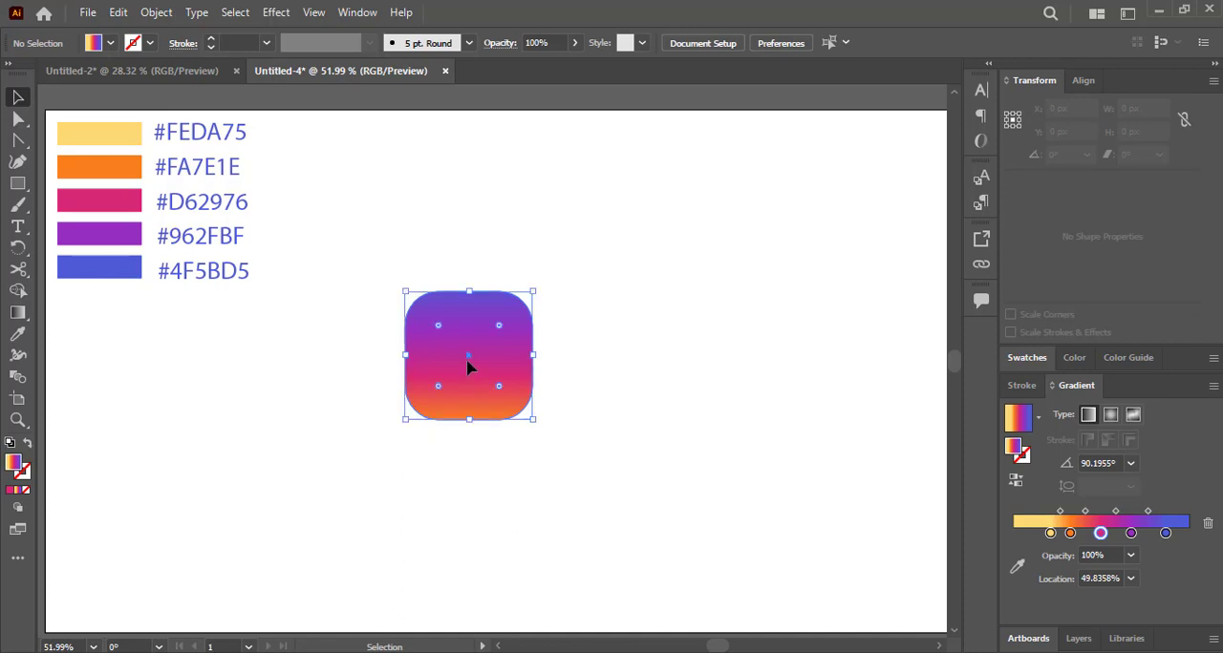
left_click(18, 314)
left_click_drag(472, 447, 469, 481)
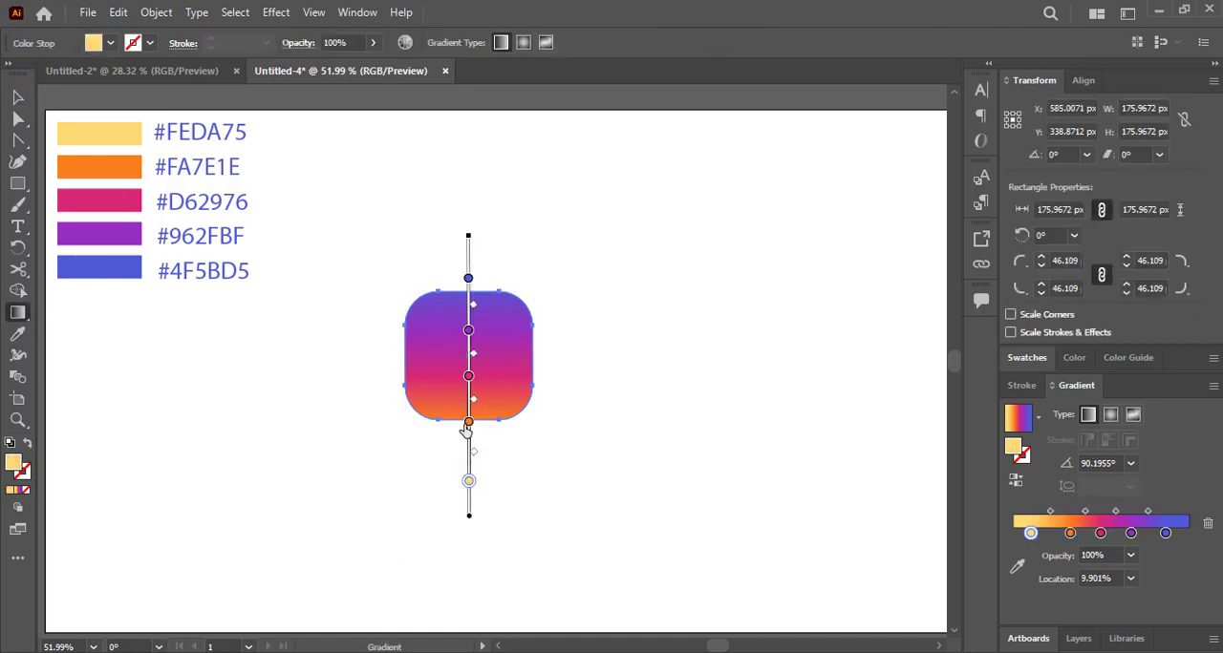
left_click_drag(467, 423, 468, 443)
left_click(468, 330)
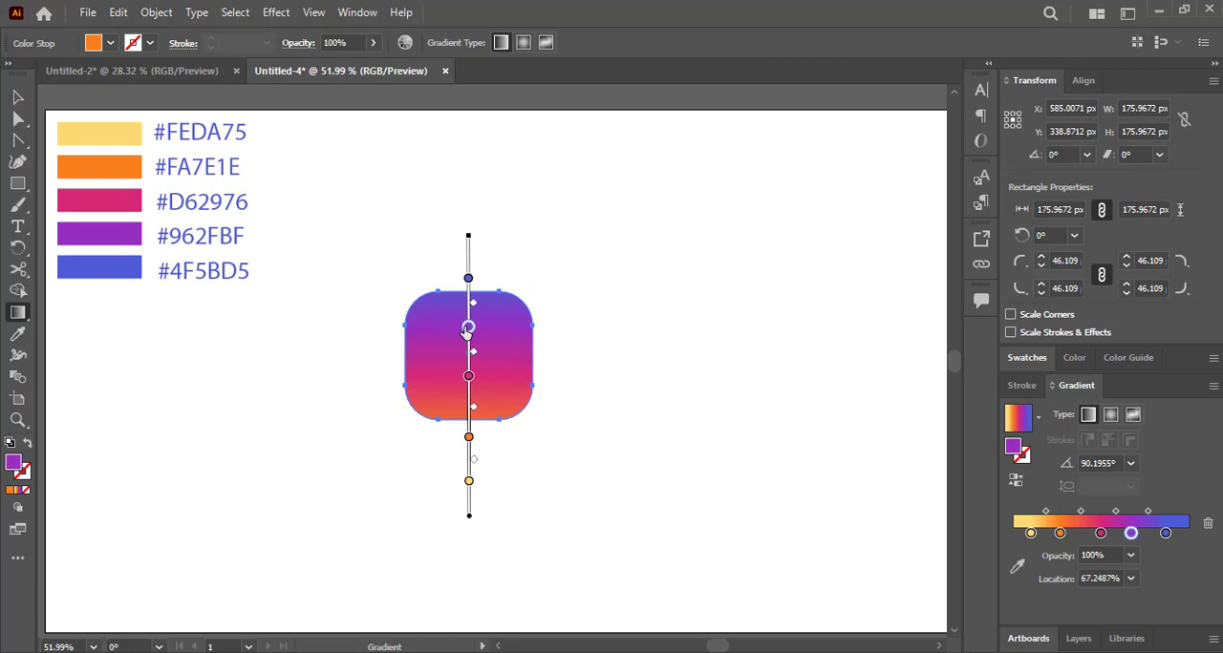
left_click(17, 97)
left_click(619, 475)
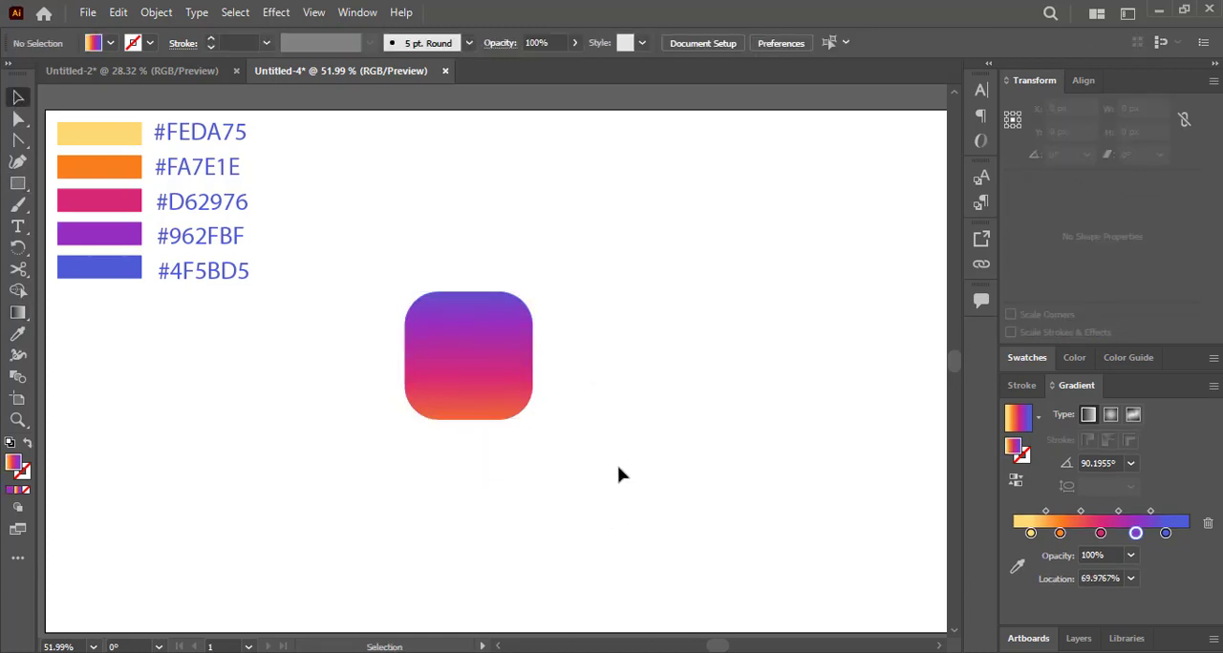
Move the gradient square up beside the colour swatches, to about X 409 px and Y 137 px.
left_click_drag(430, 356, 744, 450)
left_click_drag(631, 454, 585, 391)
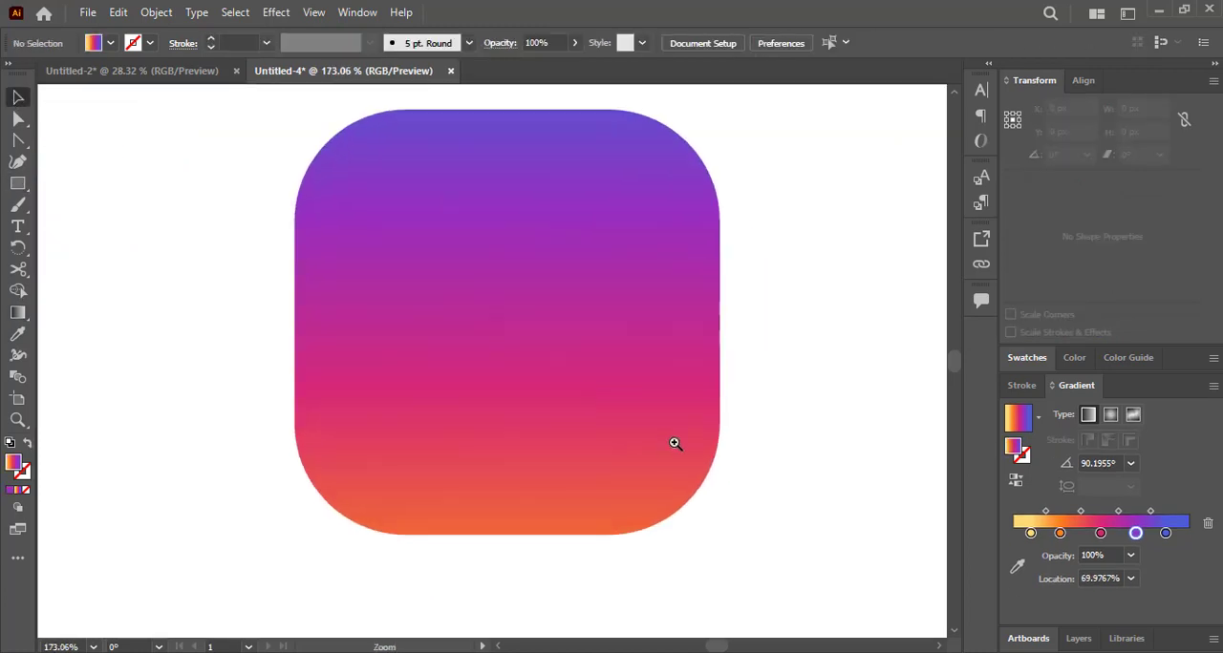
left_click_drag(677, 441, 384, 380)
left_click_drag(667, 452, 522, 286)
left_click(483, 508)
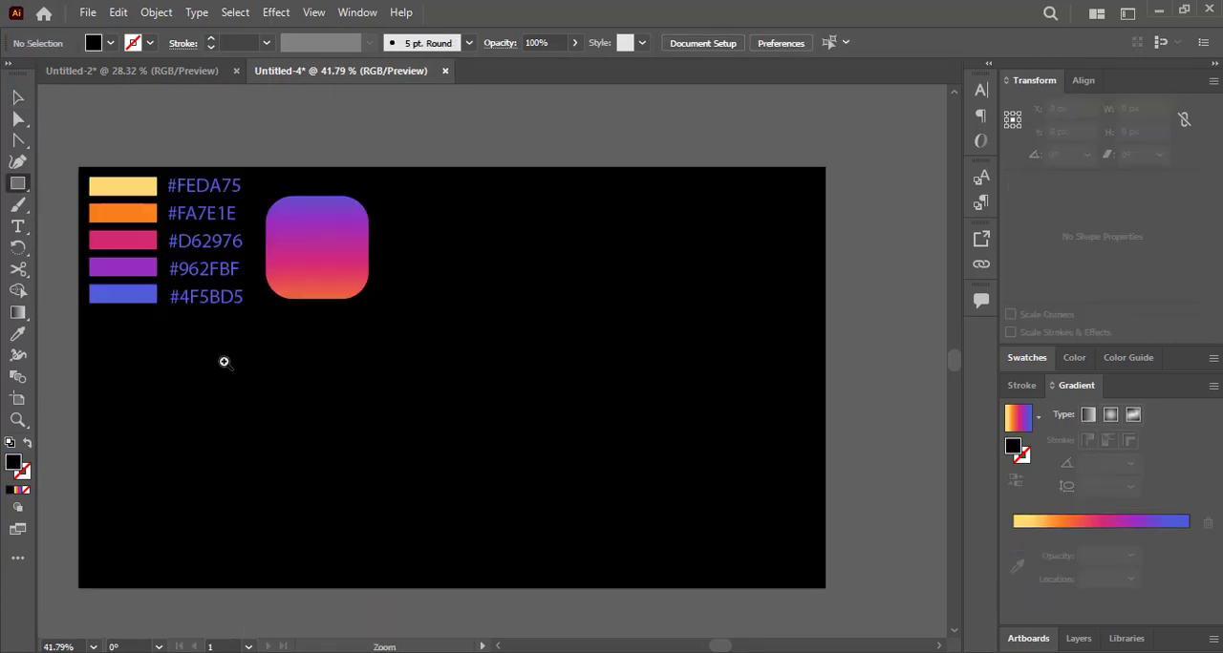
Cover the artboard with a black rectangle placed behind the swatches, hex labels and gradient square.
left_click_drag(223, 362, 273, 388)
left_click_drag(361, 410, 309, 390)
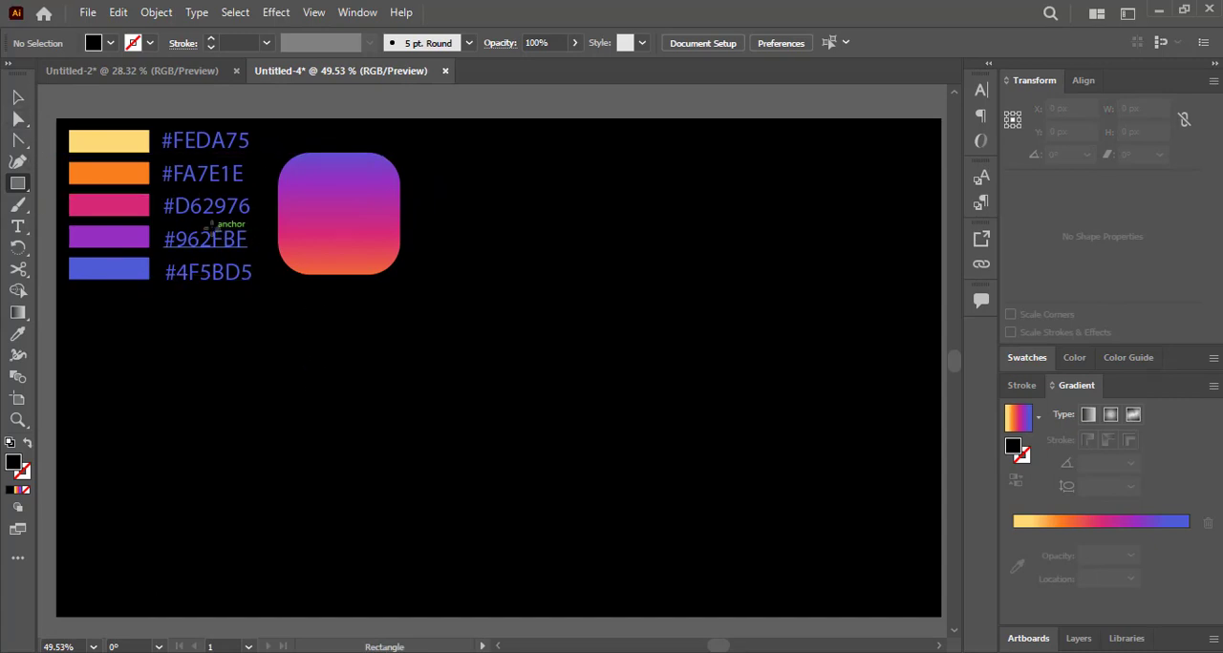
Draw a circle about 99 px in diameter in the empty area below the gradient square with the Ellipse tool.
right_click(16, 185)
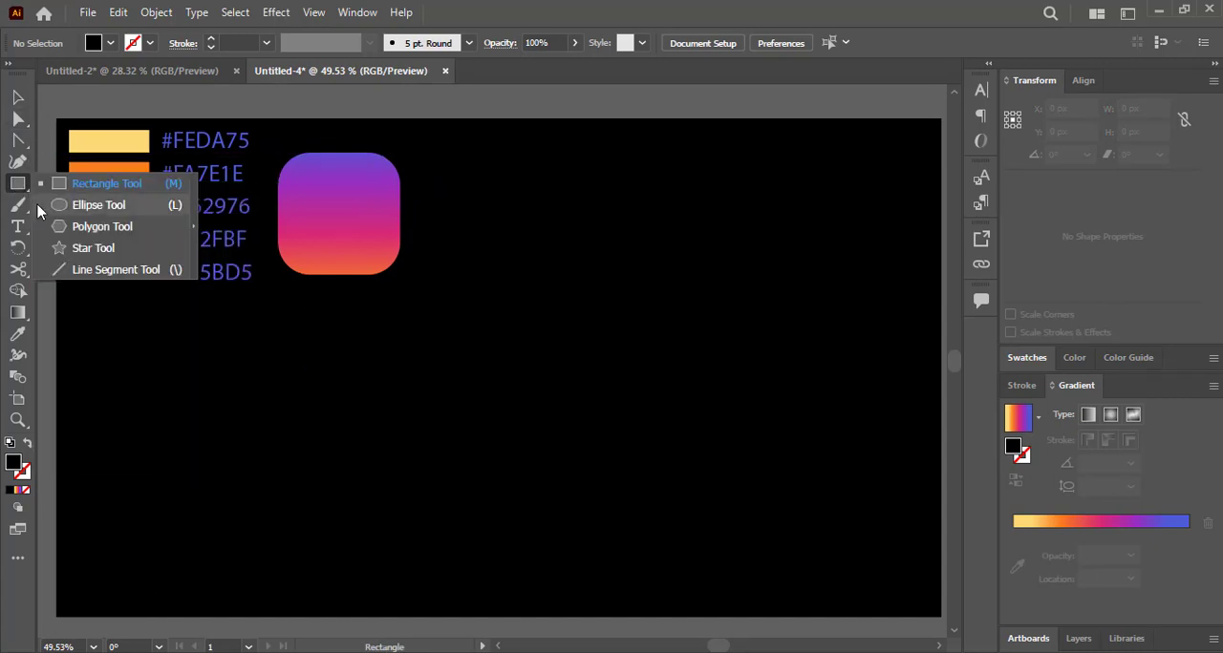
left_click(86, 205)
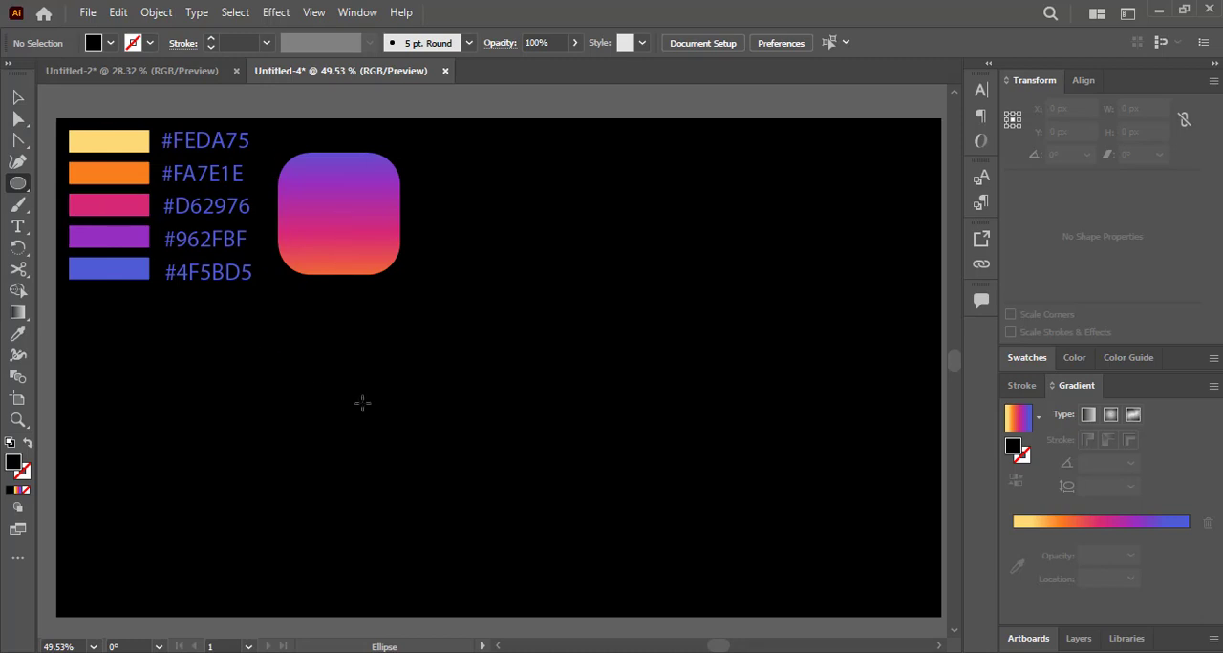
left_click_drag(365, 415, 401, 442)
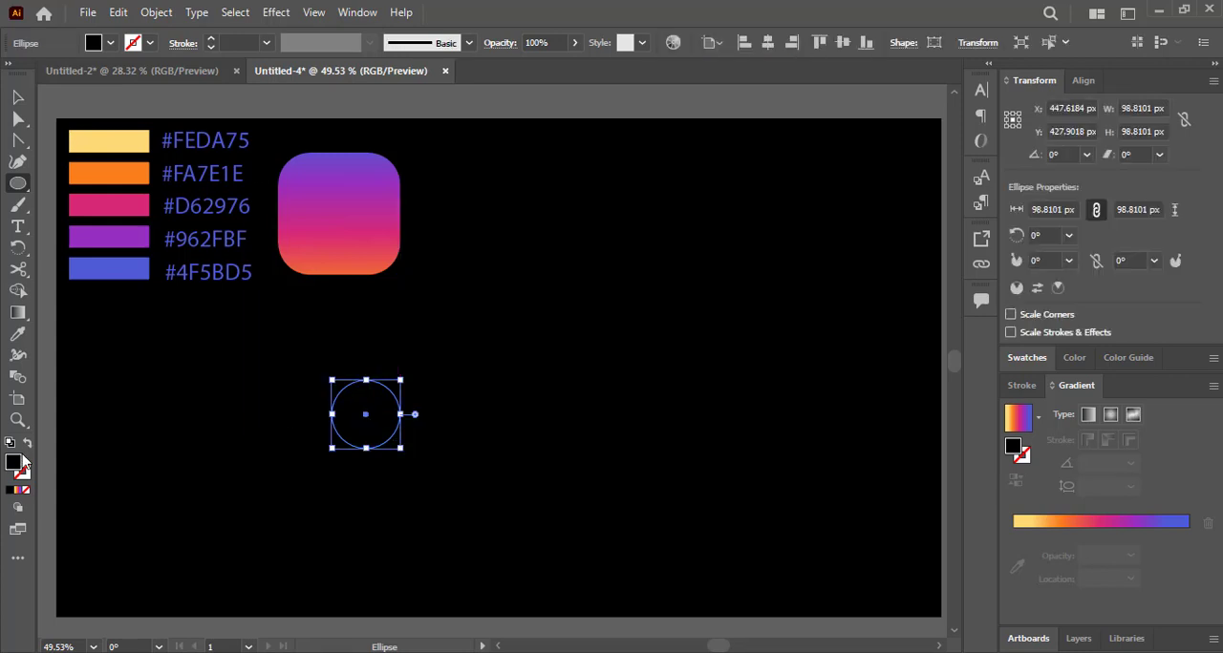
Give the circle no fill and a white (#FFFFFF) stroke.
double_click(14, 462)
key("Escape")
left_click(27, 443)
double_click(25, 476)
type("ffffff")
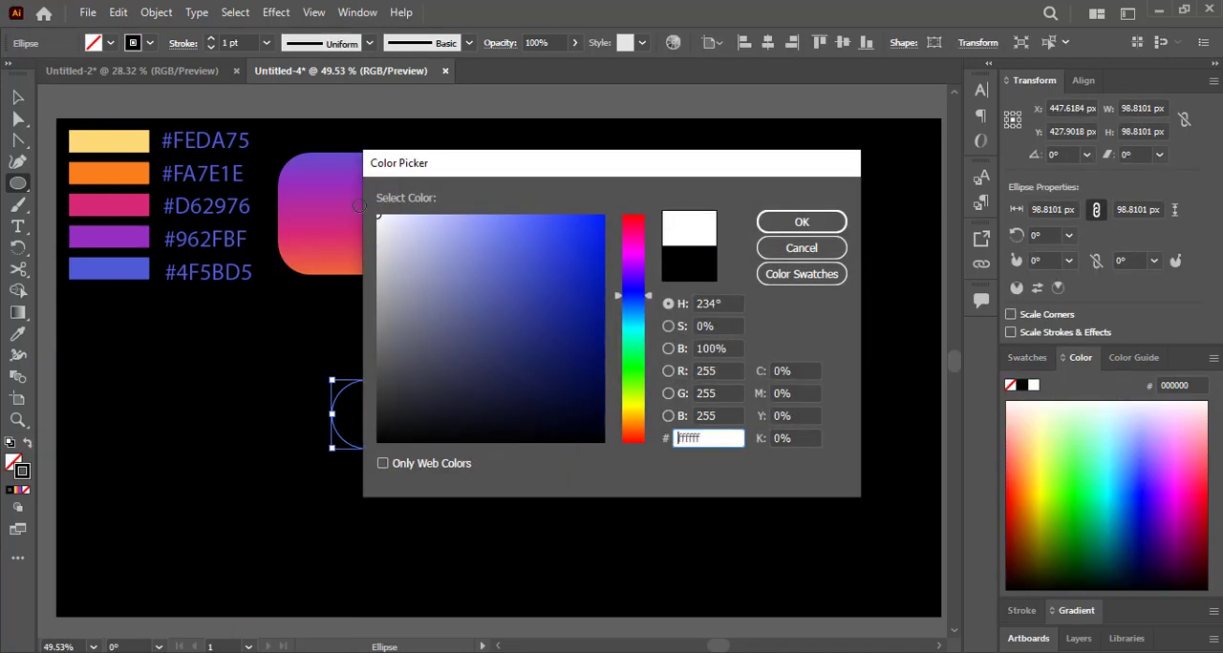
left_click(802, 222)
Set the circle's stroke to 8 pt and move it beside the gradient square, to about X 571 px and Y 155 px.
left_click(210, 38)
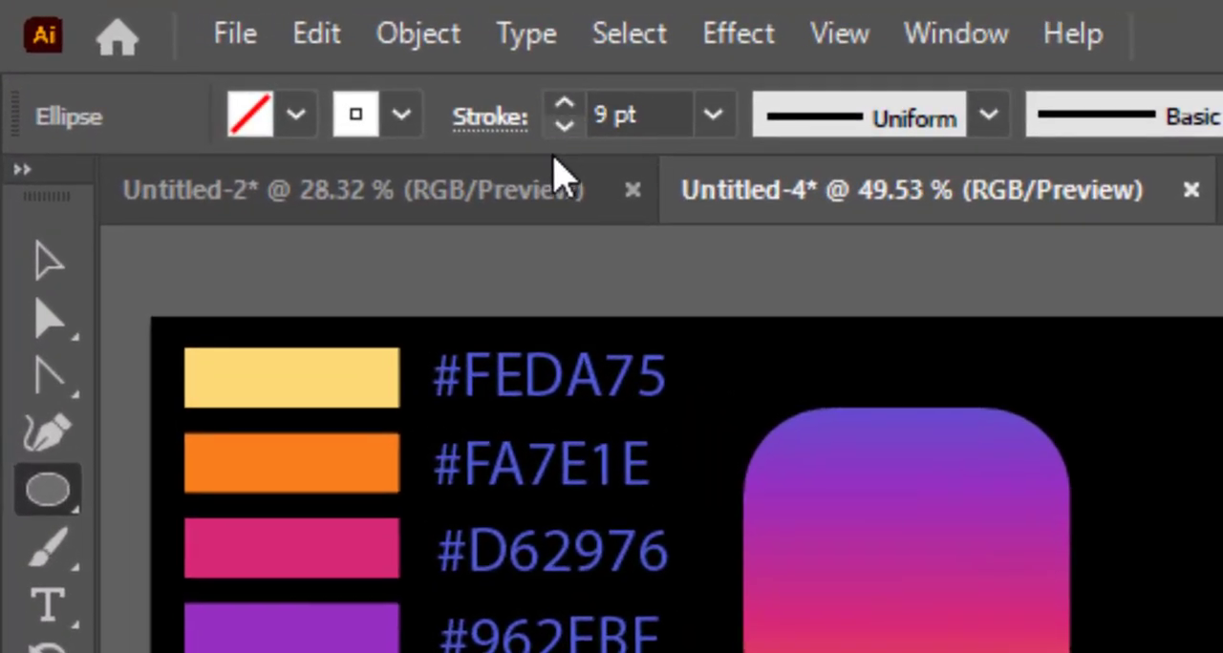
left_click(564, 125)
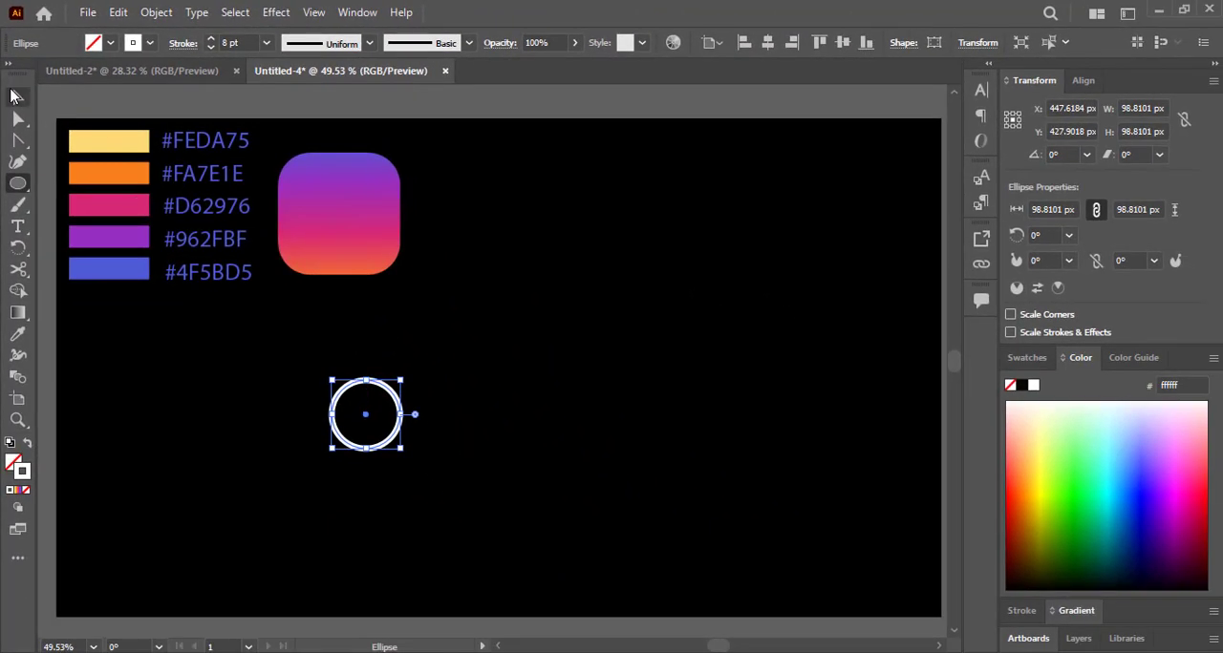
left_click(13, 96)
left_click_drag(401, 421, 486, 233)
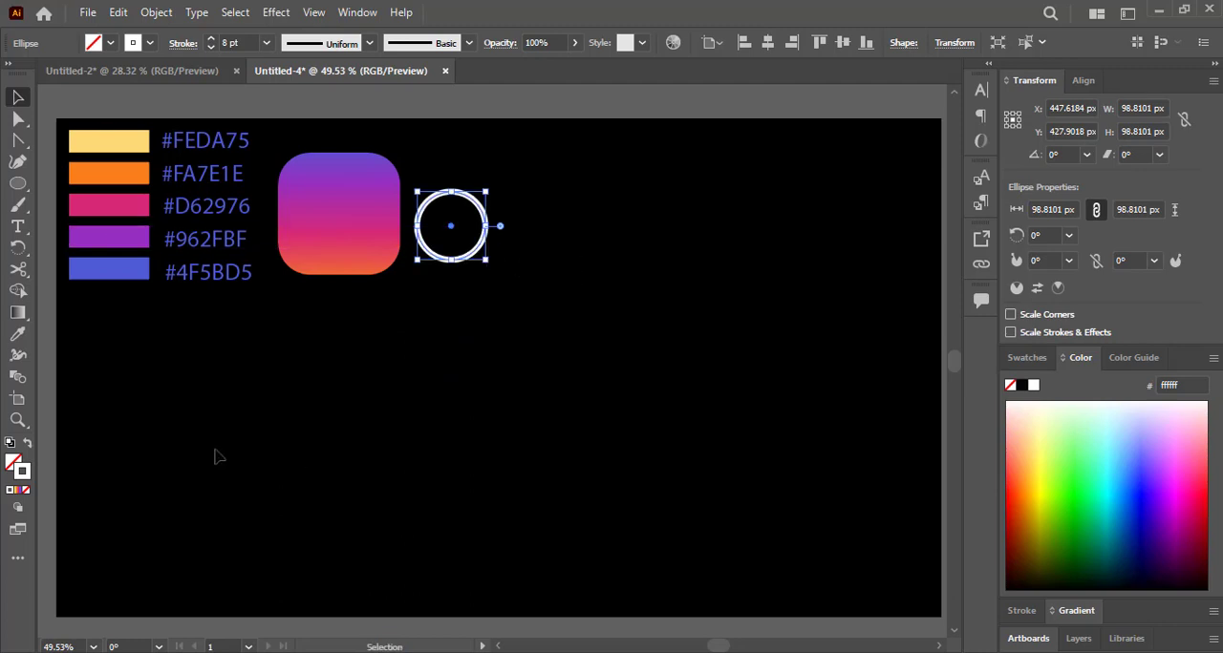
Add a small circle about 31 px in diameter beside the ring, filled white with no stroke.
key("l")
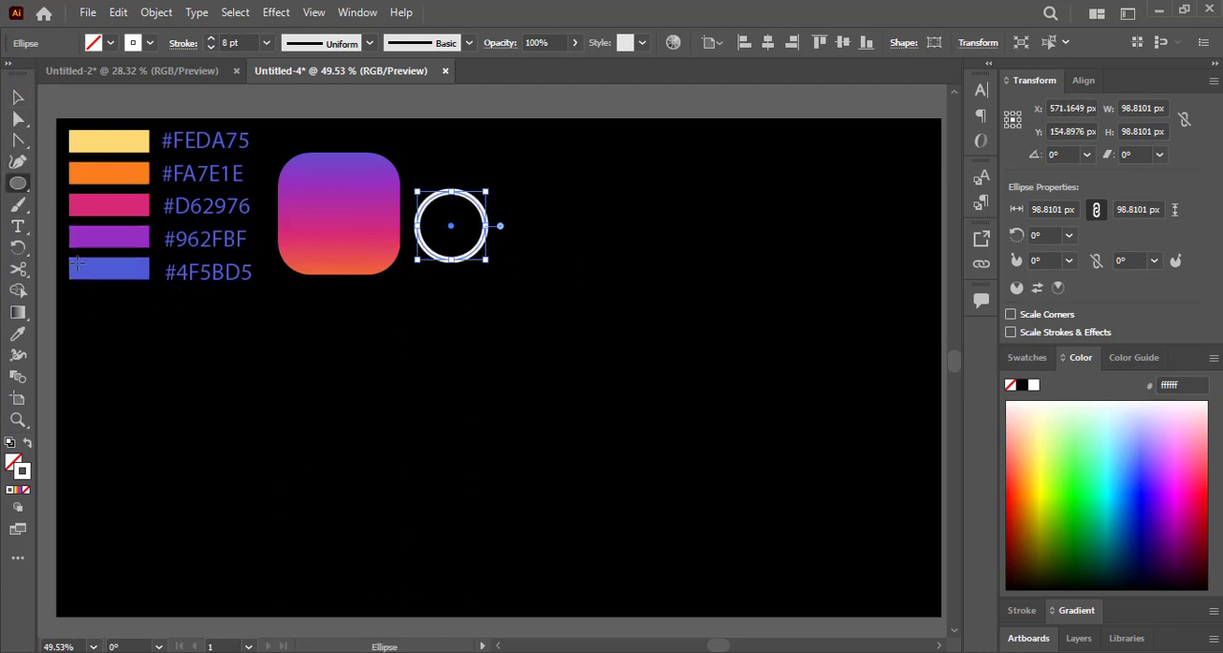
left_click_drag(304, 429, 527, 228)
left_click(28, 443)
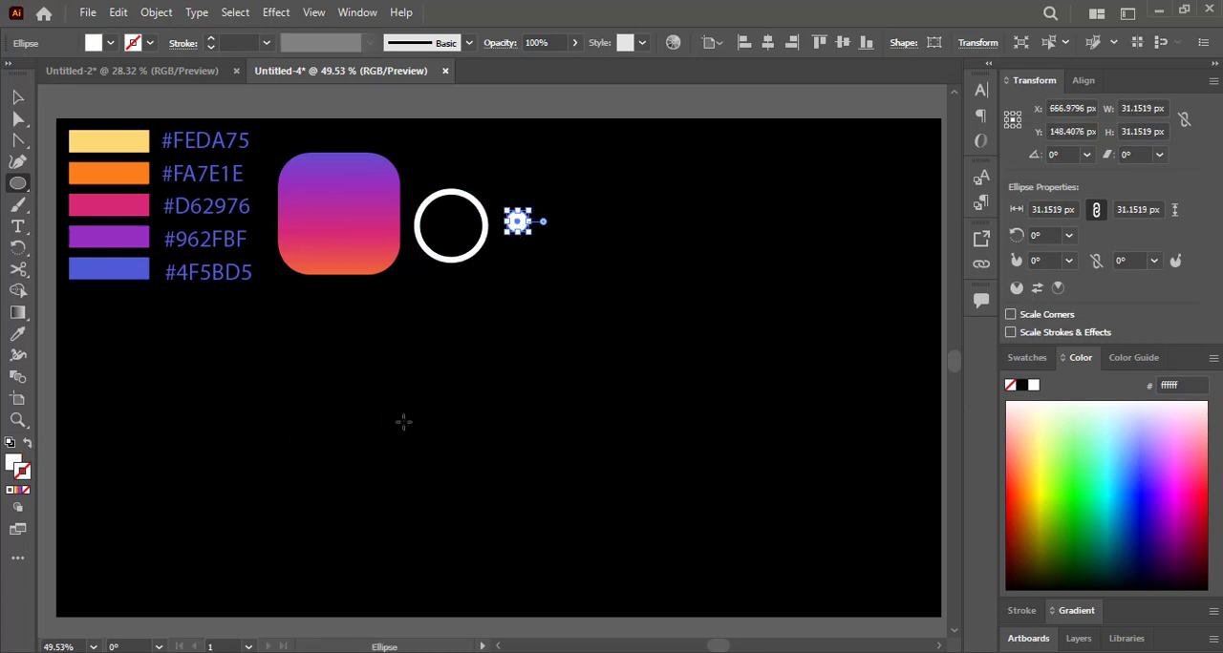
Draw a square about 177 px wide below the artwork and round its corners to about 45 px.
left_click_drag(16, 191, 84, 180)
left_click_drag(241, 339, 355, 441)
left_click_drag(306, 405, 386, 448)
left_click_drag(426, 387, 413, 416)
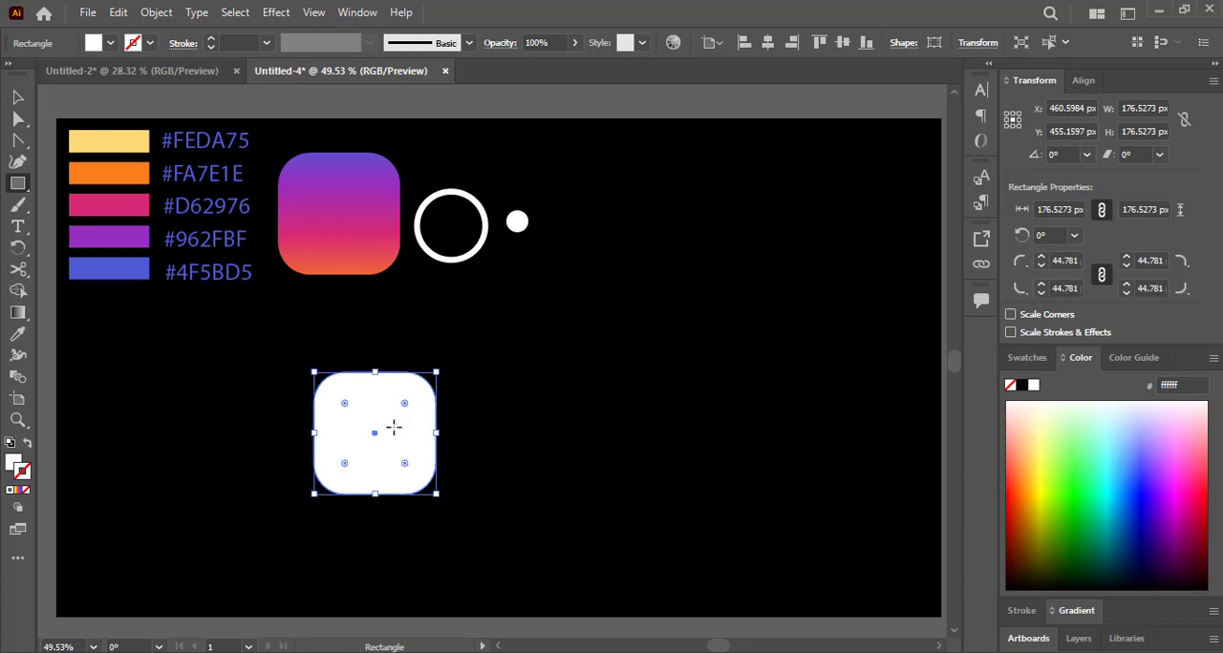
Turn the rounded square into a white outline with no fill and a 10 pt stroke.
left_click(27, 445)
left_click(211, 39)
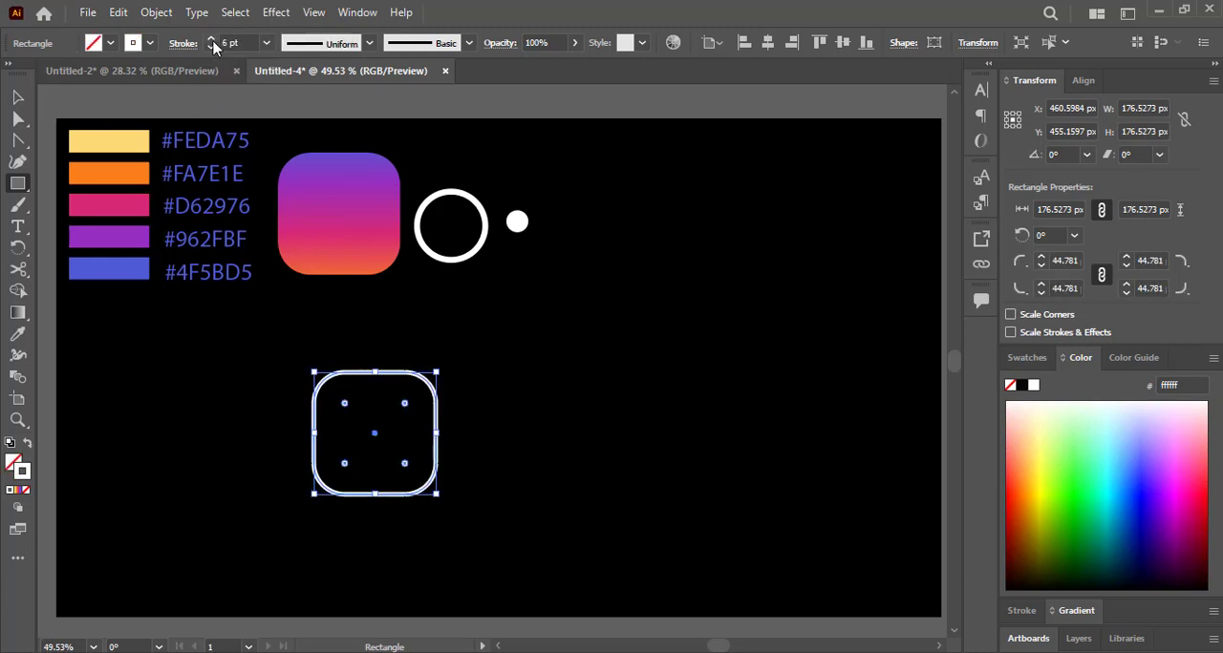
left_click(211, 40)
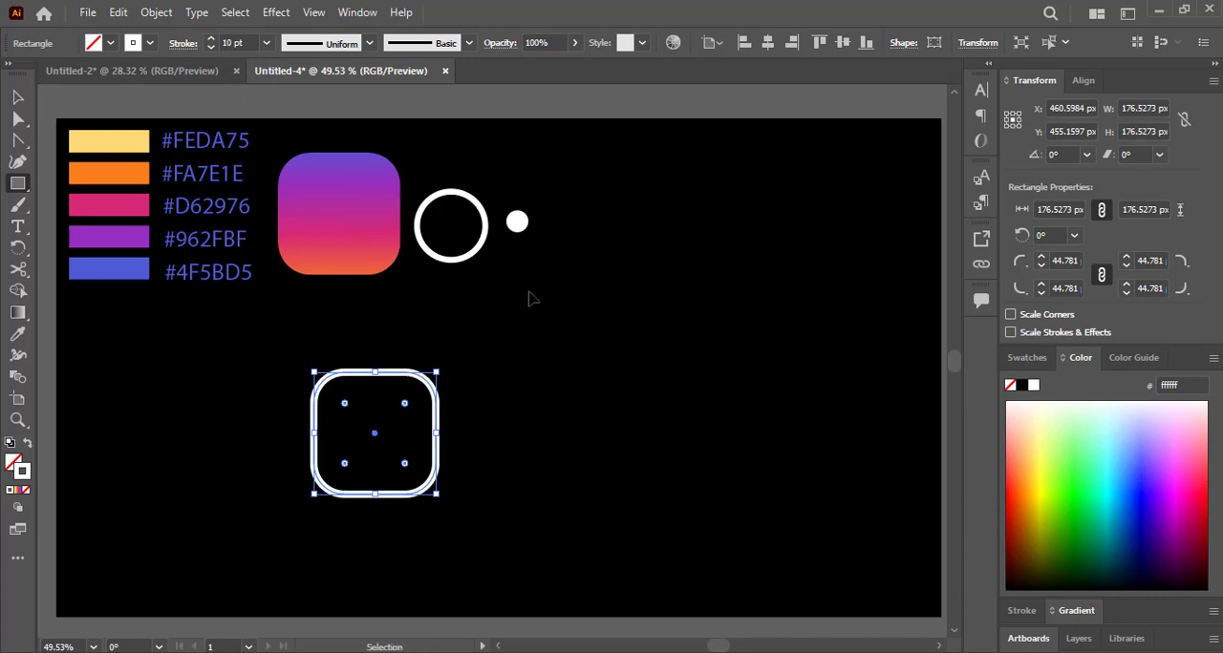
Move the outlined rounded square up beside the small white dot, to about X 788 px and Y 140 px.
left_click(18, 99)
left_click_drag(434, 417, 677, 209)
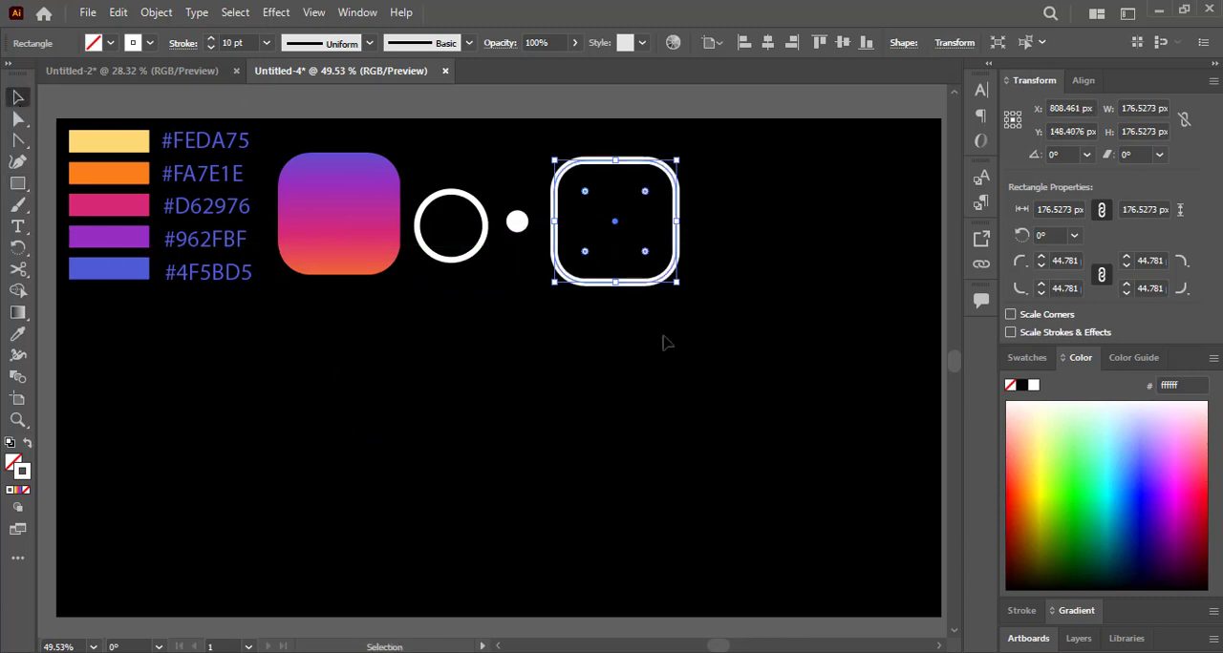
scroll(525, 425, "down", 1)
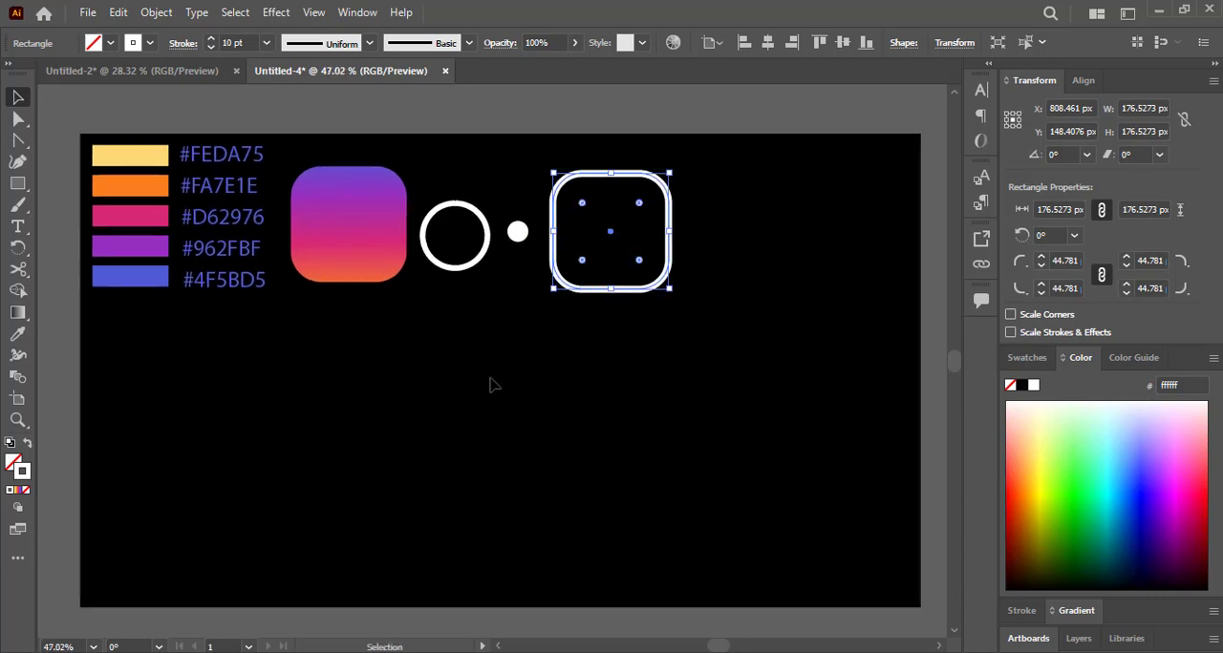
left_click_drag(628, 294, 614, 288)
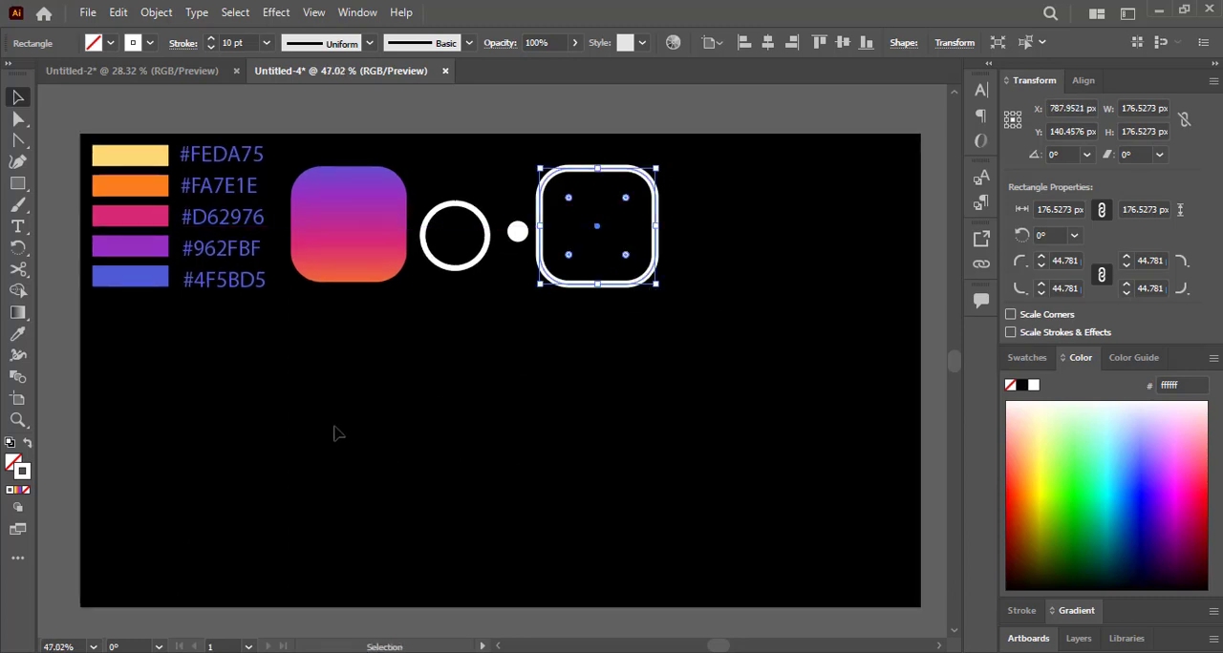
Draw a white-filled rectangle about 213 × 120 px below the swatches, with corners rounded to about 17 px and no stroke.
left_click(21, 187)
left_click_drag(219, 373, 362, 453)
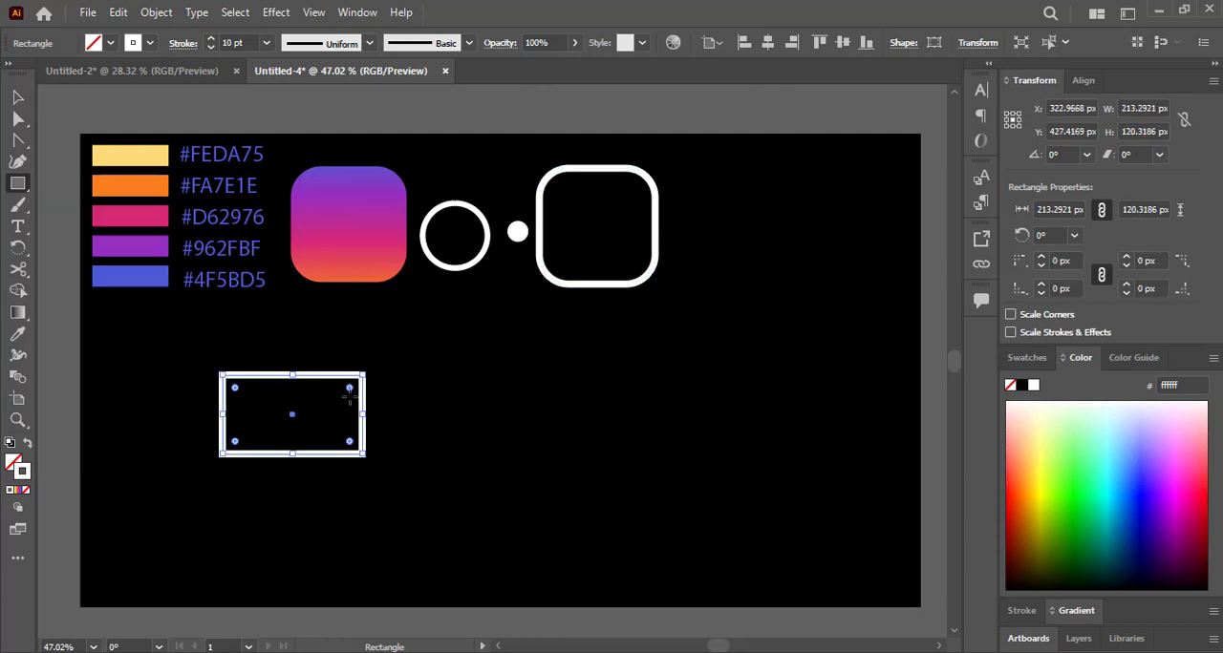
left_click_drag(348, 389, 351, 390)
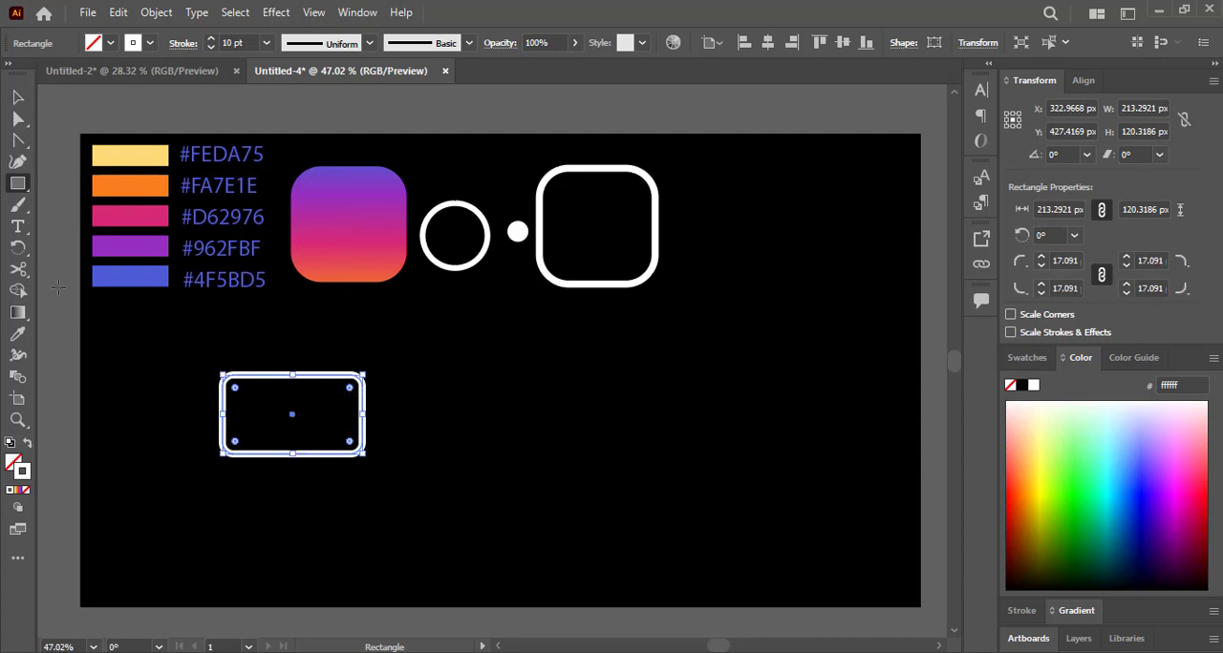
left_click(28, 442)
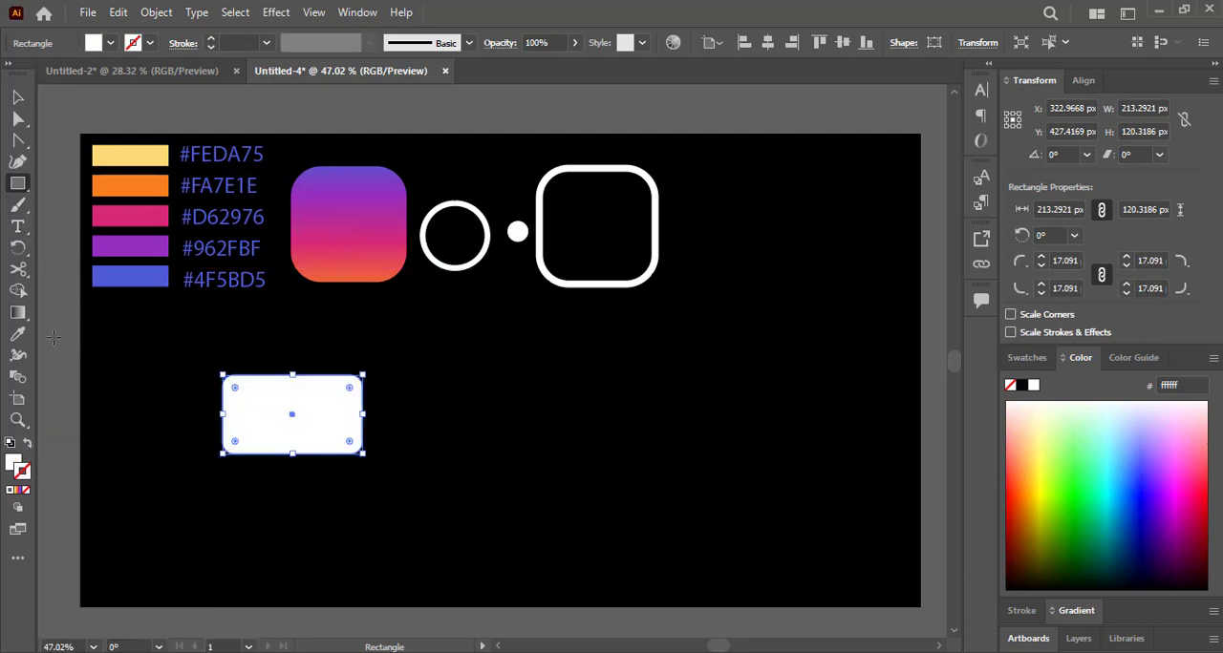
key("v")
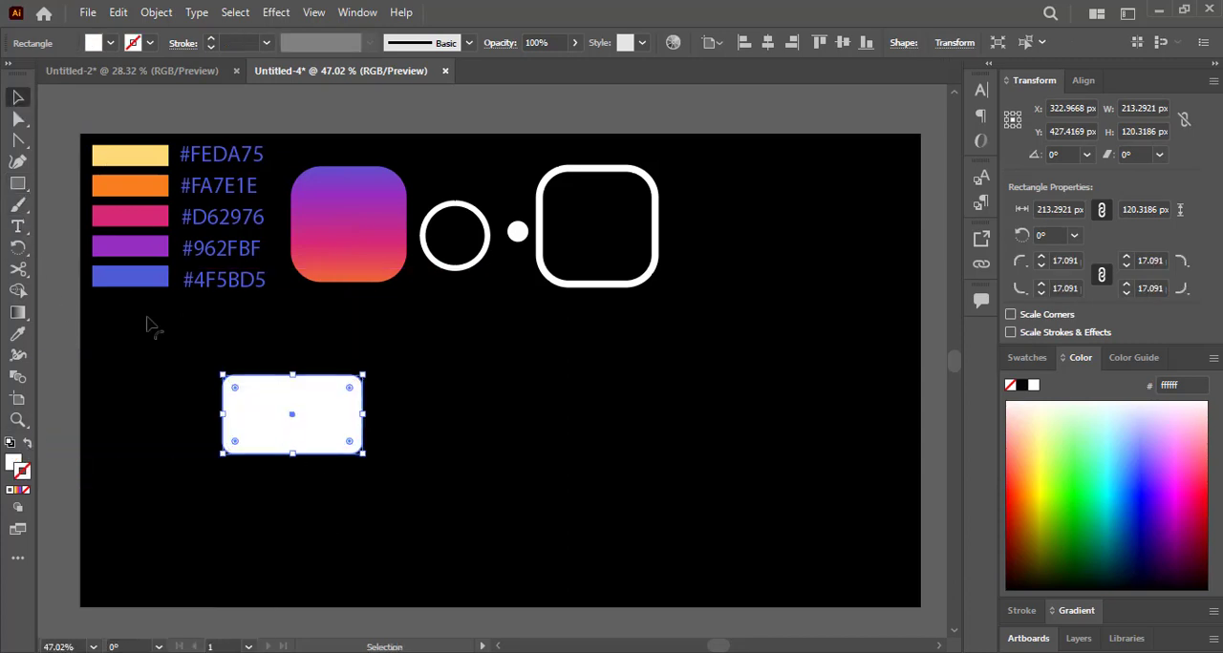
Draw a tilted white five-pointed star about 299 × 291 px below the outlined rounded square.
left_click(15, 118)
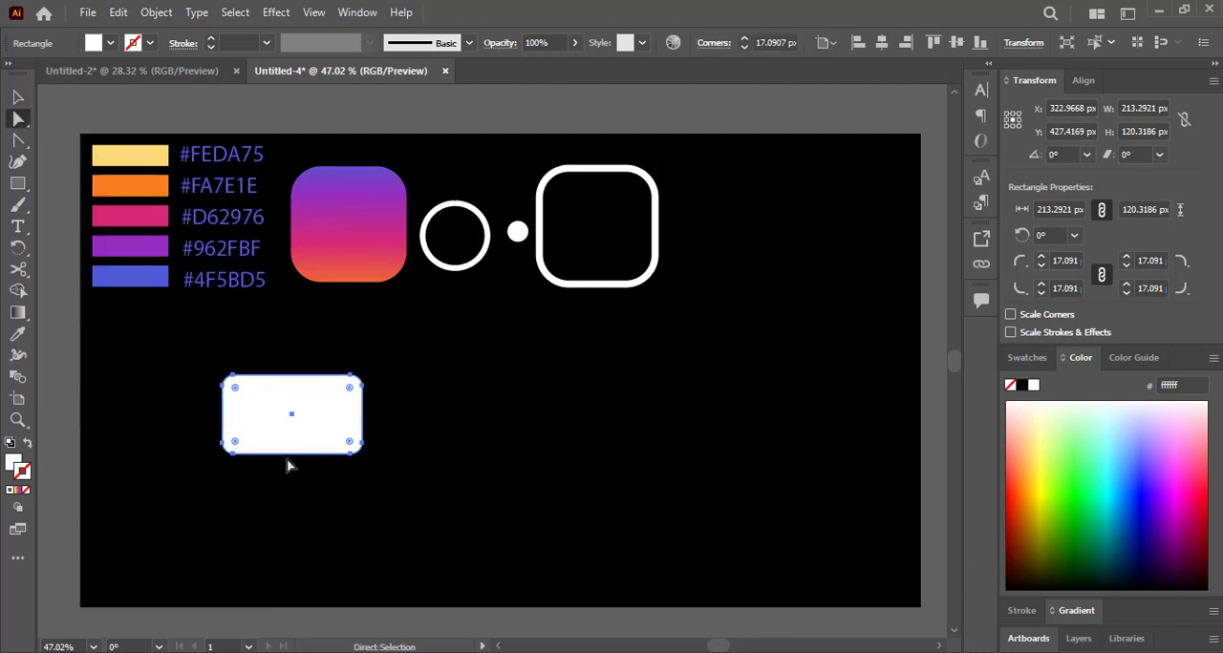
left_click(24, 188)
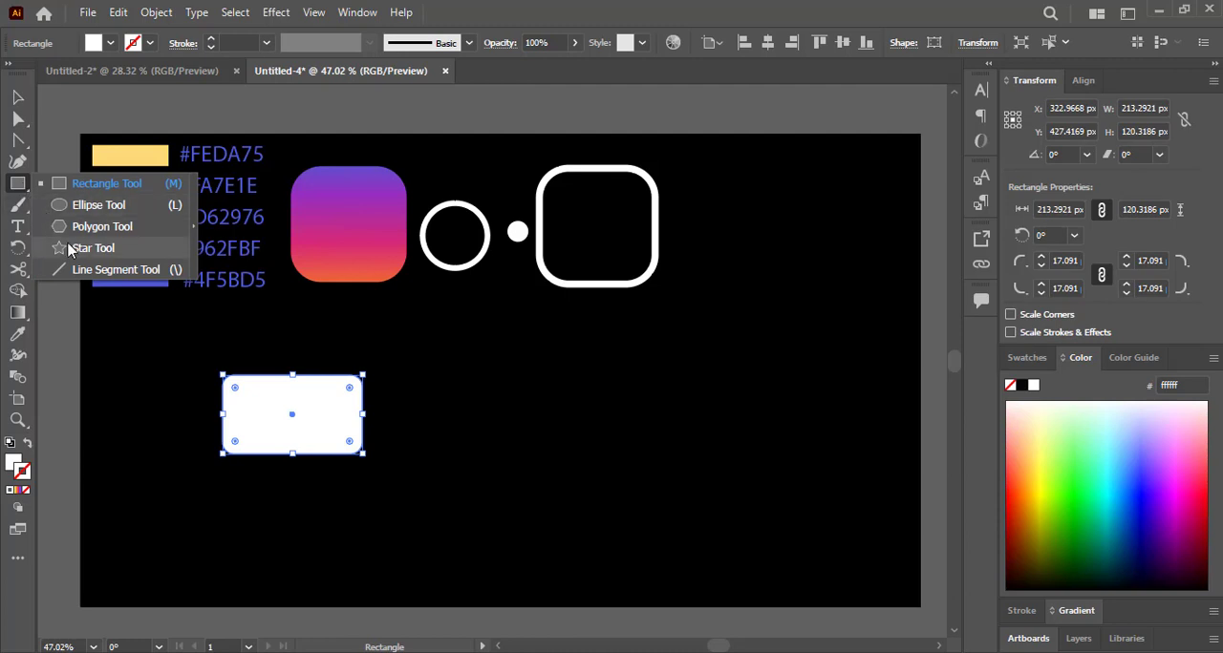
left_click(93, 248)
left_click_drag(633, 408, 727, 444)
Move the star onto the white rounded rectangle, to about X 347 px and Y 427 px.
left_click(17, 97)
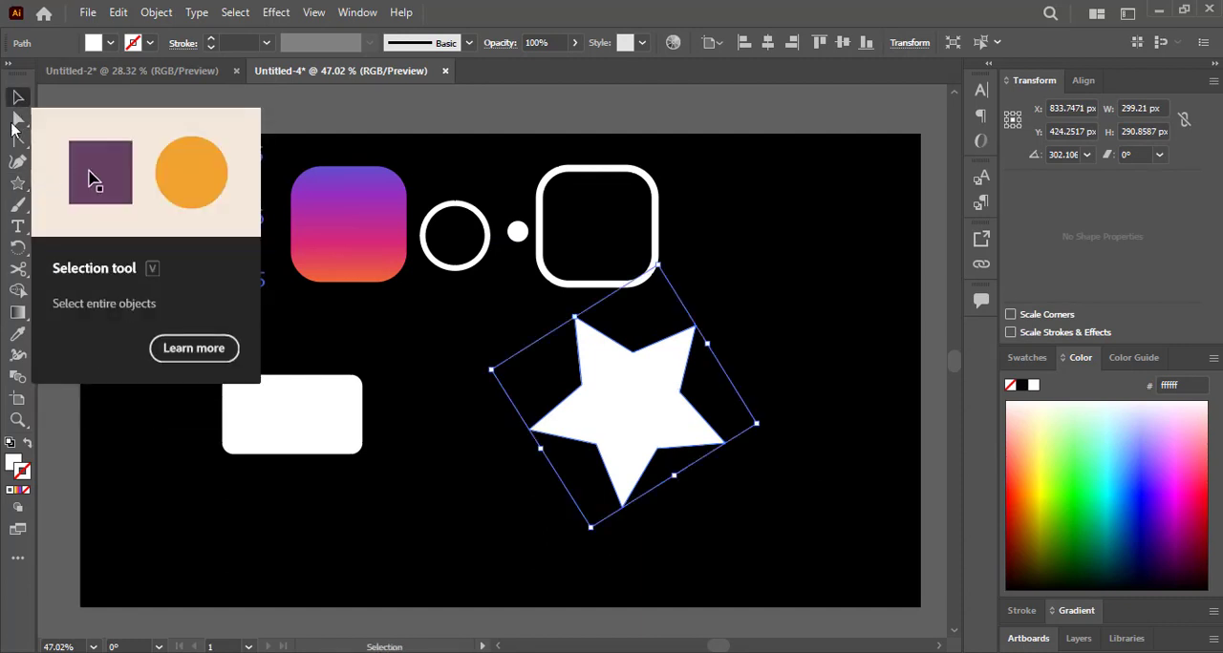
left_click(17, 119)
left_click_drag(643, 433, 334, 426)
left_click(377, 503, "ctrl")
left_click_drag(378, 503, 401, 503)
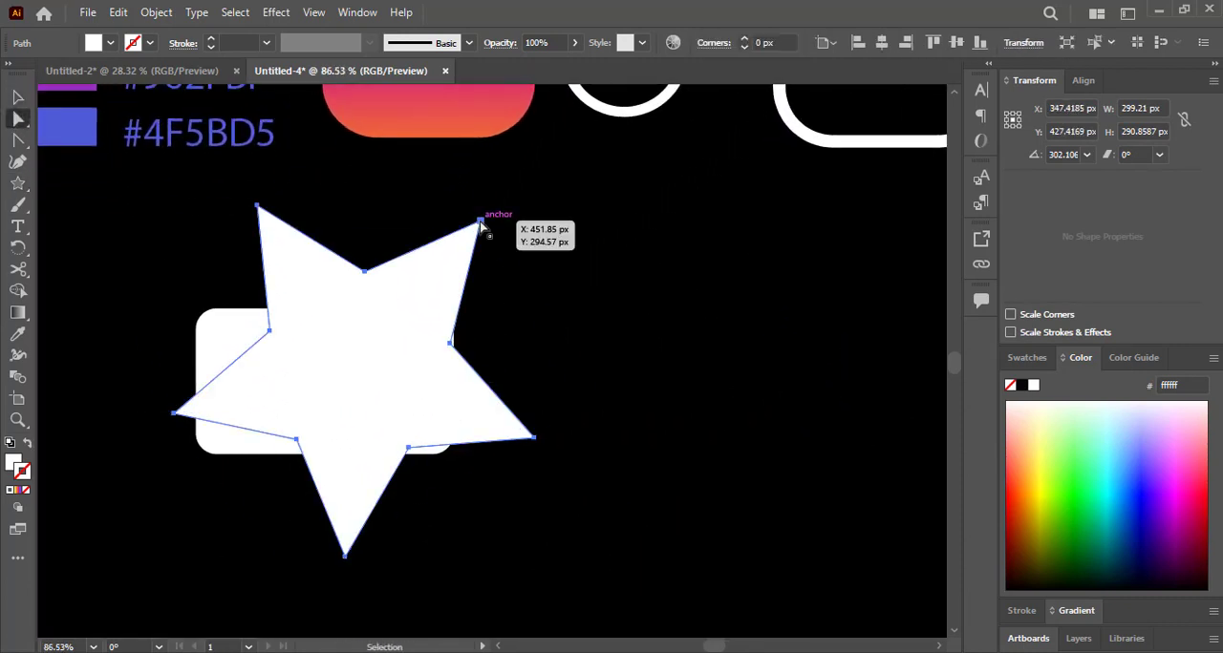
Scale the star to about 180 × 175 px and position it so only its lowest point extends below the rectangle.
left_click(17, 97)
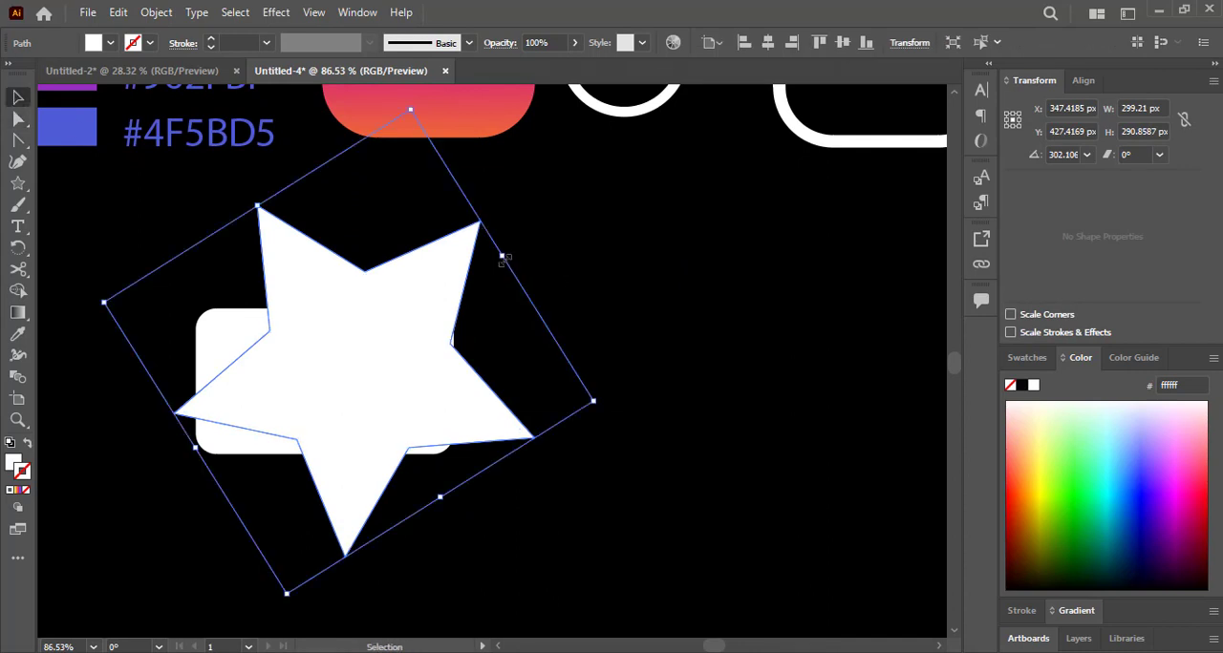
left_click_drag(503, 259, 434, 419)
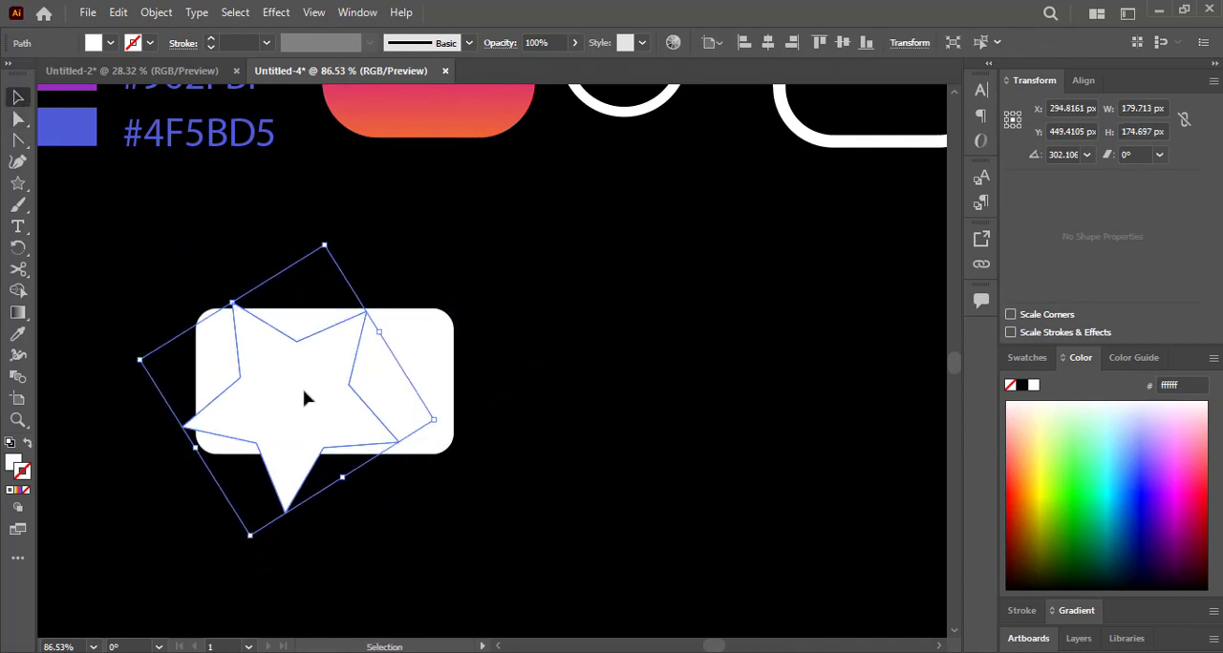
left_click_drag(306, 399, 328, 405)
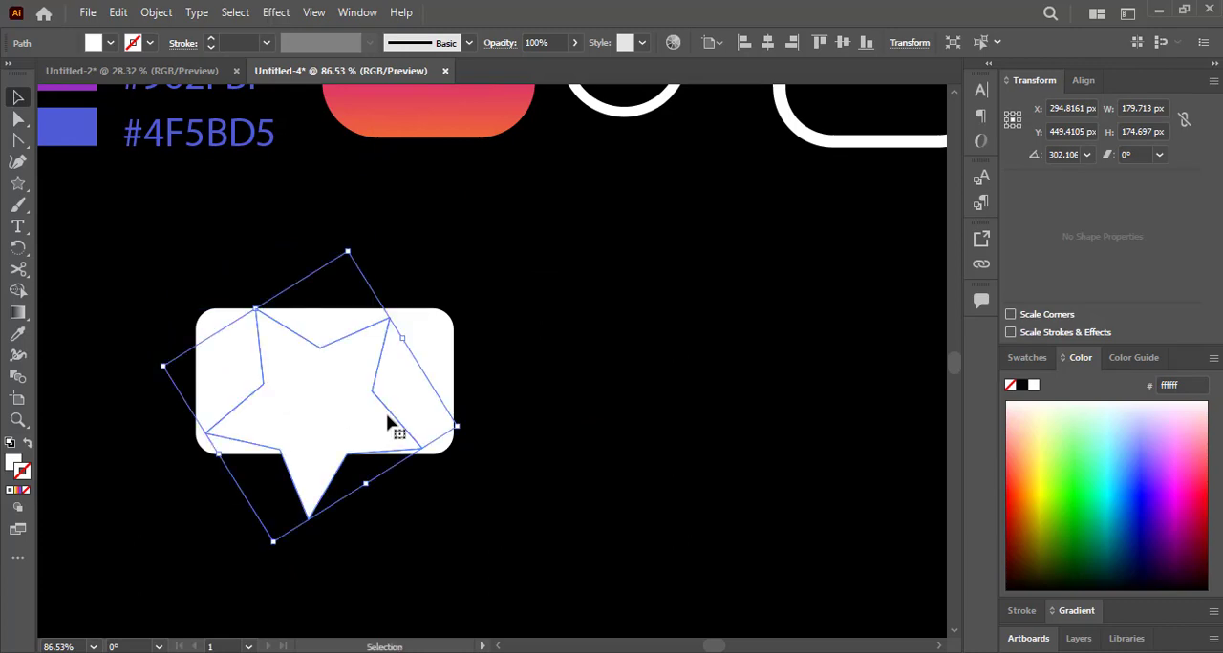
left_click_drag(491, 475, 453, 472)
Unite the star and the rounded rectangle into one speech-bubble shape with Pathfinder.
left_click_drag(516, 523, 218, 340)
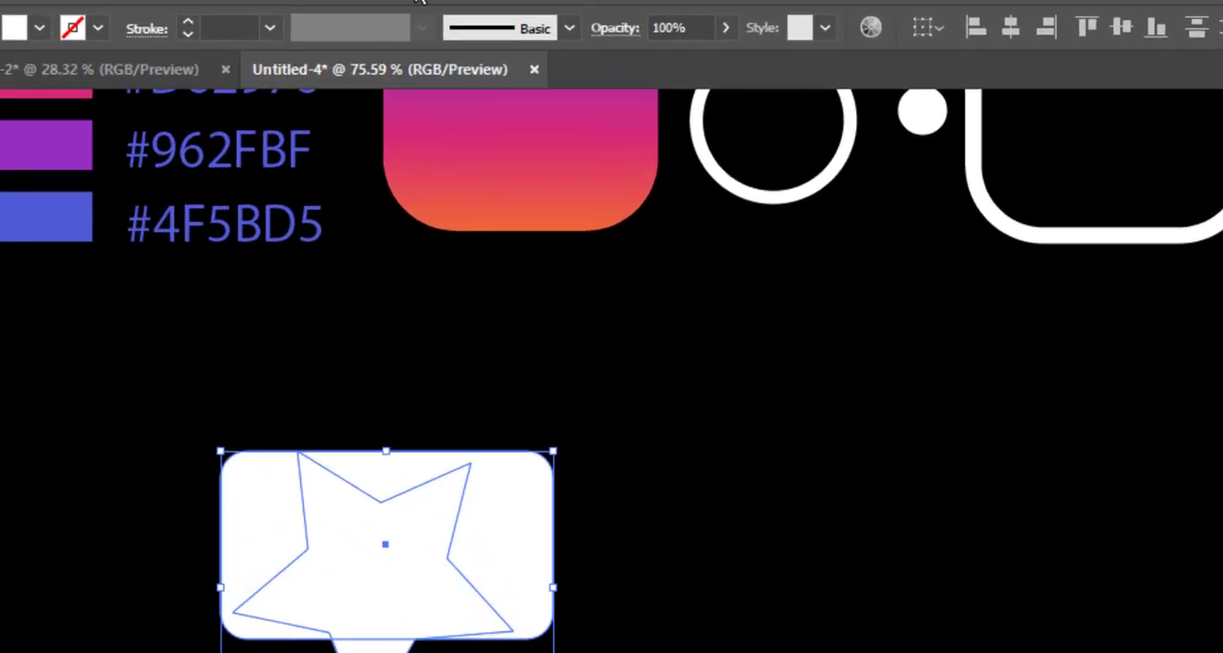
left_click(356, 12)
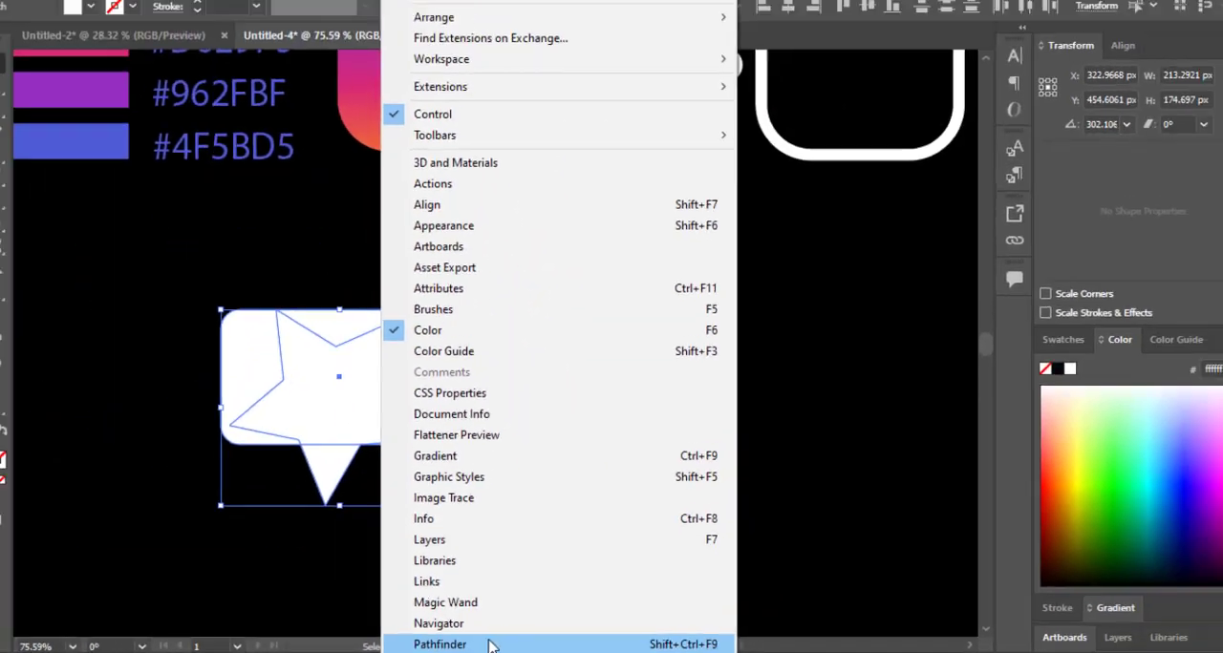
left_click(489, 647)
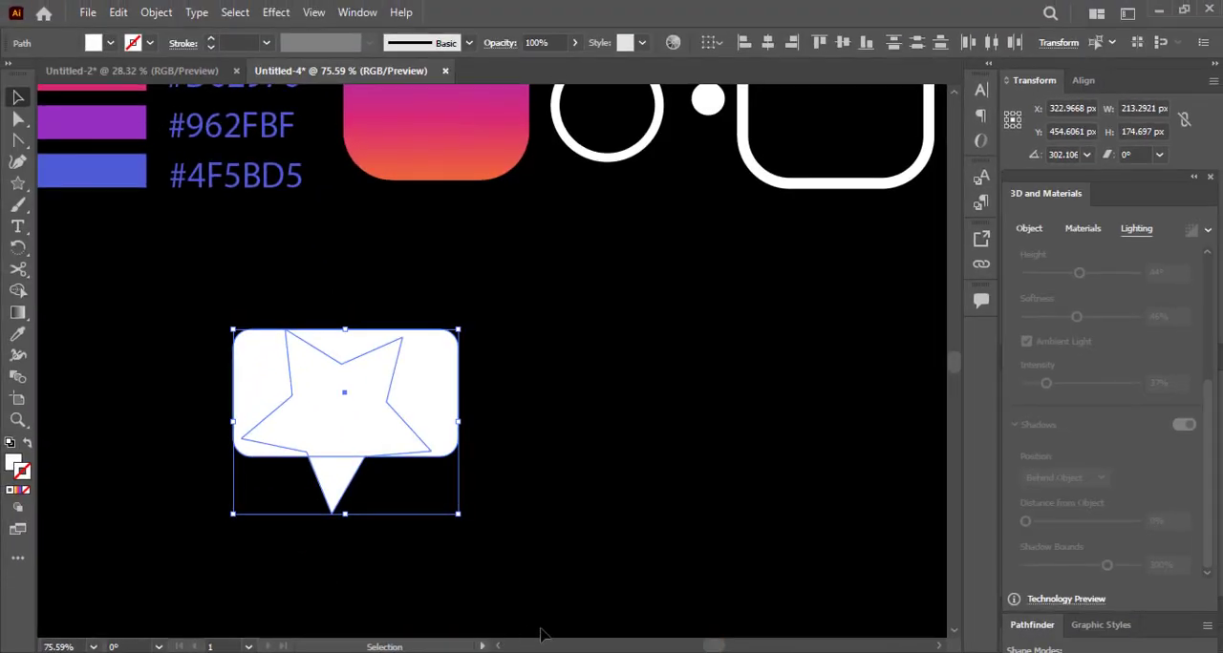
left_click_drag(1040, 625, 548, 370)
left_click(714, 401)
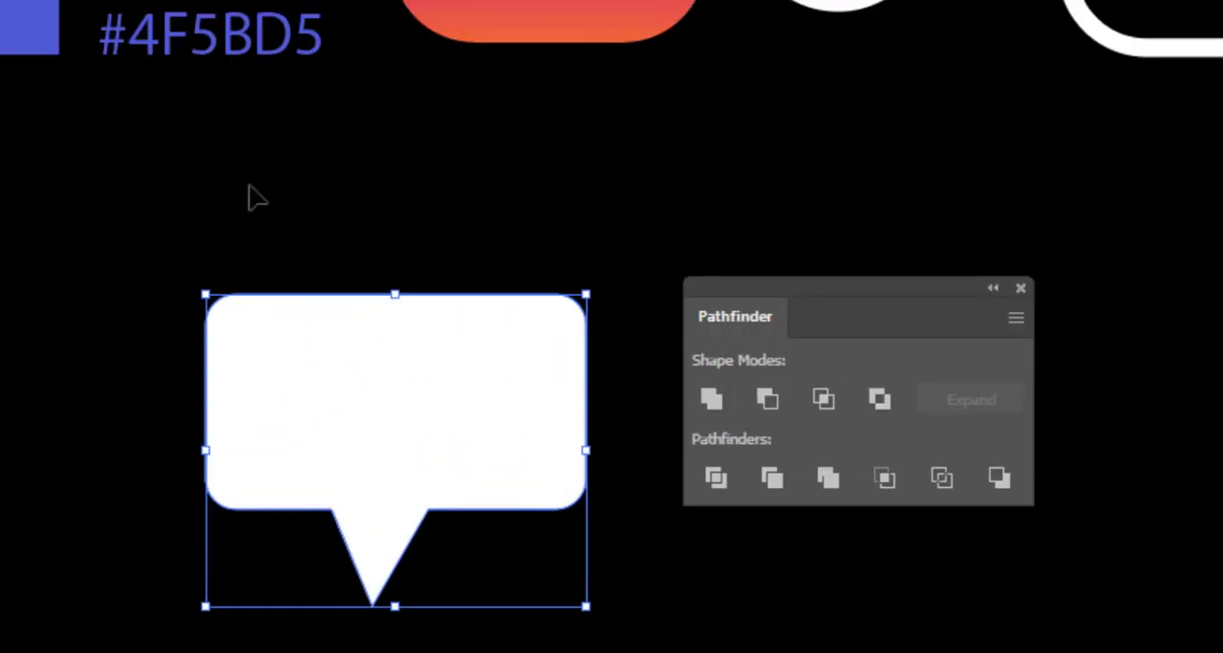
Put the Pathfinder panel away and move the speech bubble beside the outlined rounded square, to about X 1029 px and Y 177 px.
left_click_drag(939, 328, 1222, 409)
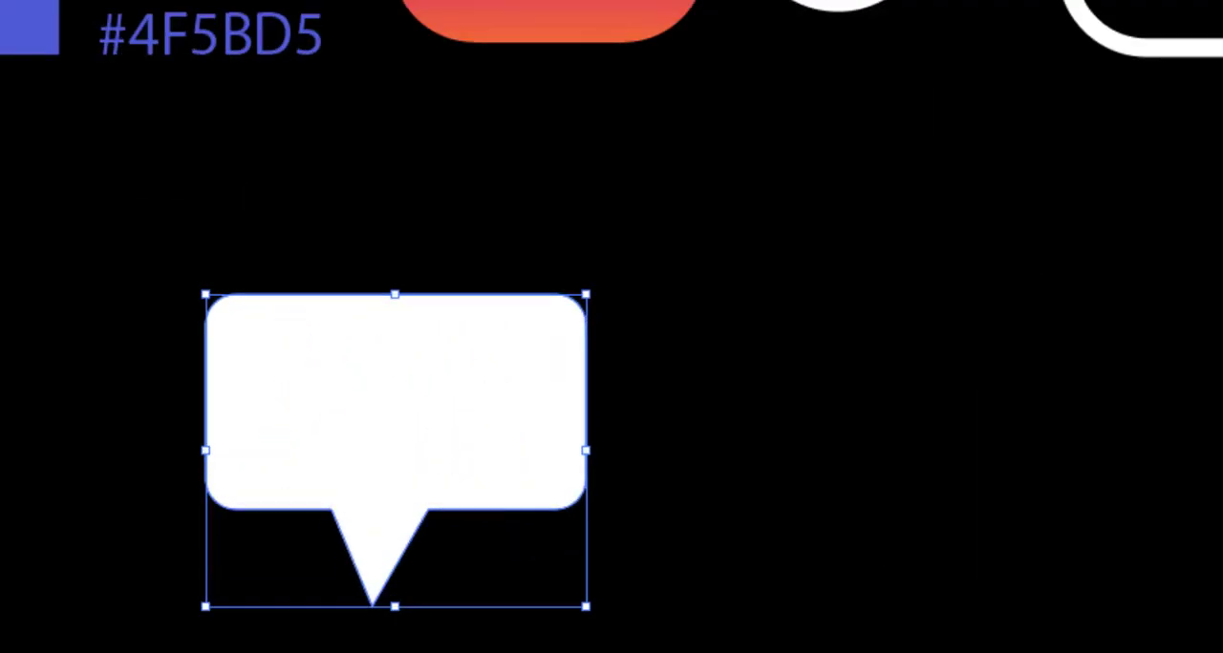
left_click_drag(976, 186, 619, 344)
left_click_drag(457, 449, 1222, 124)
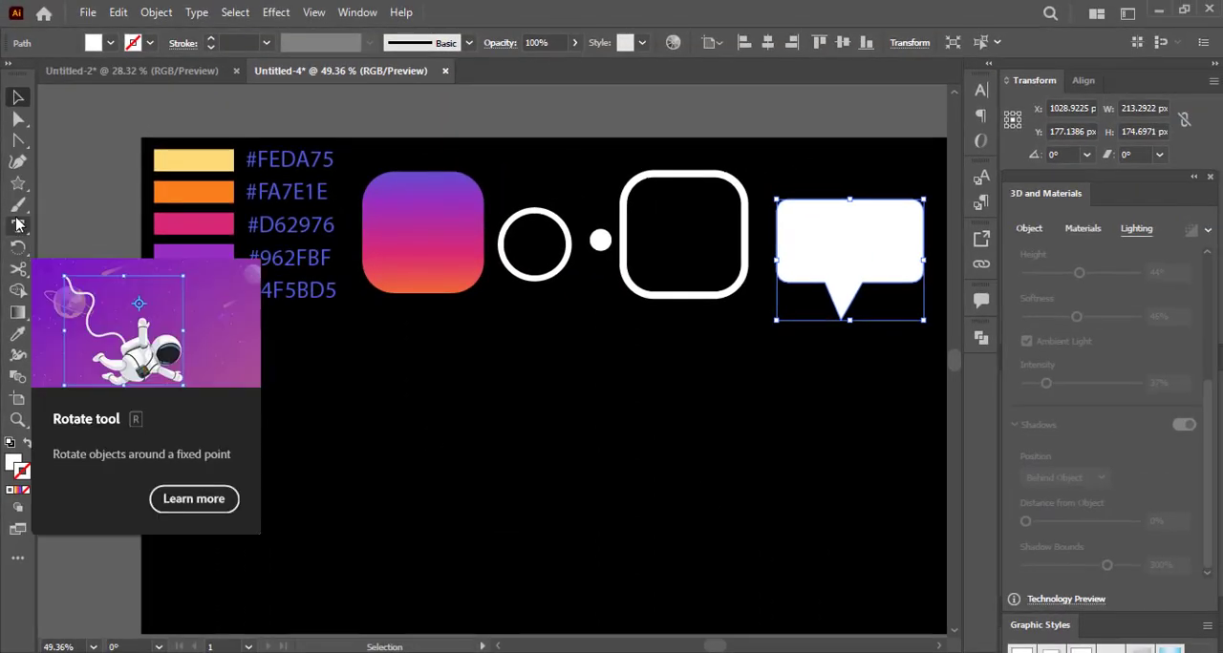
Draw a white rectangle in the empty area below the swatches and gradient square.
left_click_drag(17, 183, 86, 181)
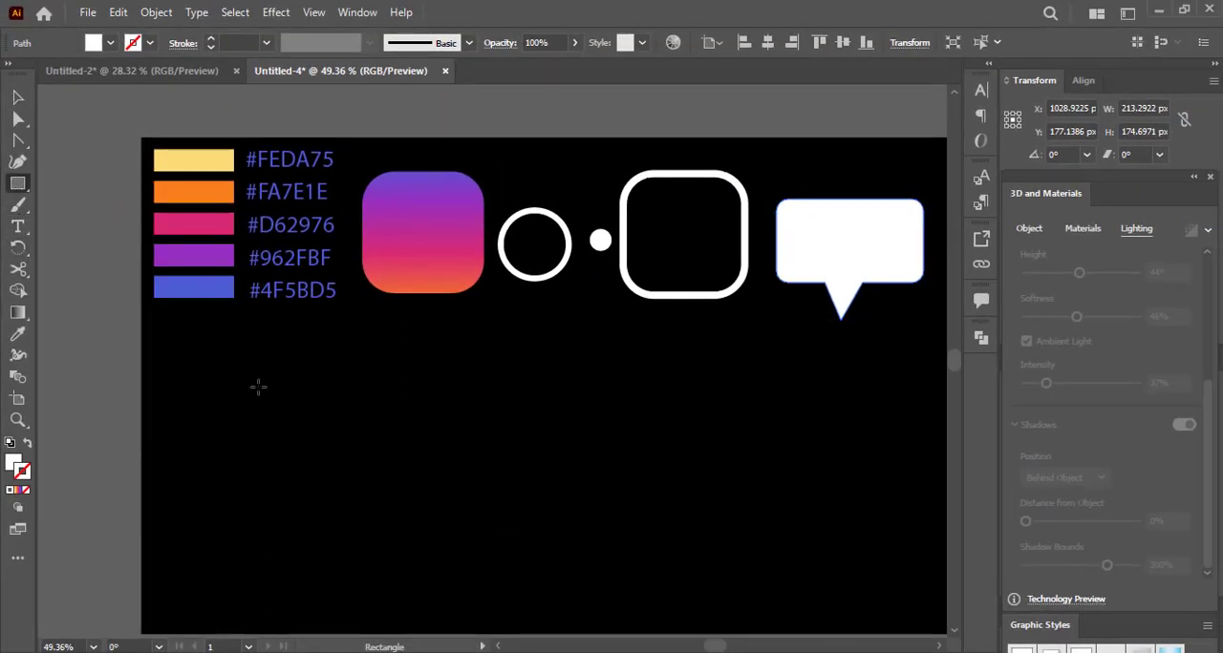
mouse_move(316, 486)
left_mouse_down()
mouse_move(266, 462)
mouse_move(262, 438)
mouse_move(362, 484)
left_mouse_up()
left_click_drag(409, 544, 420, 511)
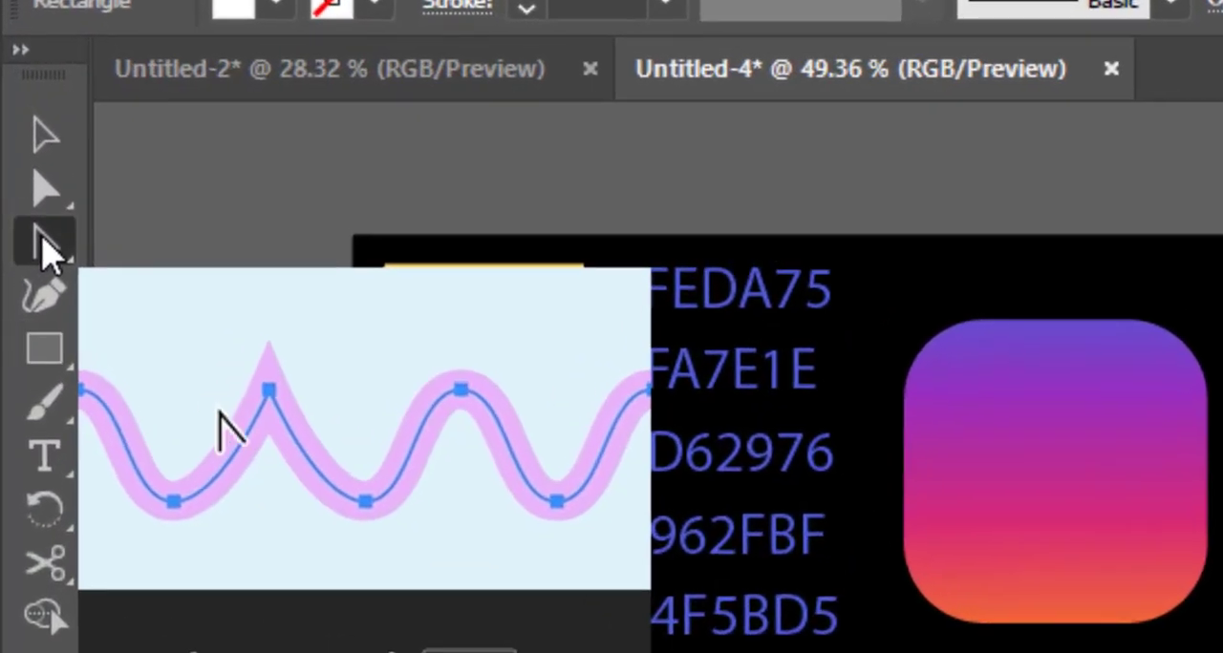
Bulge the white diamond's two upper edges into matching rounded lobes with the Anchor Point tool to form a heart.
left_click_drag(18, 140, 69, 143)
left_click_drag(15, 254, 164, 303)
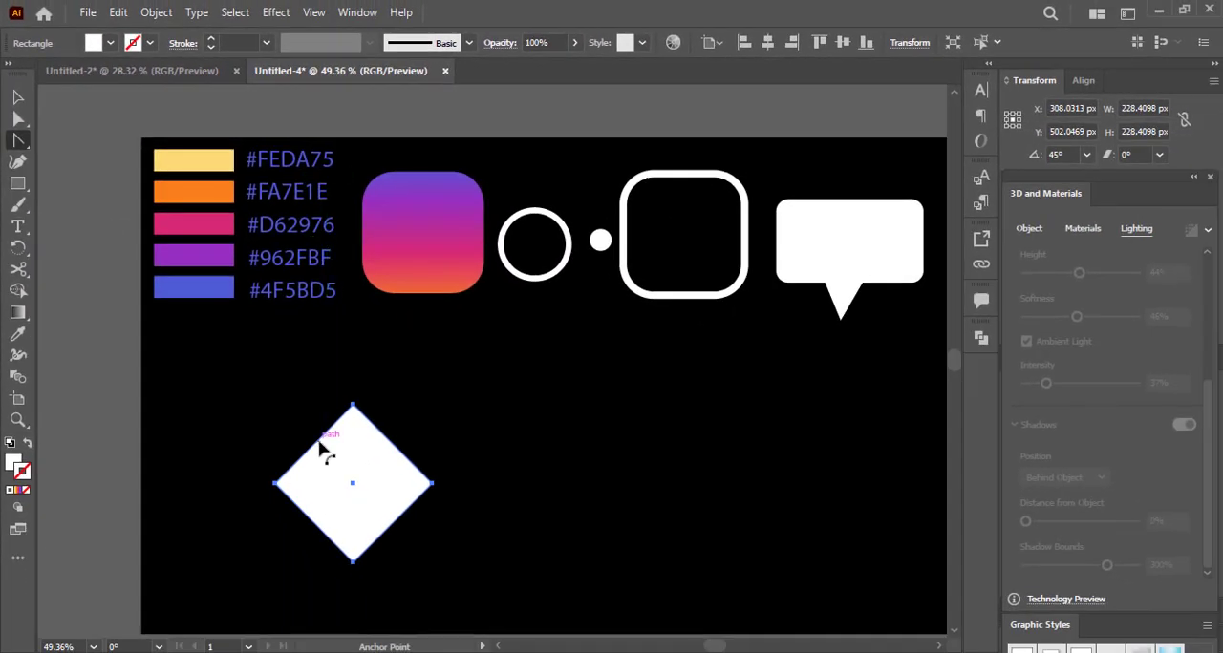
left_click_drag(319, 440, 275, 433)
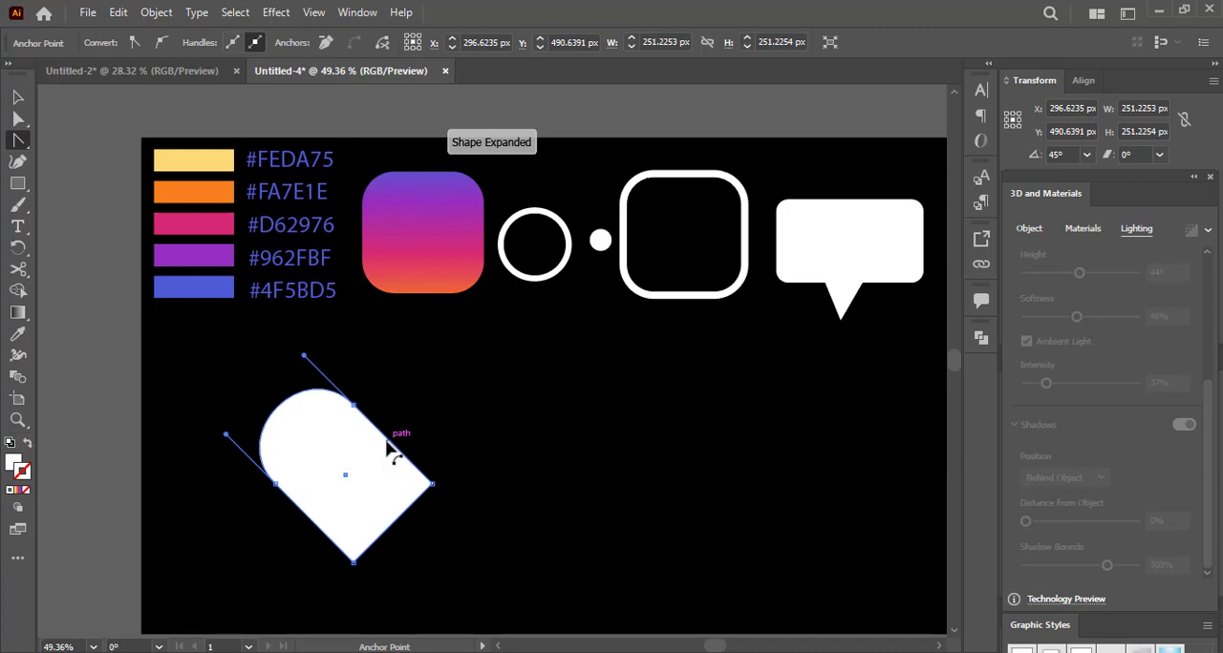
left_click_drag(388, 447, 426, 393)
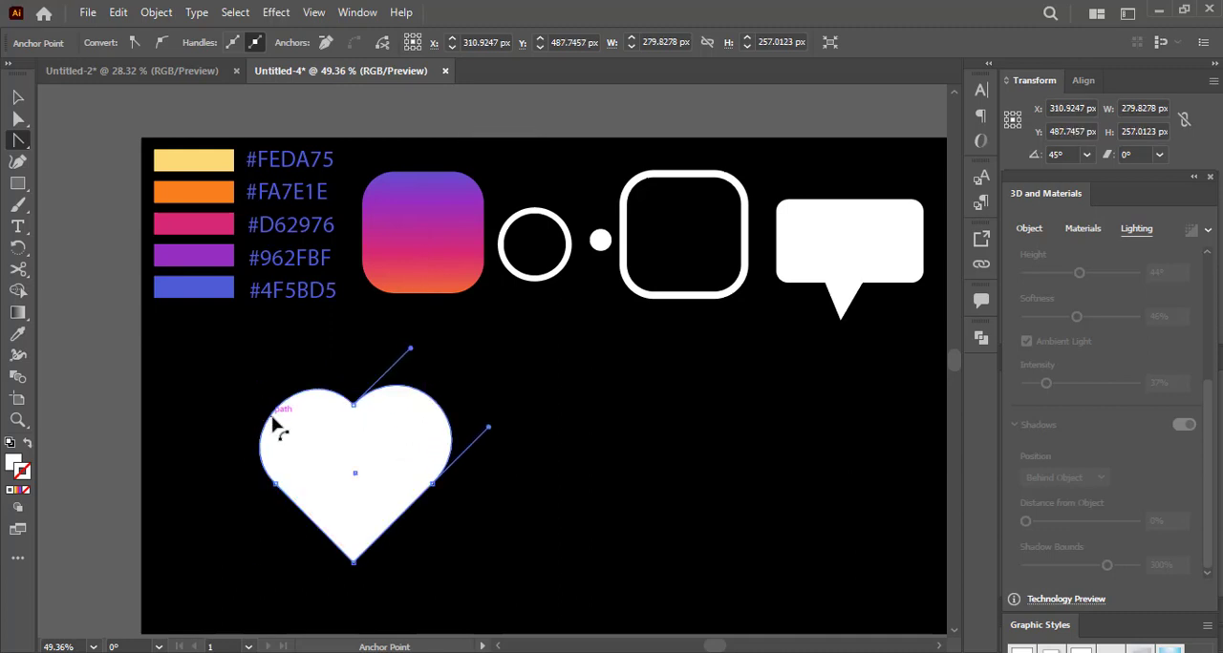
left_click_drag(272, 416, 265, 411)
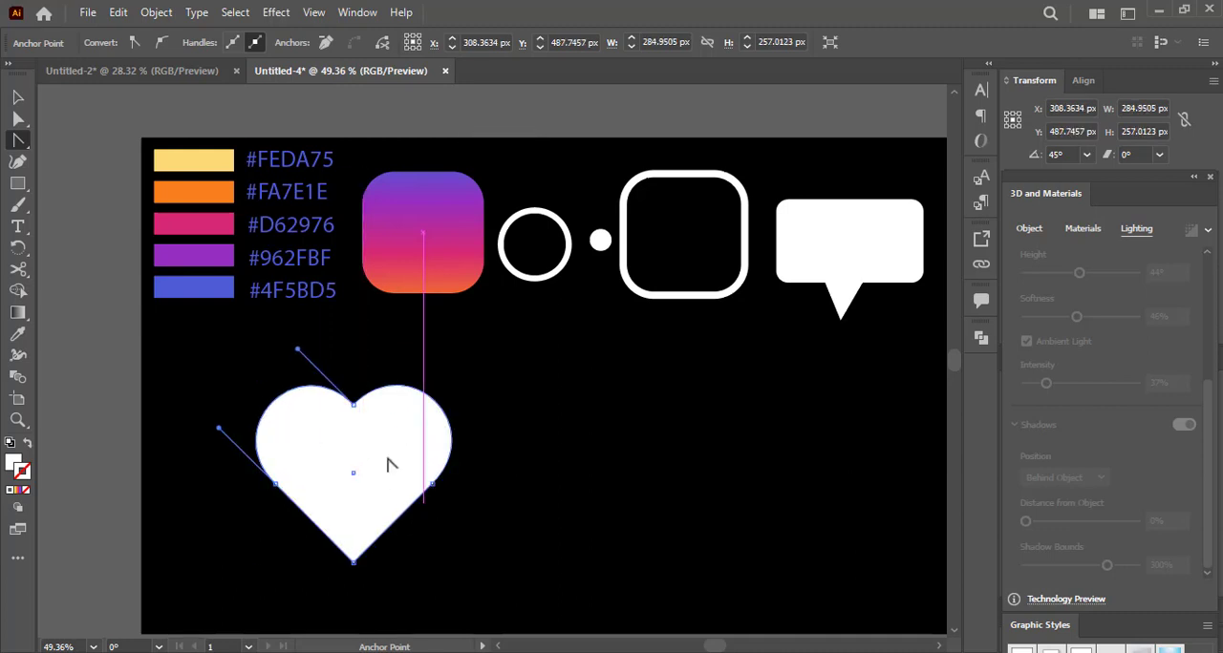
left_click_drag(430, 399, 434, 394)
left_click_drag(273, 404, 269, 399)
key("v")
left_click(544, 467)
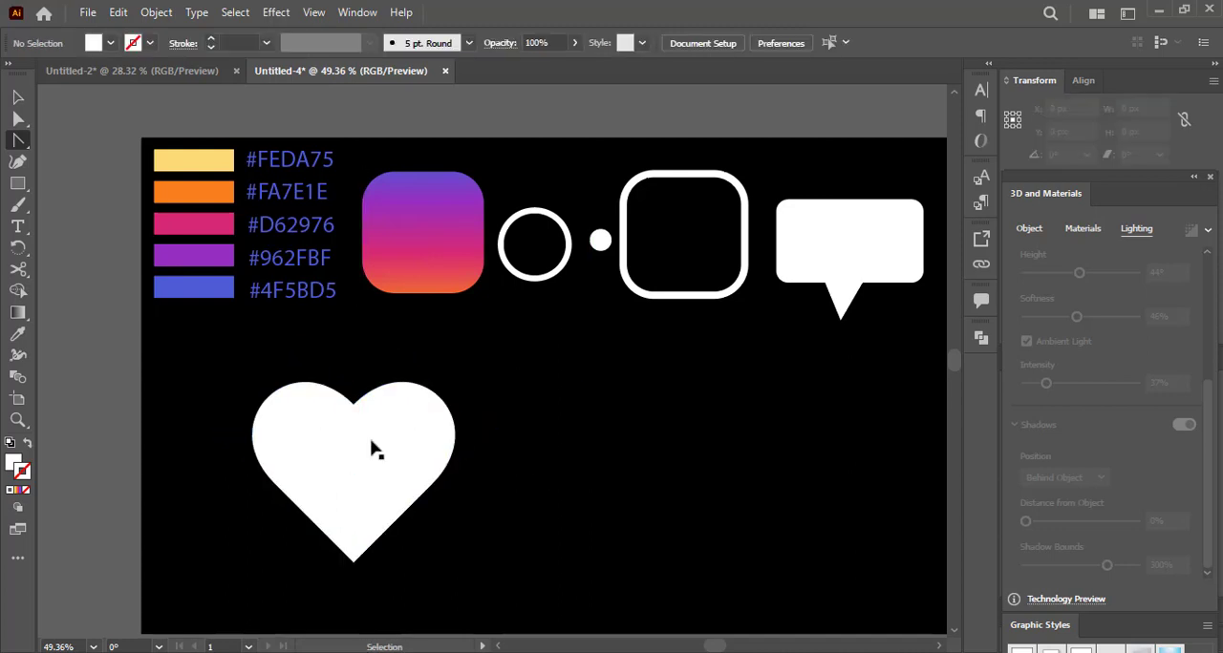
Scale the heart down, place it beside the speech bubble, and tighten the spacing between the outlined square, speech bubble and heart.
left_click(382, 446)
left_click_drag(477, 437, 908, 290)
scroll(499, 494, "down", 1)
mouse_move(595, 295)
left_mouse_down()
mouse_move(613, 302)
mouse_move(602, 307)
left_mouse_up()
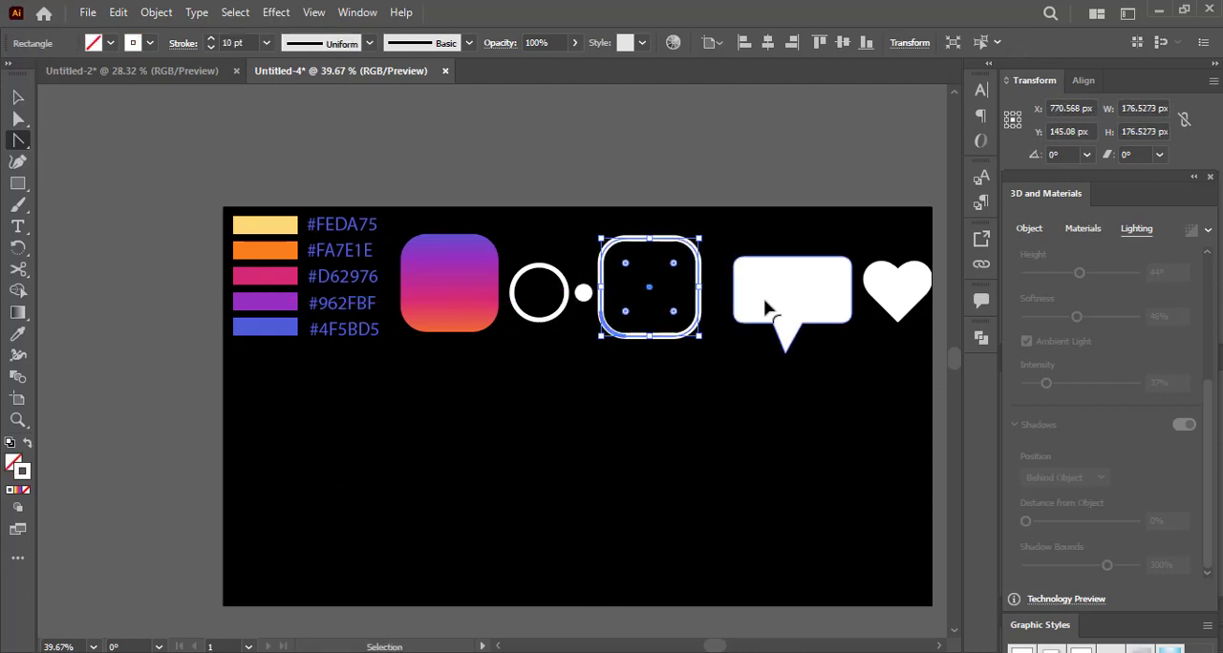
left_click_drag(767, 303, 747, 304)
left_click_drag(859, 299, 839, 292)
left_click(792, 423)
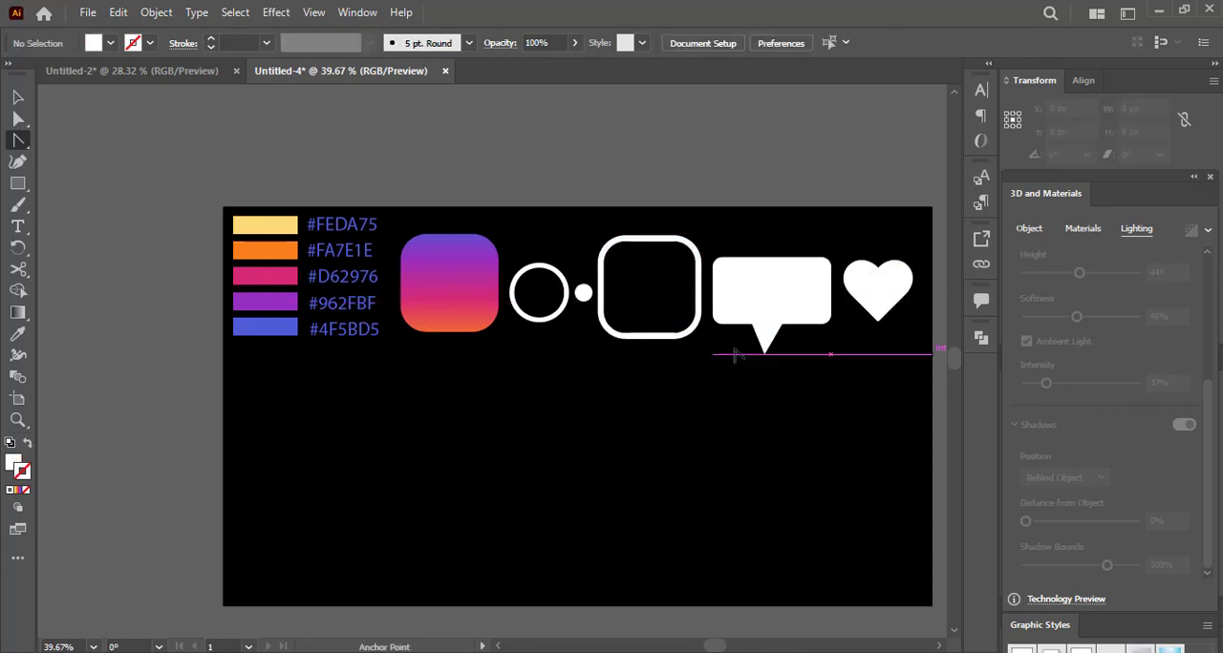
Move the gradient square into the empty area below, to about X 393 px, Y 438 px, and shift the white shapes next to the swatches.
left_click(622, 423, "ctrl")
left_click_drag(750, 471, 637, 440)
left_click(636, 439, "ctrl")
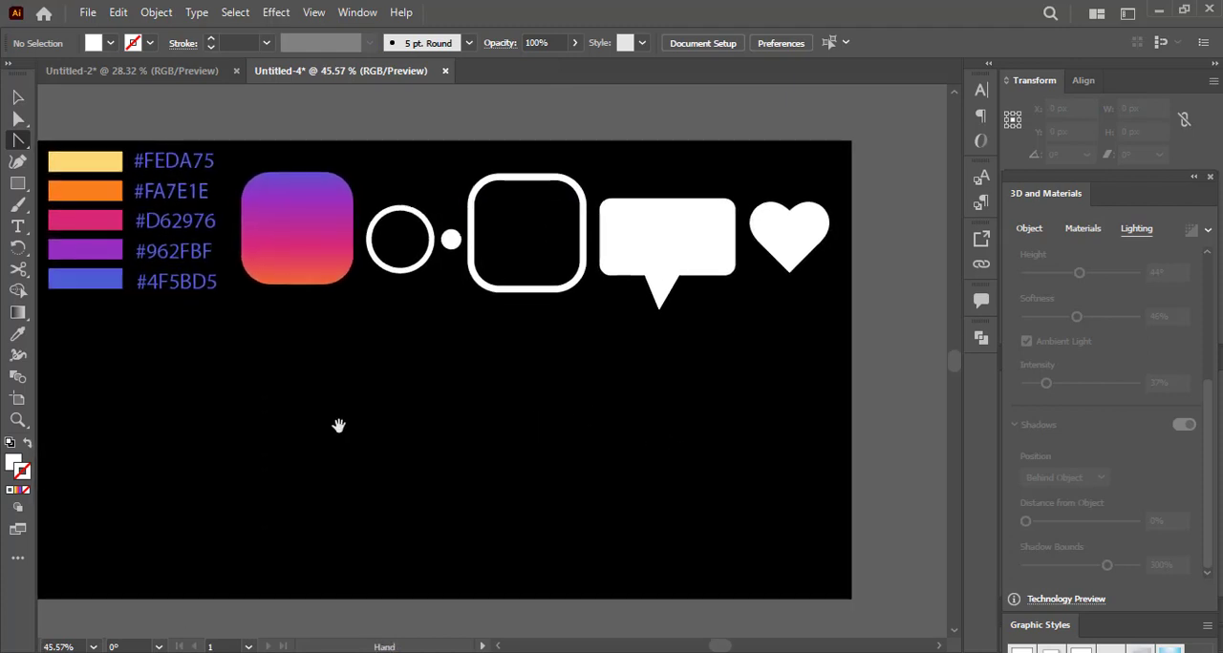
left_click_drag(338, 423, 390, 453)
key("v")
left_click_drag(401, 279, 504, 518)
left_click_drag(655, 264, 528, 242)
scroll(492, 346, "up", 1)
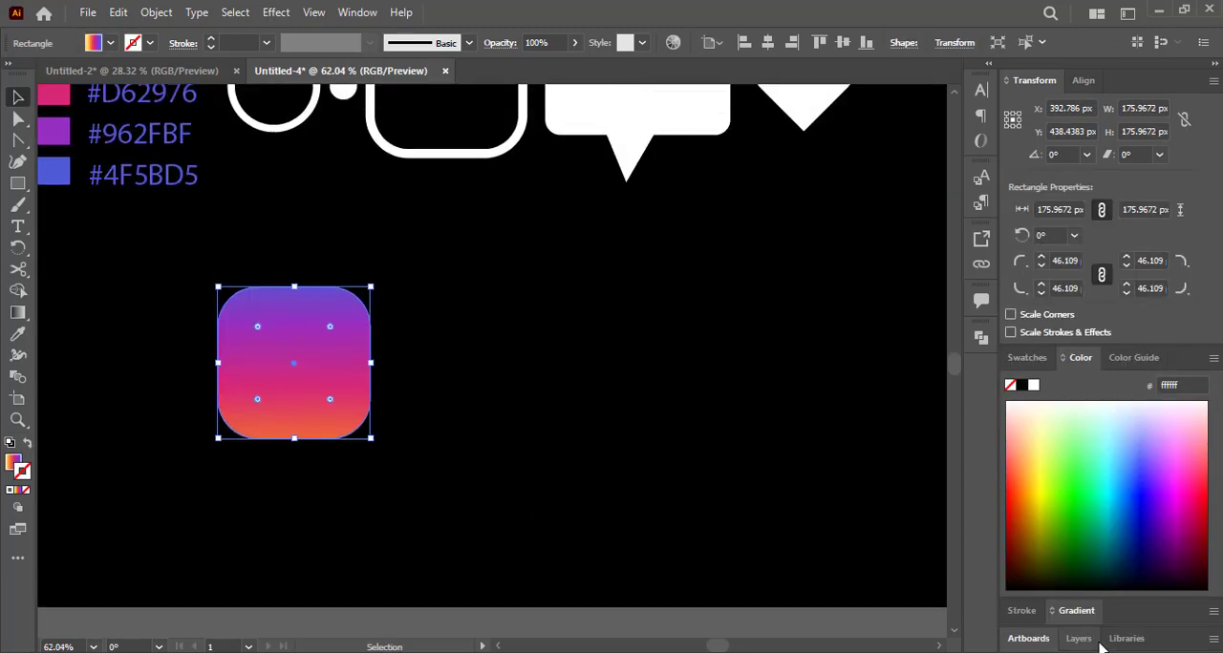
Show the 3D and Materials settings and apply the Inflate 3D type to the gradient rounded square.
left_click(356, 11)
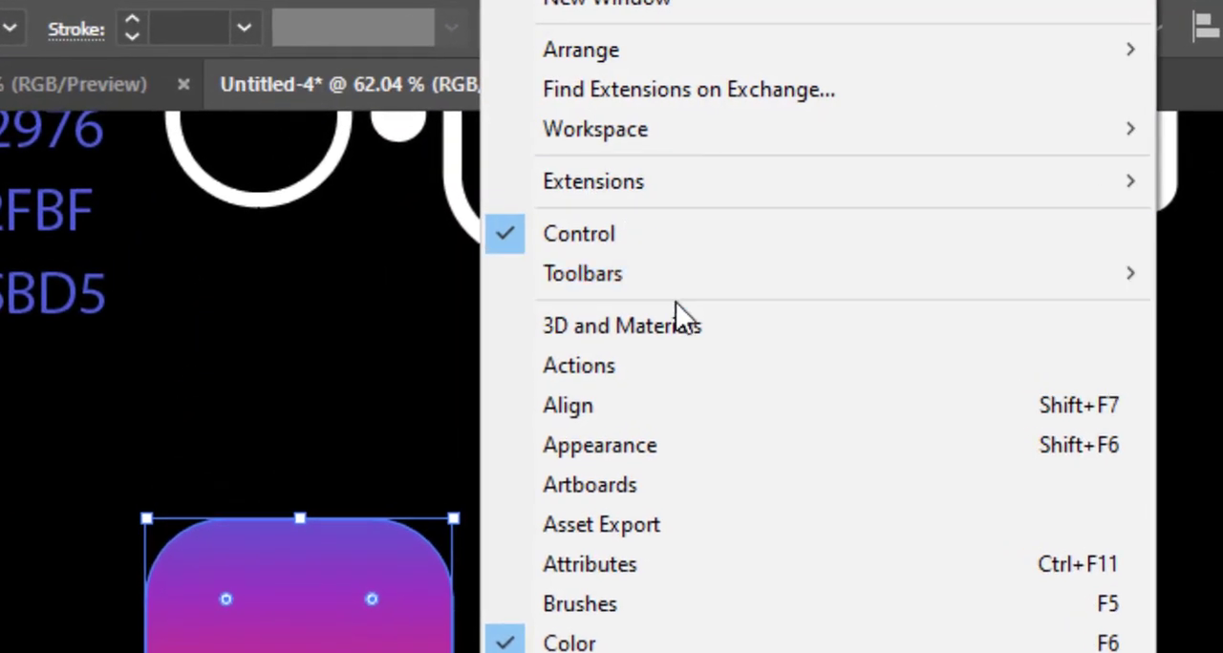
left_click(684, 325)
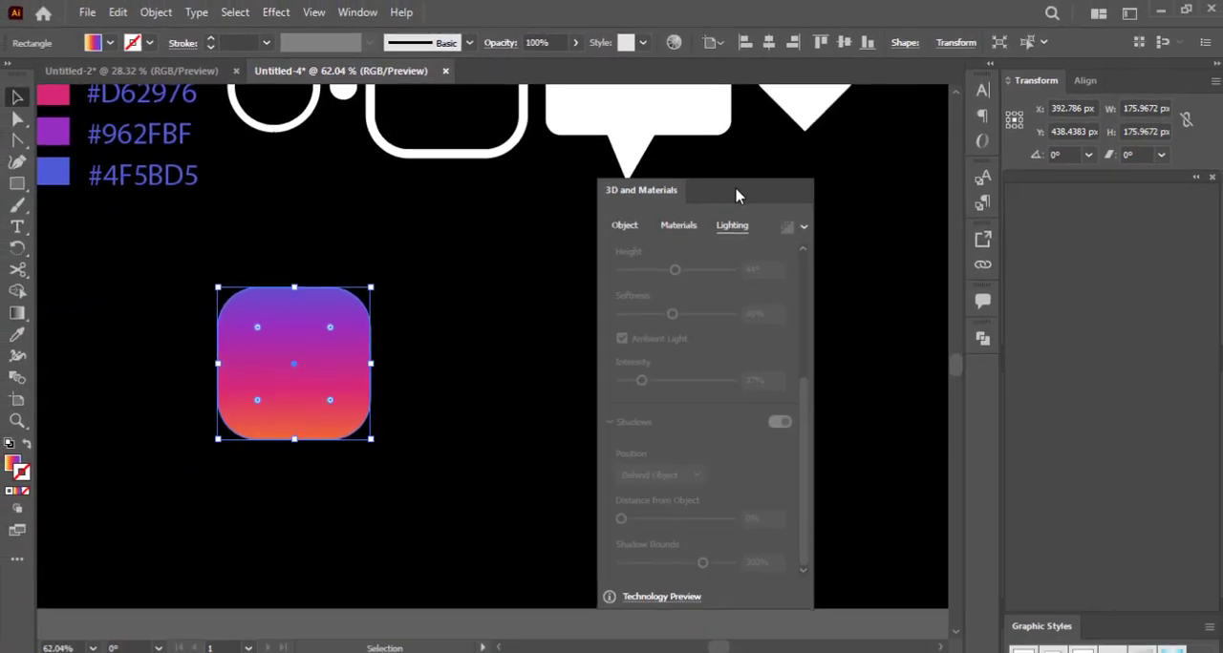
left_click_drag(736, 197, 585, 199)
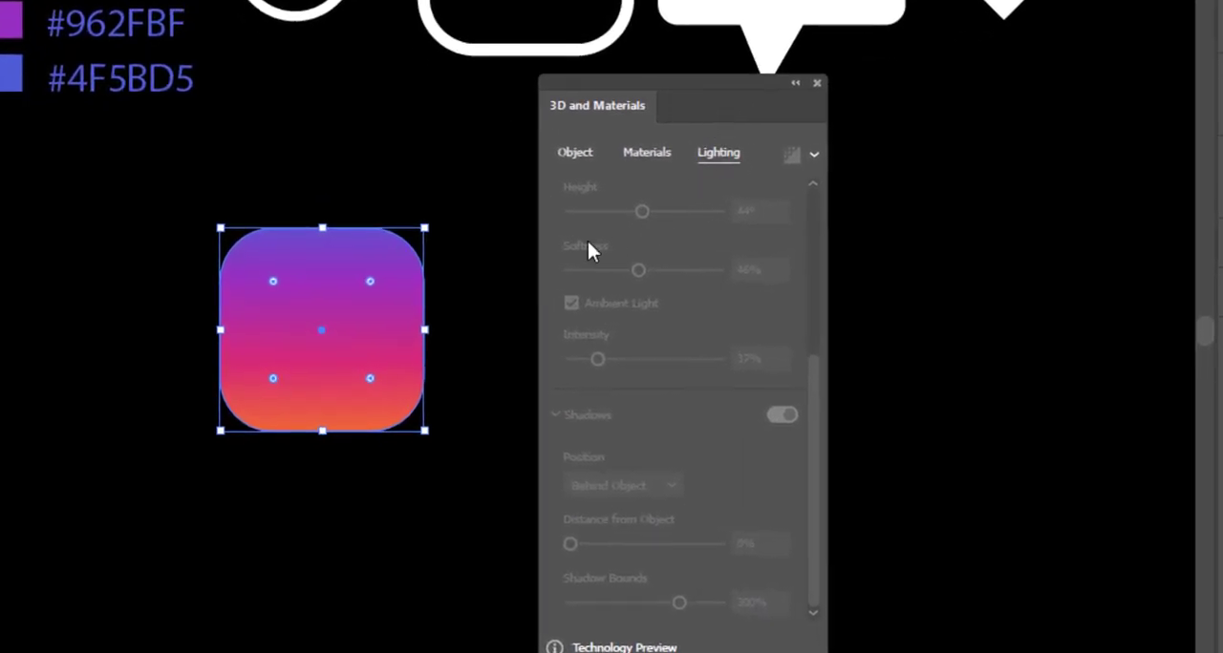
left_click(573, 152)
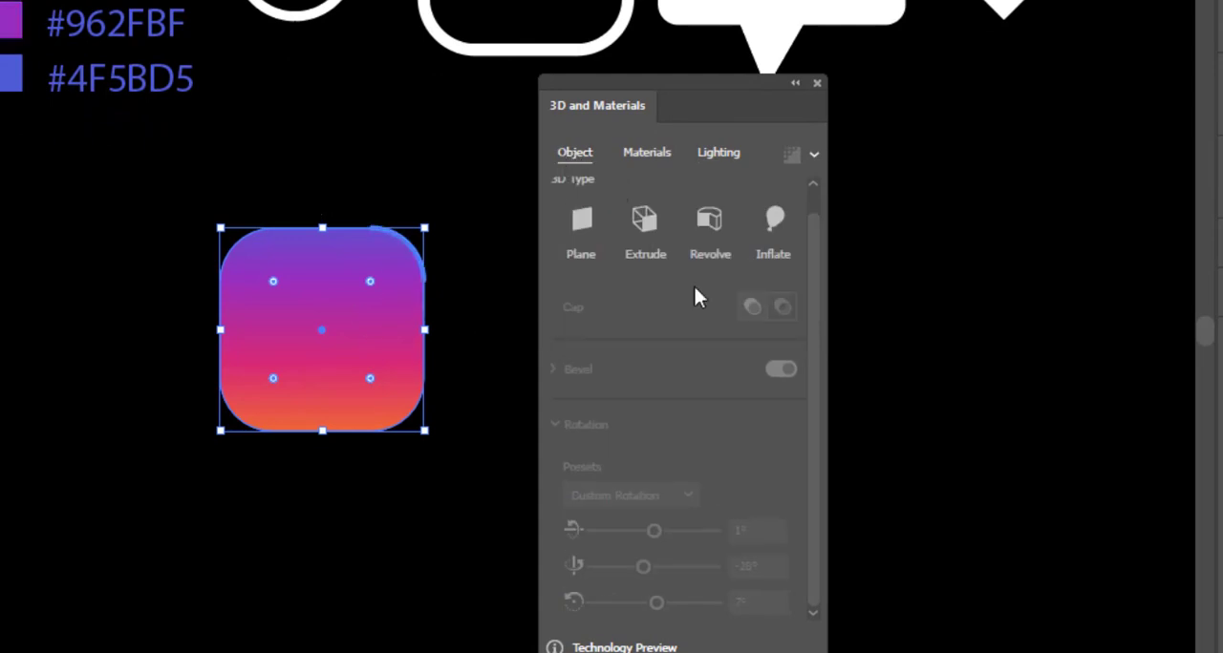
left_click(775, 220)
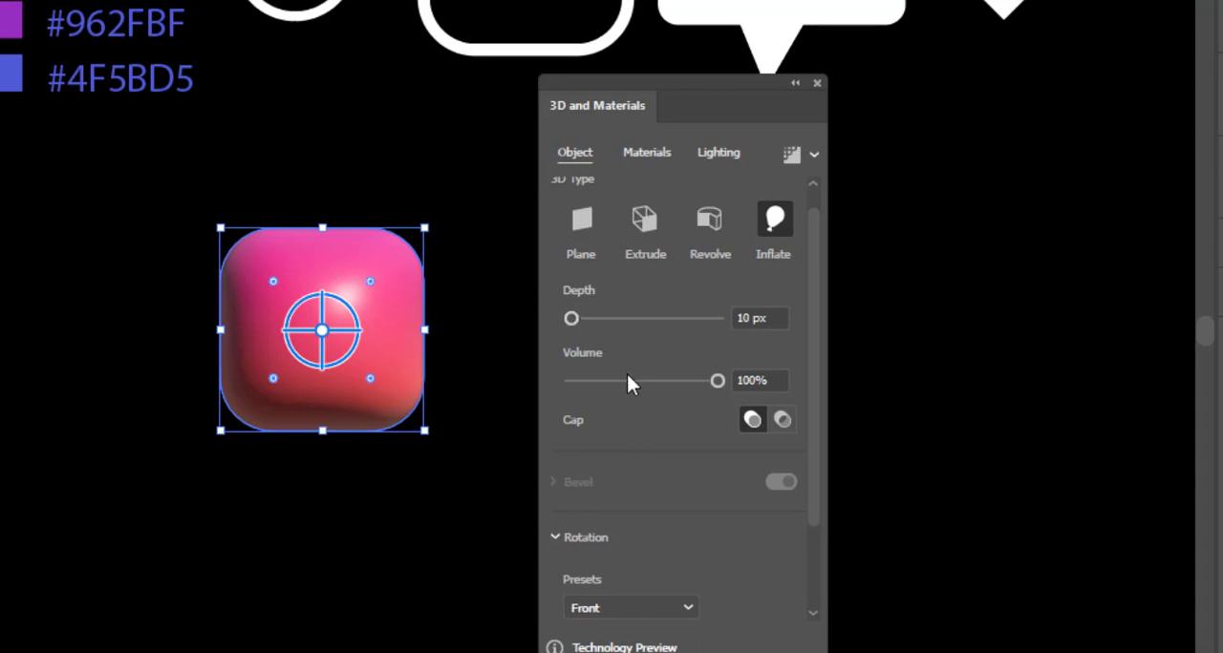
Set the inflated square's volume to 30% and its depth to 10 px.
left_click_drag(719, 381, 616, 365)
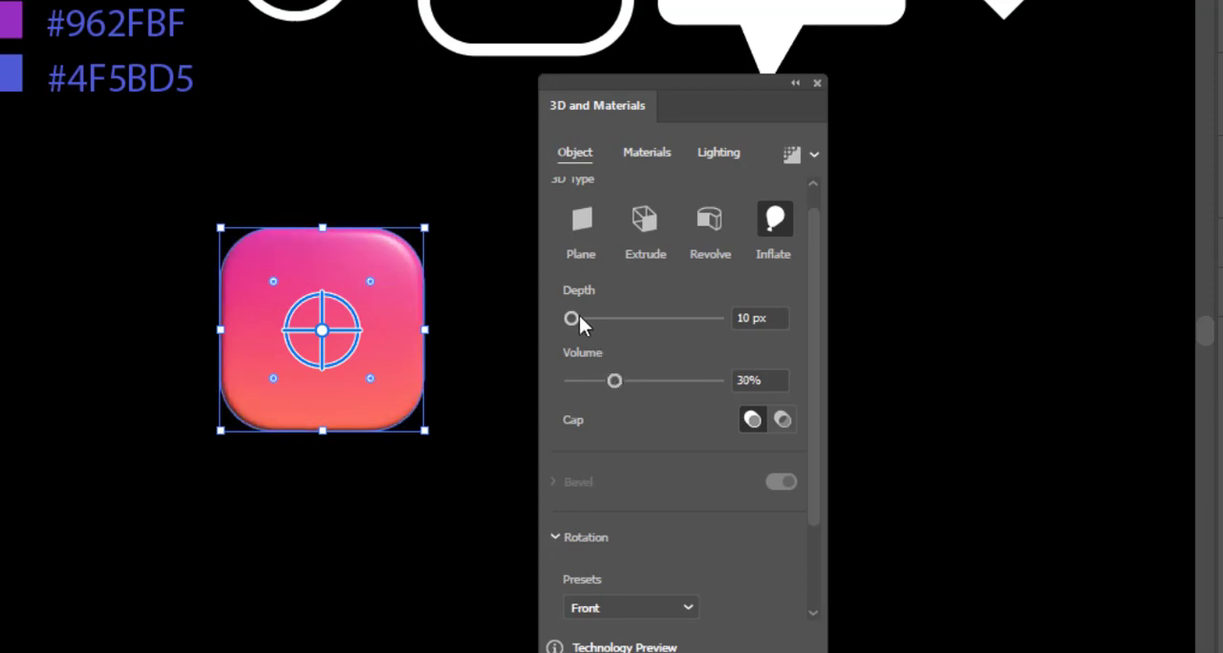
mouse_move(577, 316)
left_mouse_down()
mouse_move(616, 323)
mouse_move(573, 312)
left_mouse_up()
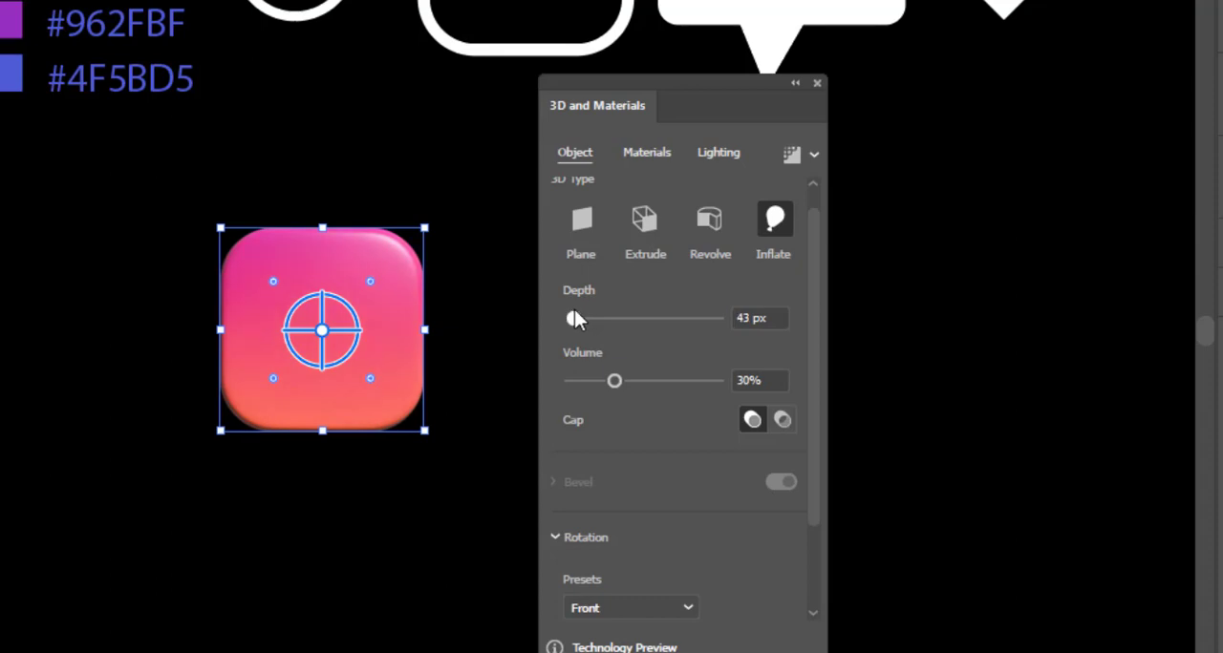
left_click(760, 320)
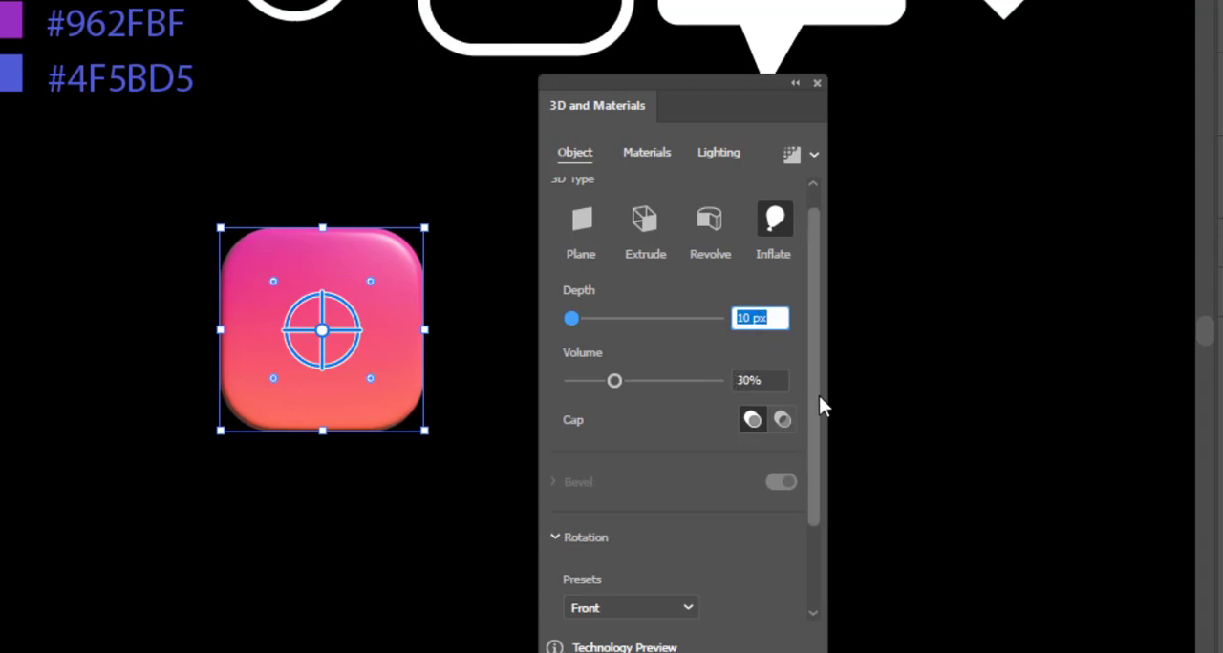
Apply the Isometric Right rotation preset to the square and adjust its X, Y and Z rotations to 4°, -31° and -6°.
scroll(818, 396, "down", 3)
left_click(671, 500)
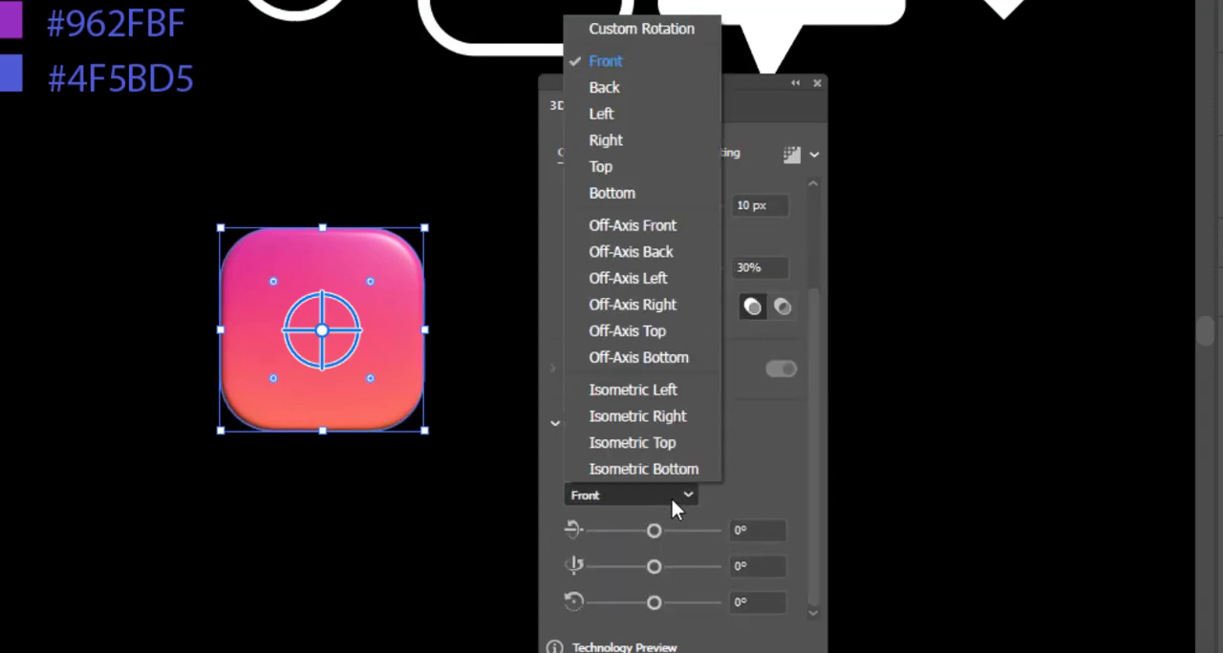
left_click(671, 420)
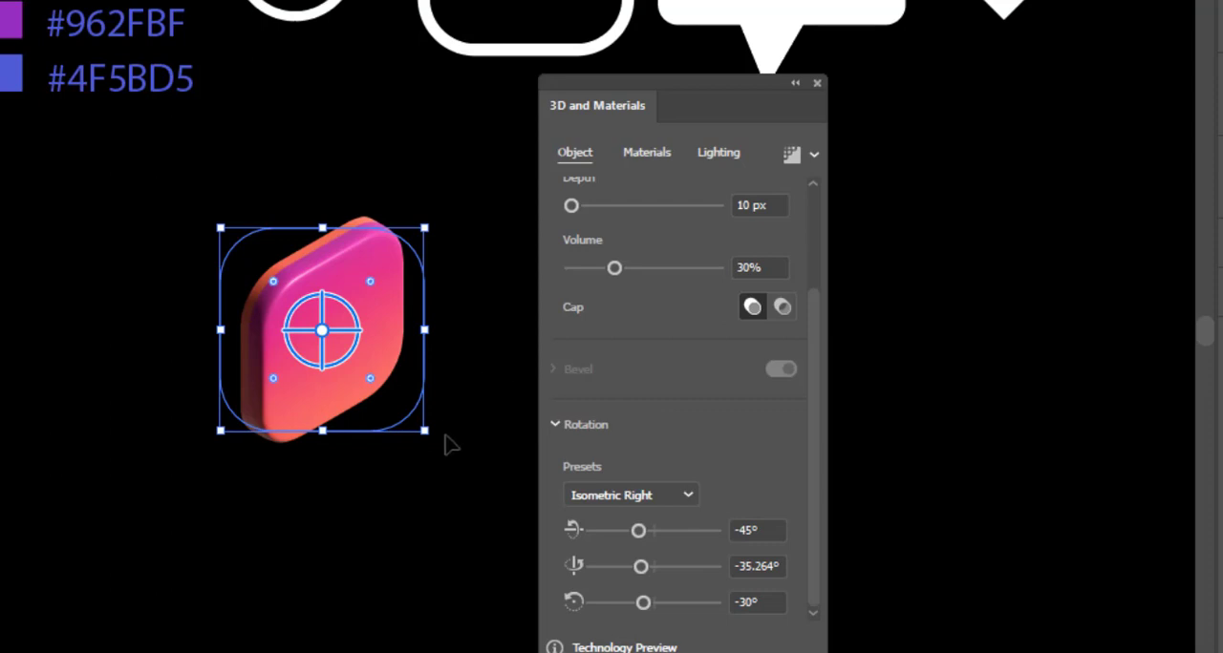
left_click_drag(637, 531, 648, 534)
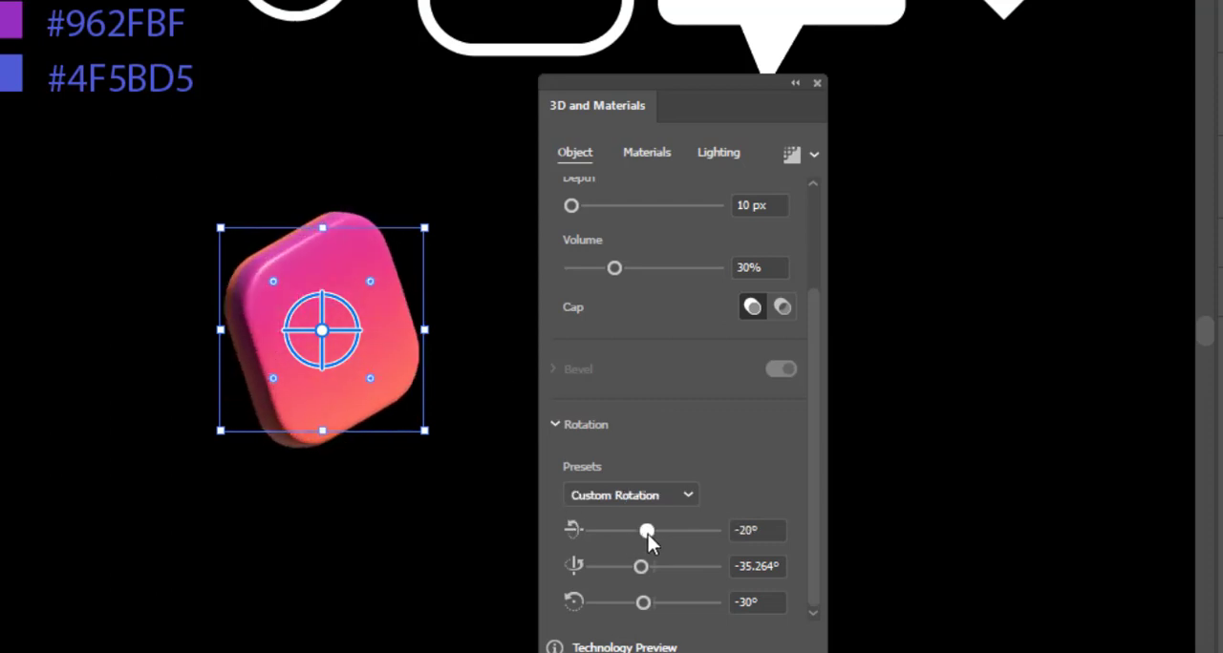
left_click_drag(641, 576, 653, 604)
left_click_drag(648, 532, 644, 567)
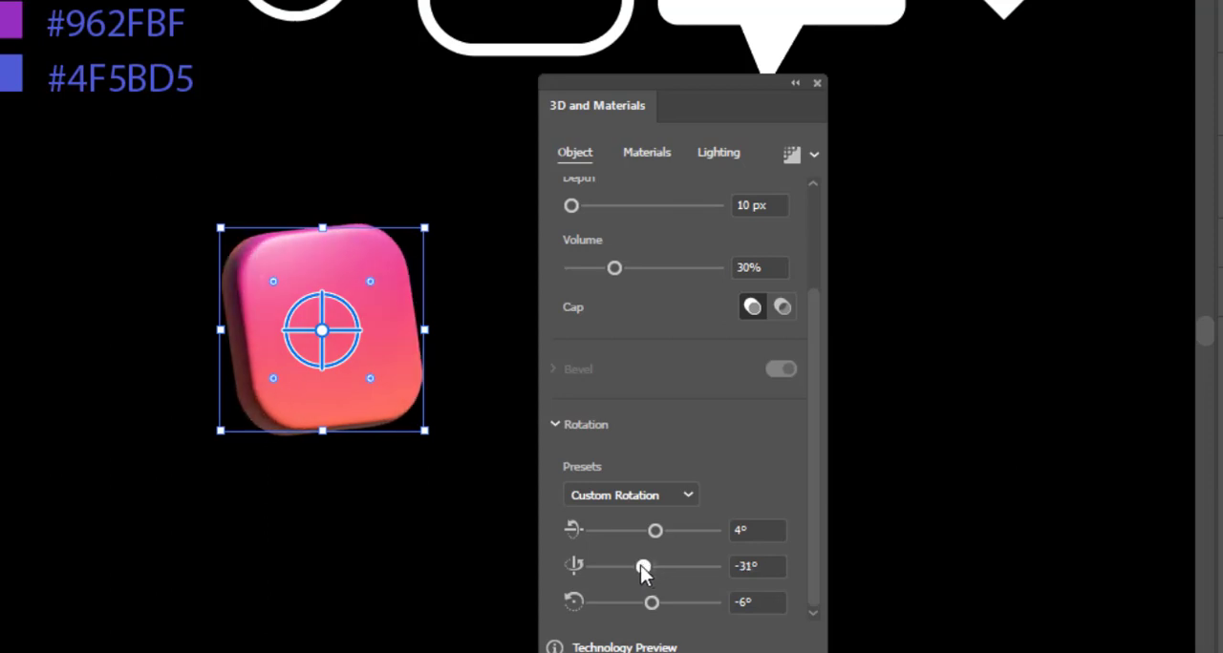
Increase the inflated square's depth to 30 px and reduce its volume to 25%.
left_click_drag(572, 204, 573, 209)
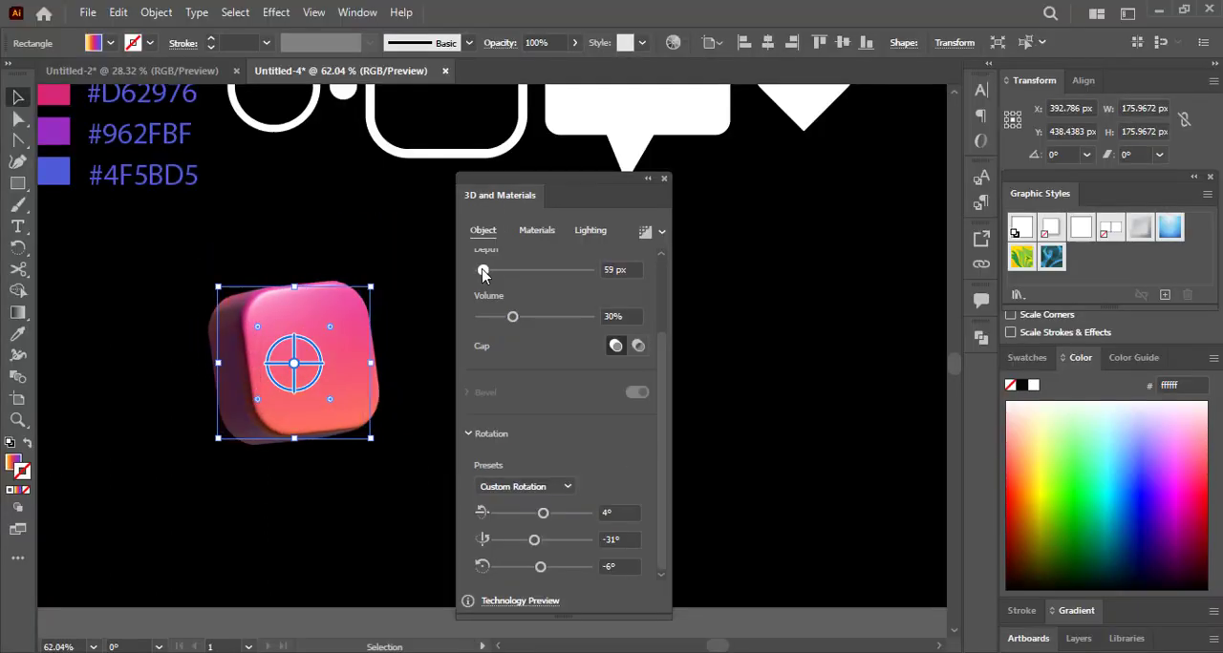
left_click_drag(483, 274, 481, 272)
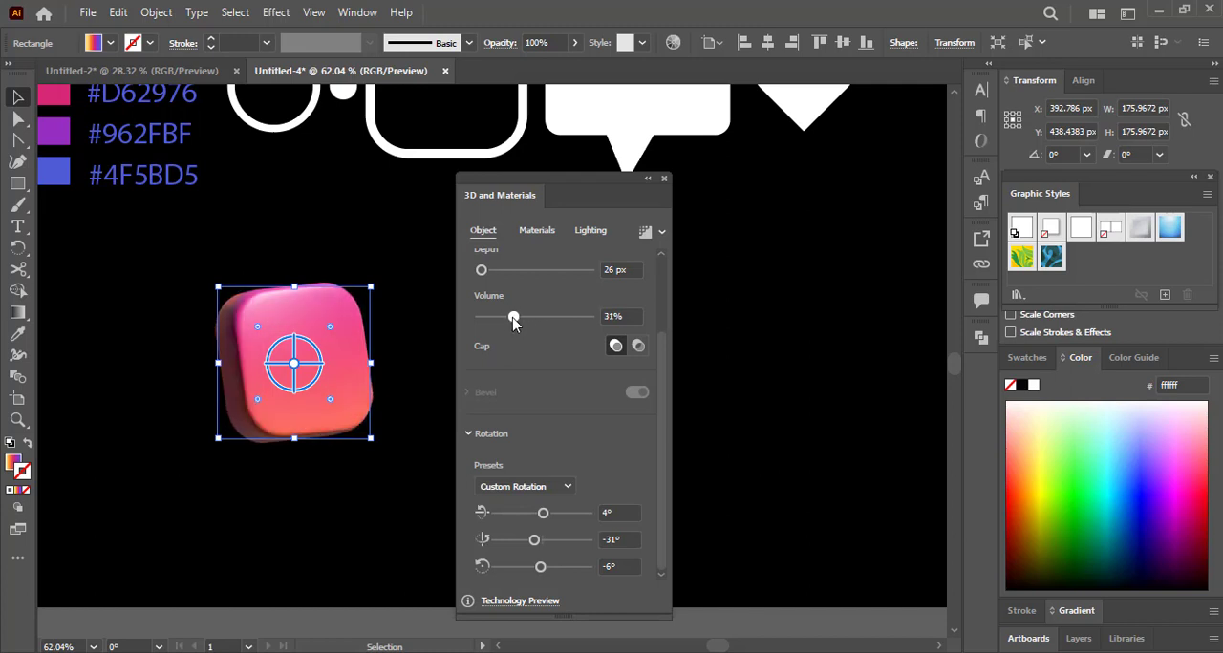
left_click_drag(513, 320, 501, 320)
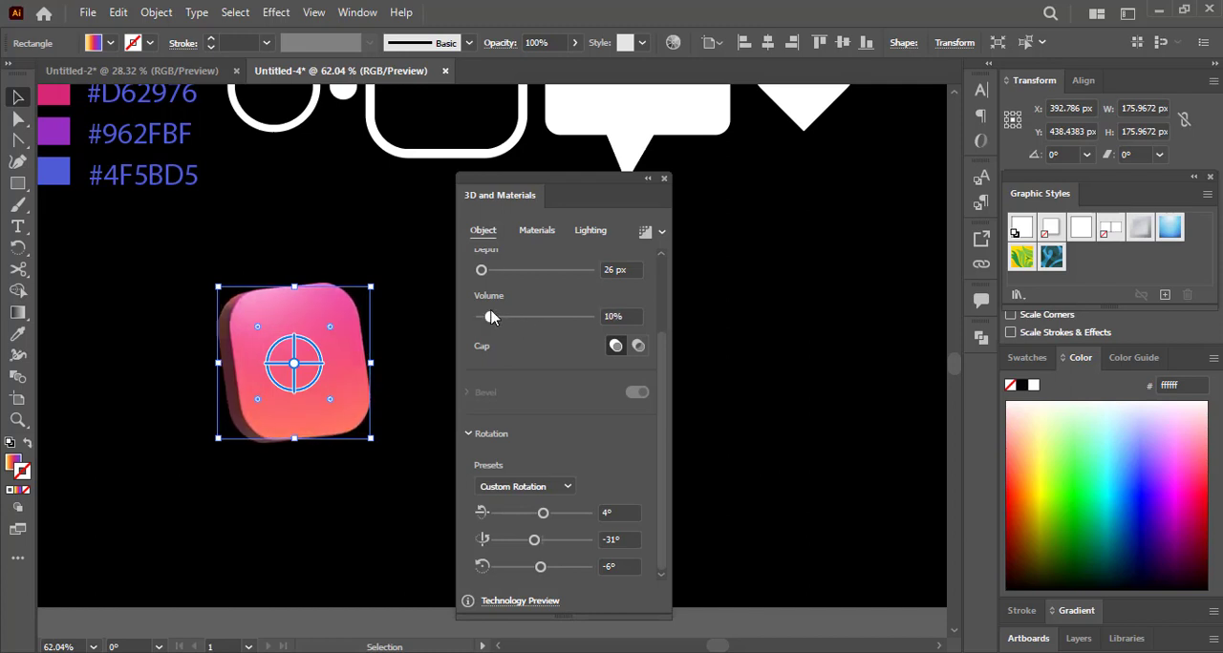
left_click_drag(524, 320, 502, 316)
left_click_drag(485, 275, 485, 275)
left_click(615, 270)
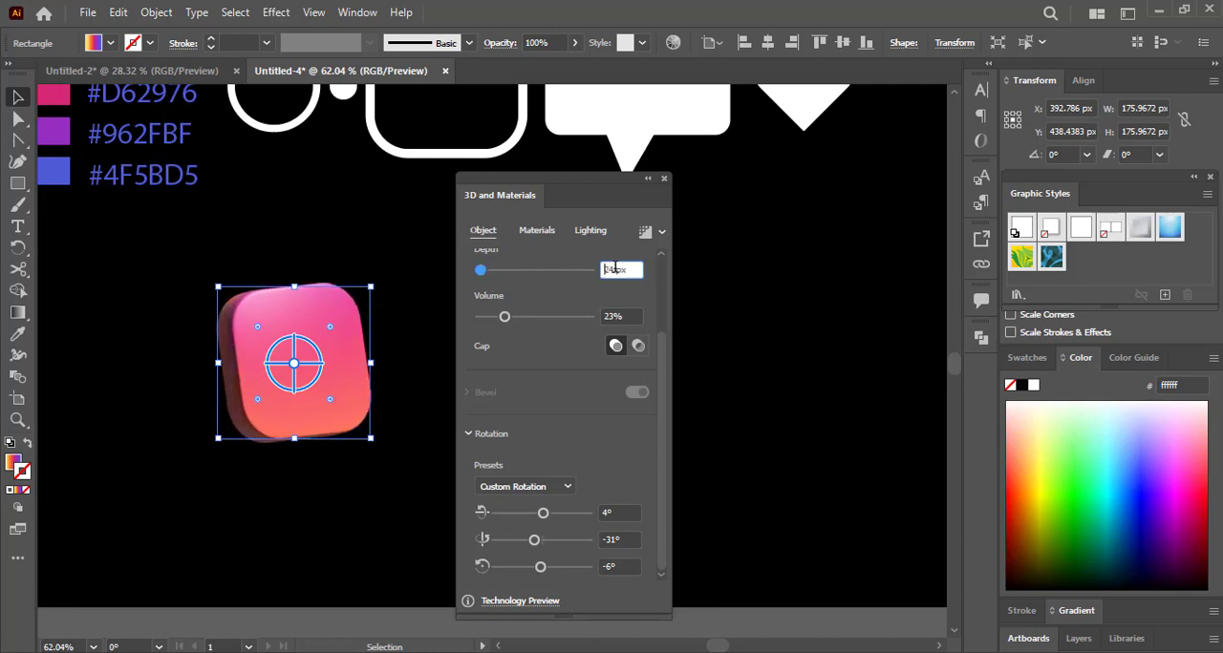
left_click_drag(506, 319, 519, 321)
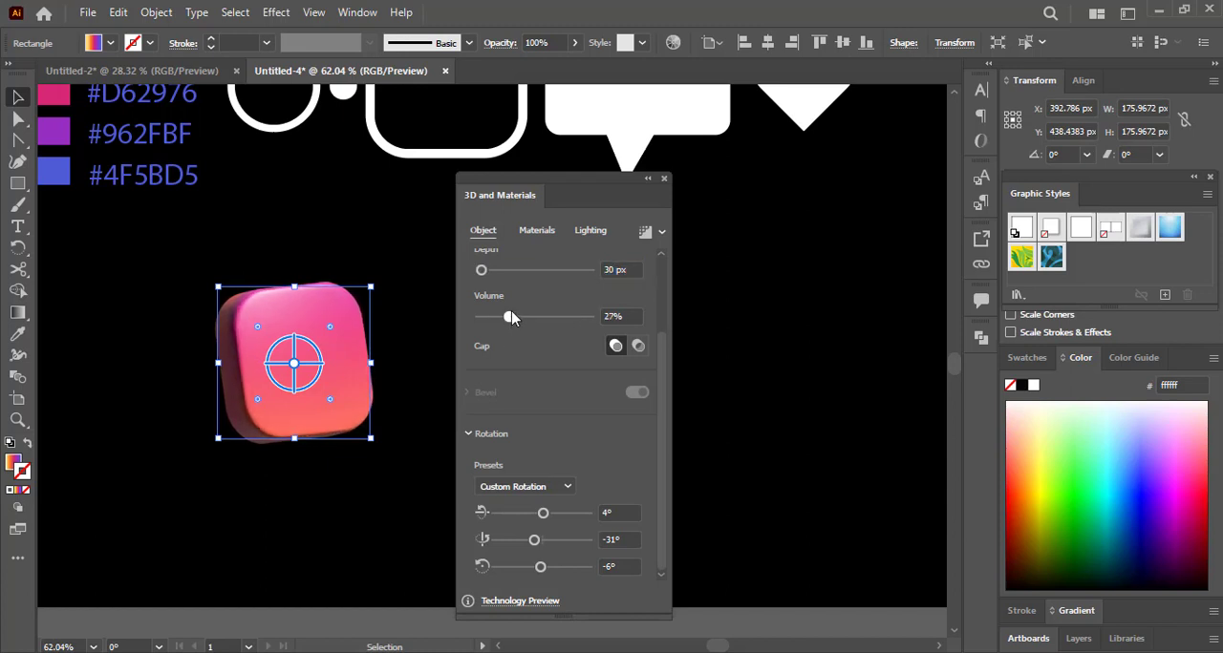
Refine the square's rotation to 1° on X and -3° on Z, and dock the 3D and Materials panel.
left_click_drag(543, 514, 534, 542)
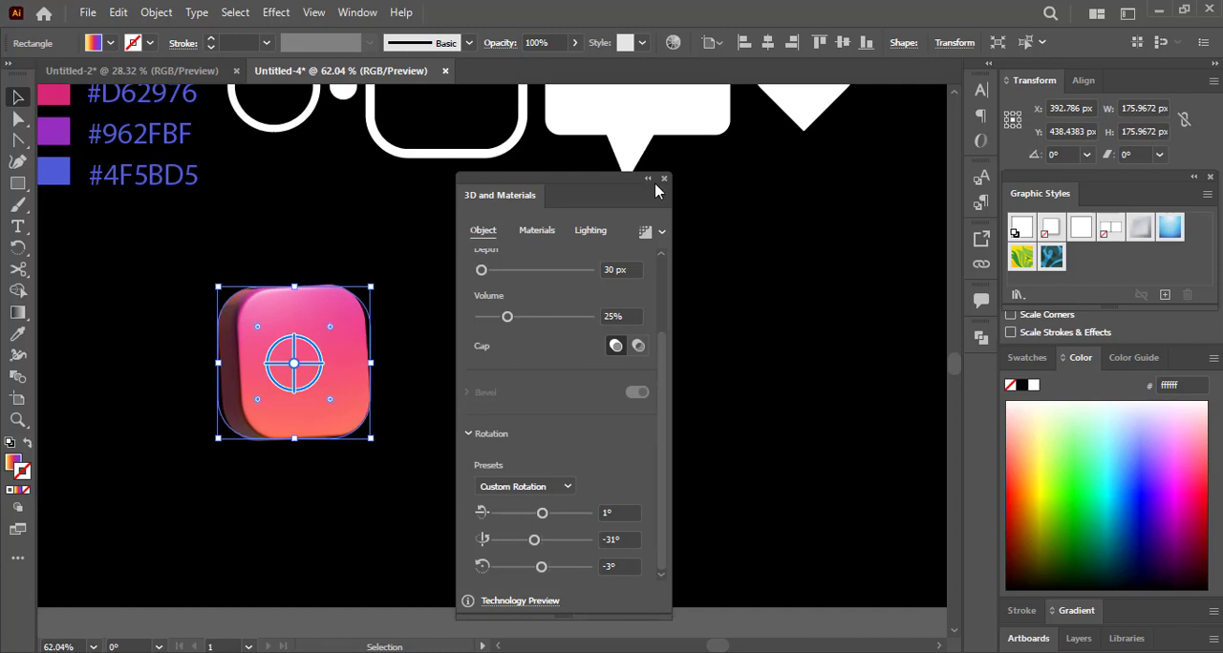
left_click_drag(609, 188, 990, 363)
scroll(655, 418, "down", 4)
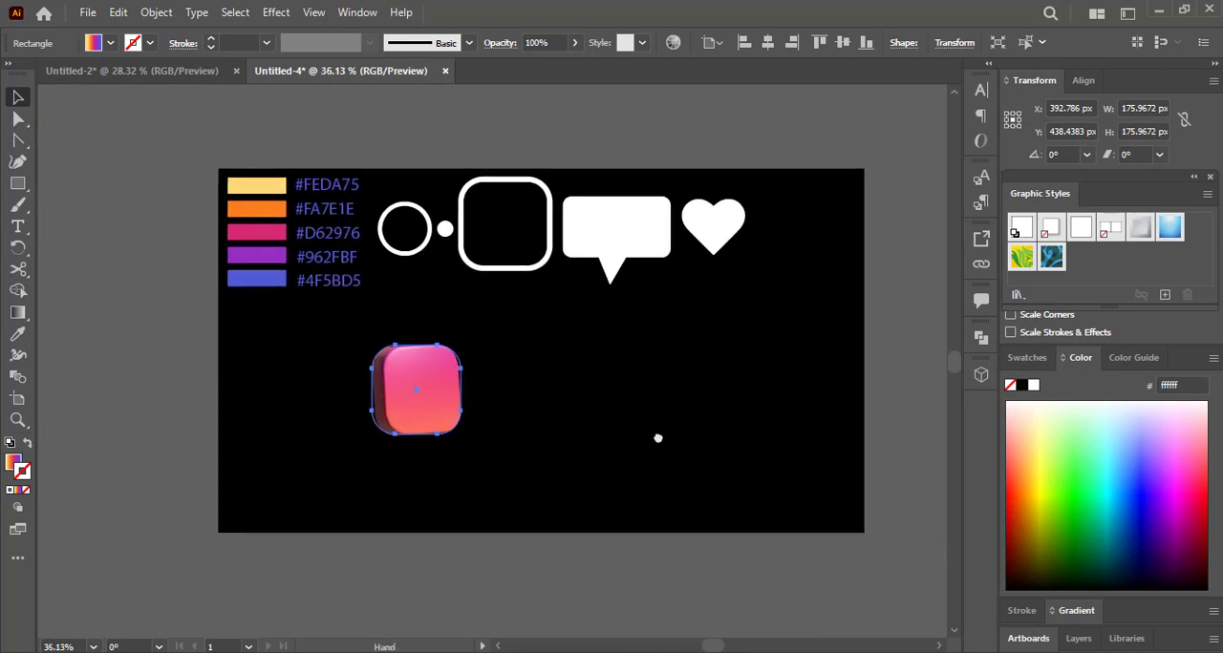
Add a second artboard above the existing one and shift the original artboard slightly, accepting that locked objects stay in place.
left_click_drag(747, 332, 473, 426)
key("shift+o")
left_click_drag(192, 151, 514, 295)
left_click_drag(576, 415, 570, 414)
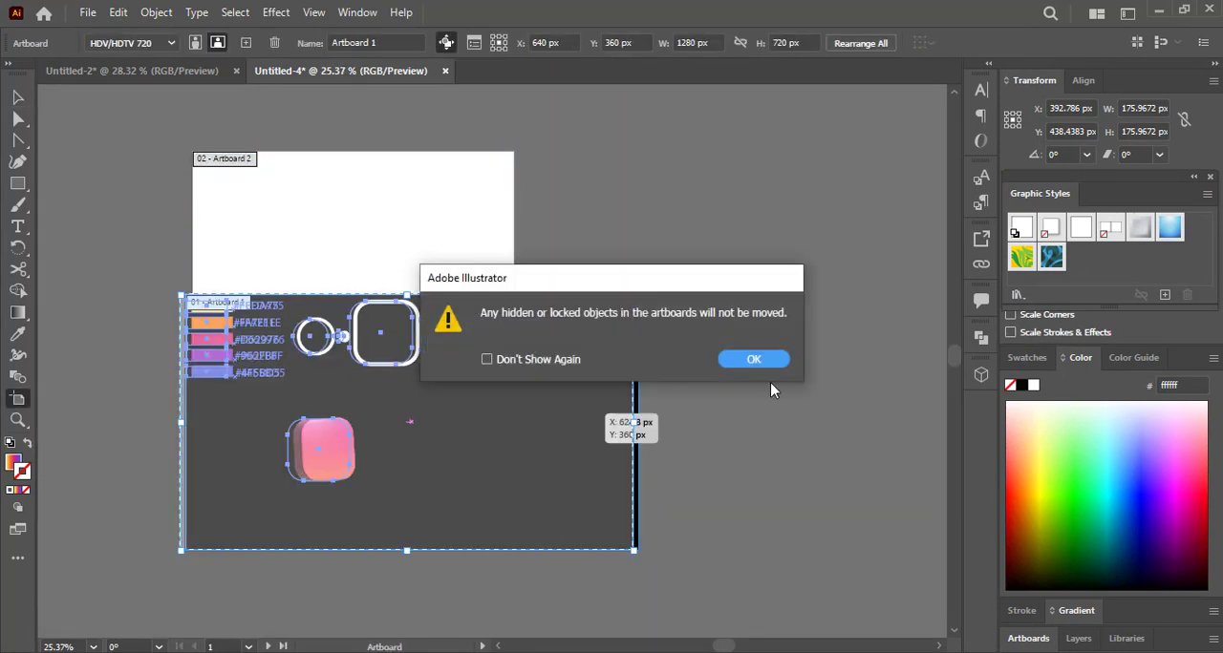
left_click(753, 359)
Move the colour swatches, hex labels and white shapes off the black background to the area above it.
key("v")
left_click_drag(168, 290, 582, 396)
left_click_drag(464, 357, 671, 226)
left_click(401, 323)
key("ctrl+z")
left_click_drag(399, 147, 770, 264)
left_click_drag(648, 230, 671, 227)
left_click(390, 423)
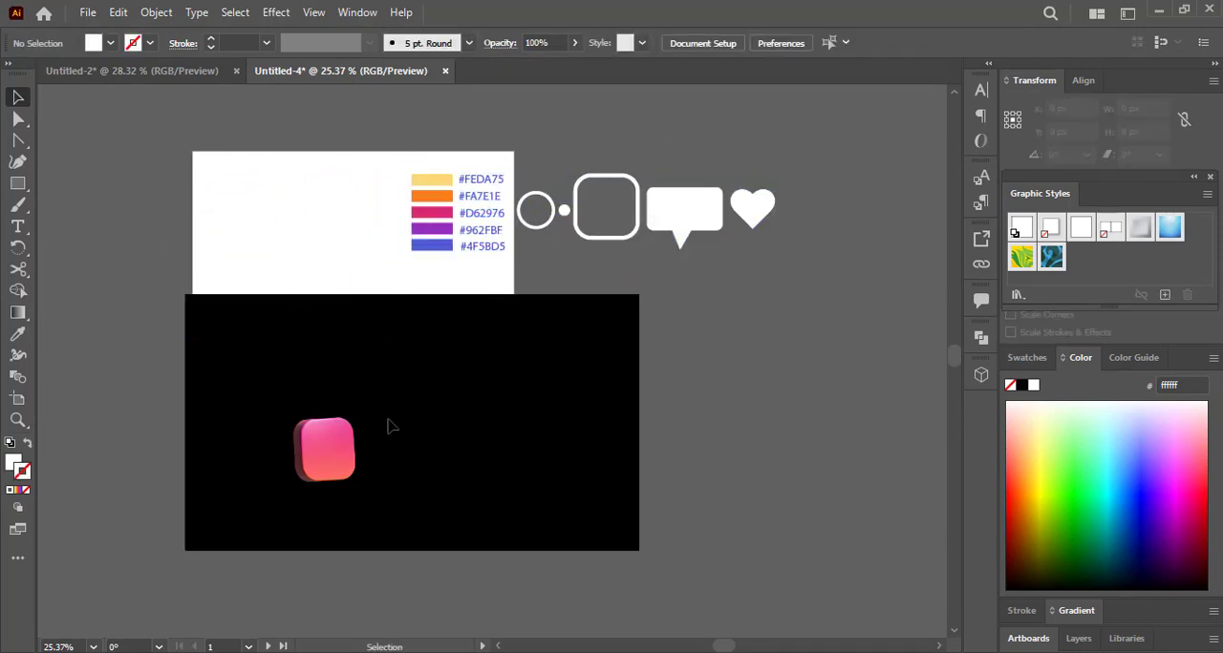
Unlock all objects and delete the black background rectangle.
left_click(155, 13)
left_click(192, 157)
key("Delete")
Move the 3D square near the middle of the original artboard, to about X 597 px and Y 367 px.
left_click_drag(354, 449, 458, 449)
left_click_drag(468, 500, 380, 502)
left_click_drag(218, 450, 348, 406)
mouse_move(345, 405)
left_mouse_down()
mouse_move(377, 401)
mouse_move(346, 415)
left_mouse_up()
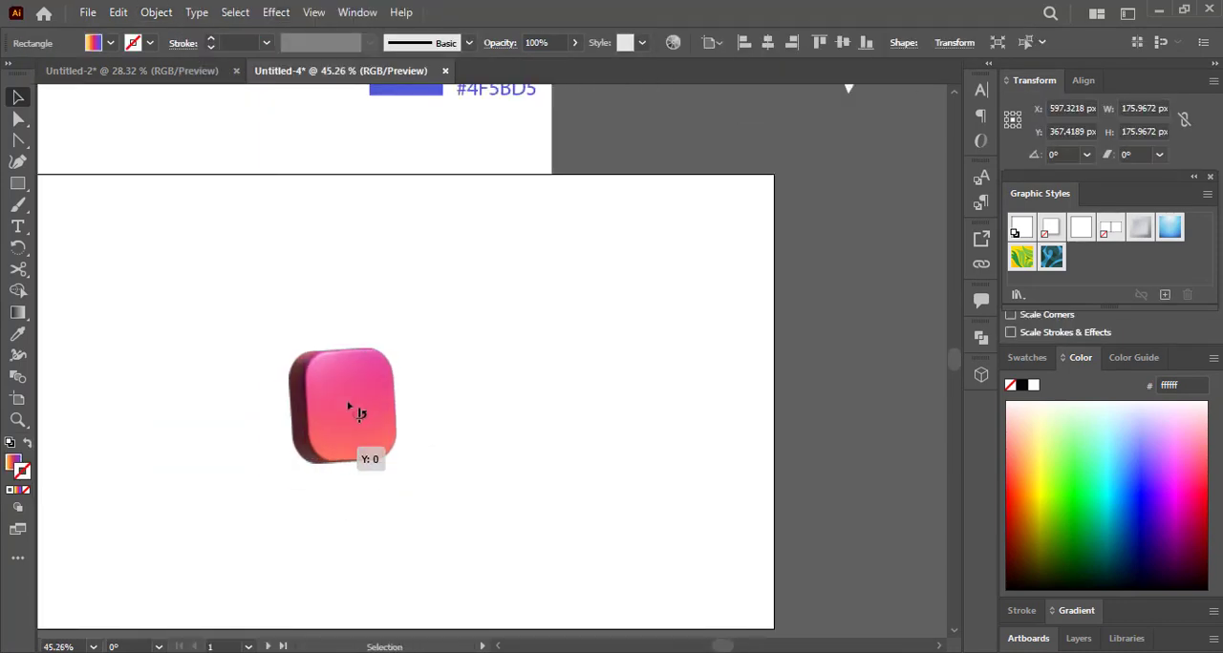
Slightly lower the roughness and raise the metallic value in the 3D square's base material properties.
left_click(653, 201)
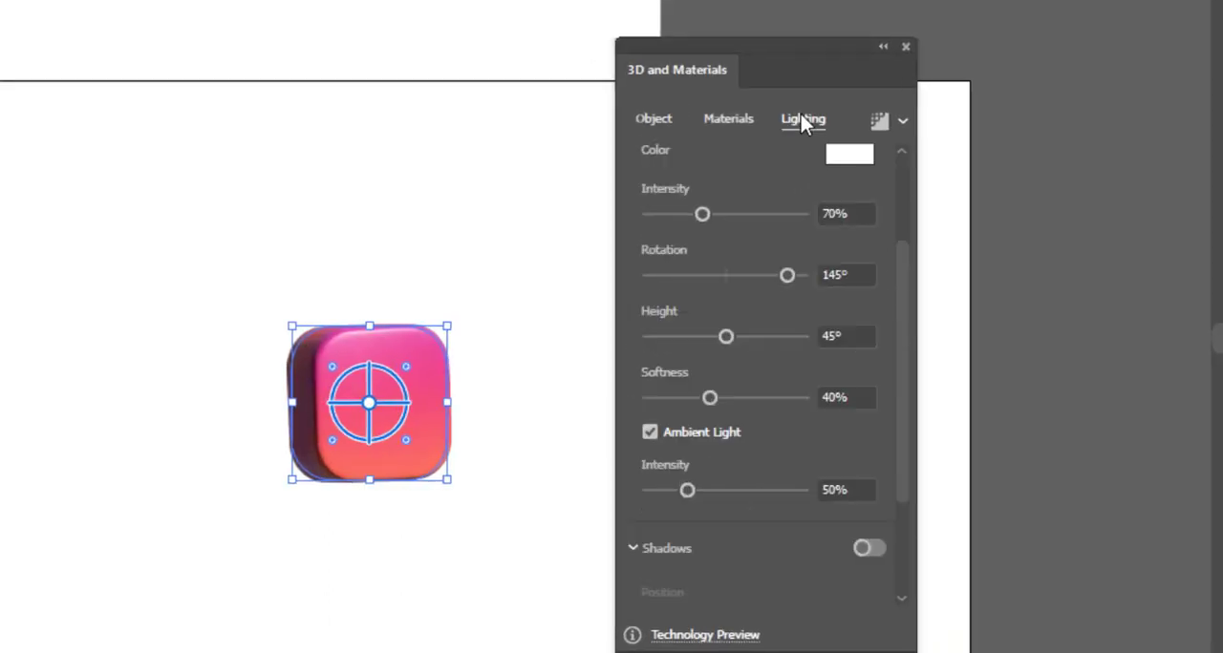
left_click(723, 118)
scroll(700, 287, "down", 2)
scroll(756, 530, "down", 2)
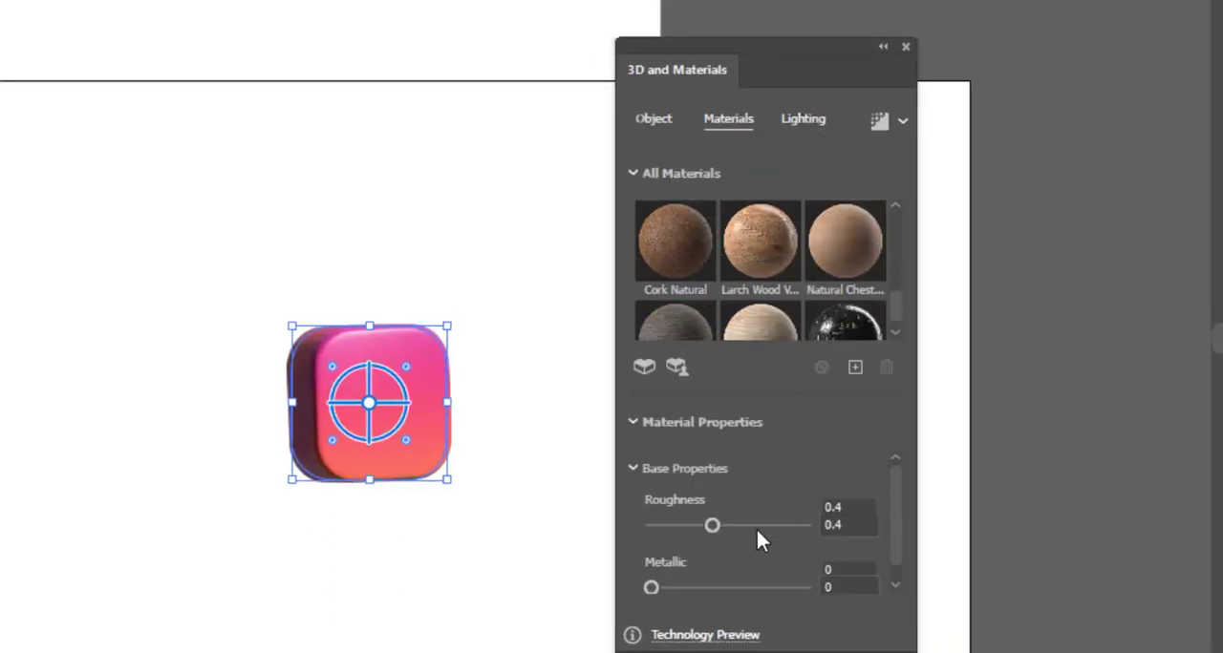
scroll(845, 522, "up", 2)
scroll(788, 351, "down", 2)
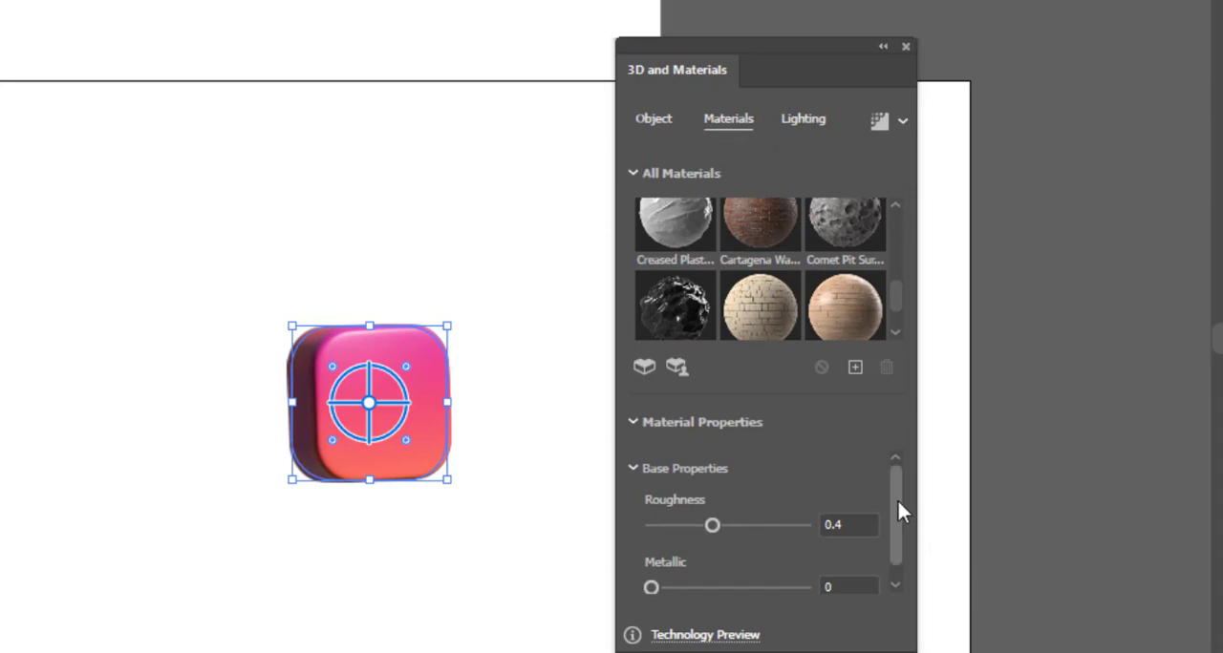
scroll(763, 537, "down", 1)
key("ctrl+space")
left_click_drag(367, 473, 585, 519)
left_click_drag(500, 503, 480, 513)
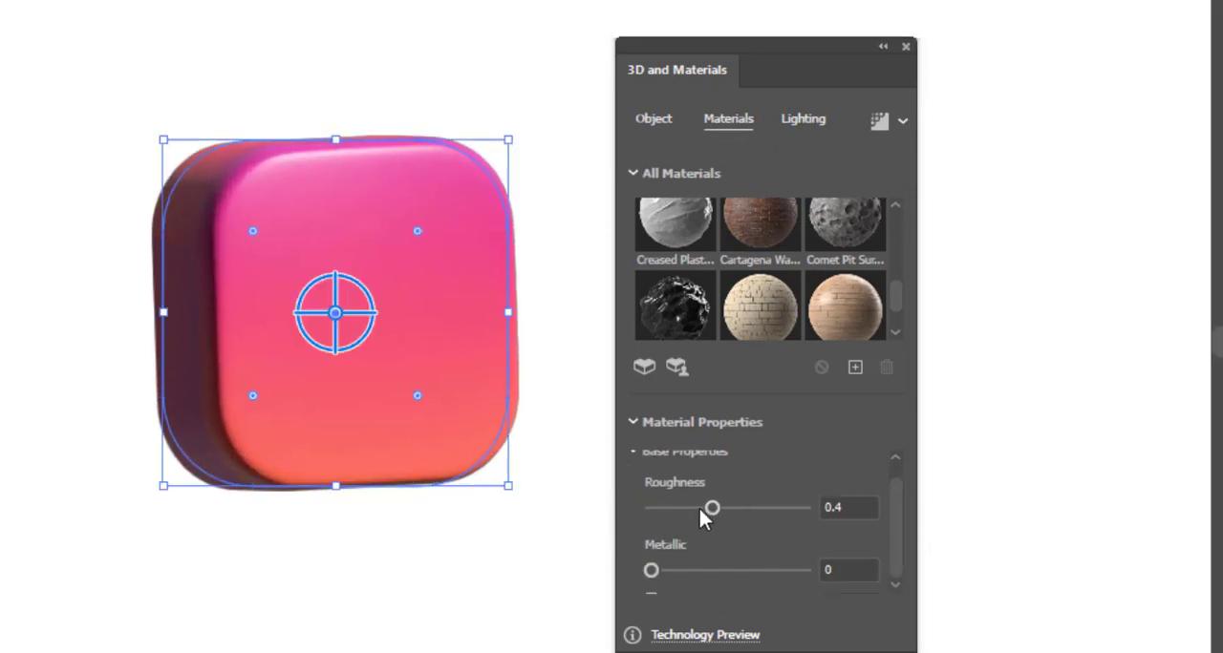
mouse_move(717, 518)
left_mouse_down()
mouse_move(704, 506)
mouse_move(651, 508)
mouse_move(696, 501)
mouse_move(683, 507)
mouse_move(709, 513)
left_mouse_up()
mouse_move(650, 570)
left_mouse_down()
mouse_move(712, 571)
mouse_move(664, 570)
left_mouse_up()
Try the Diffuse, Top Left and Right lighting presets on the 3D square, and return to Standard.
left_click(802, 119)
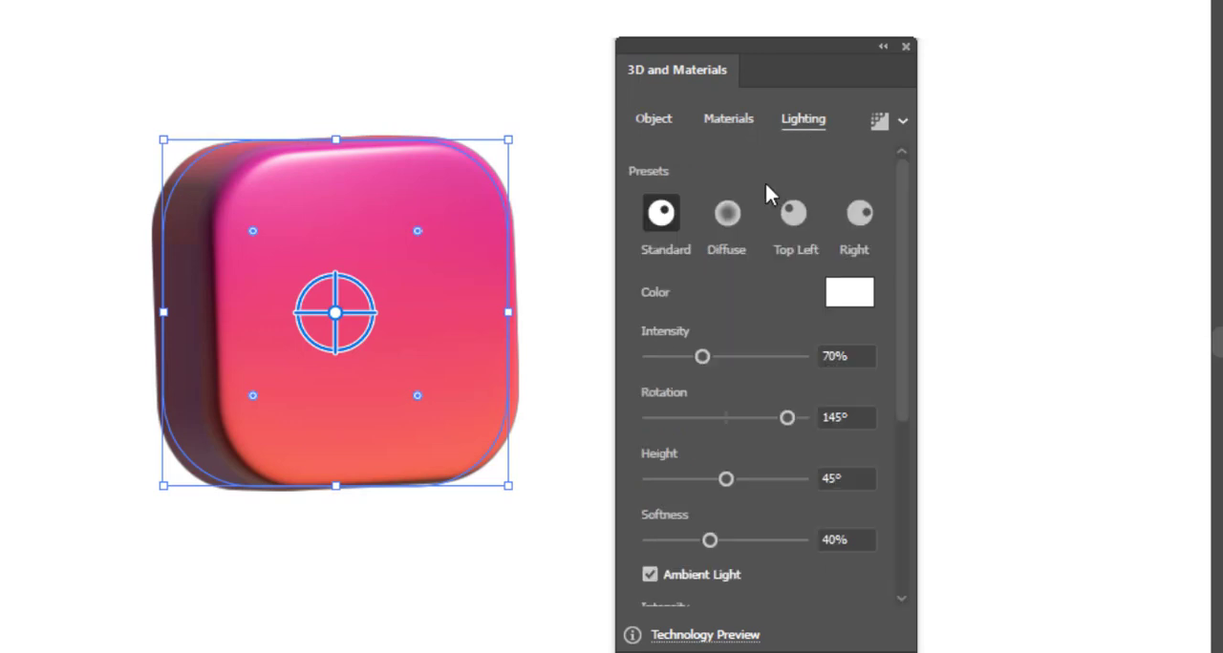
left_click(727, 212)
left_click(792, 212)
left_click(859, 212)
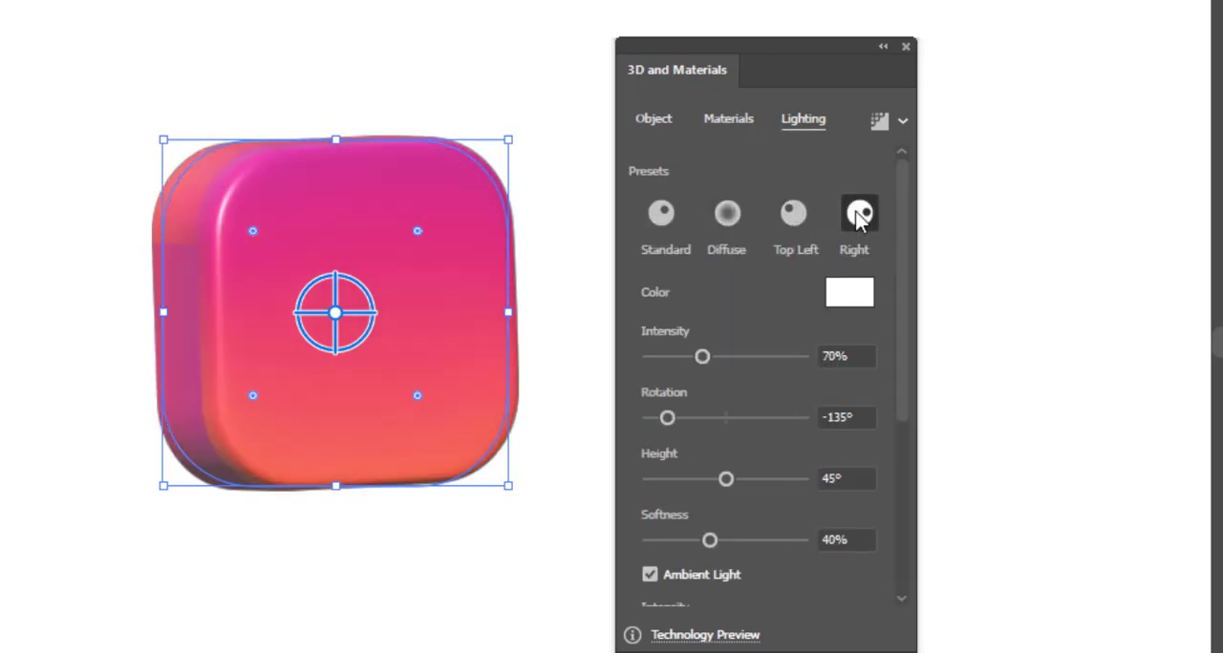
left_click(662, 213)
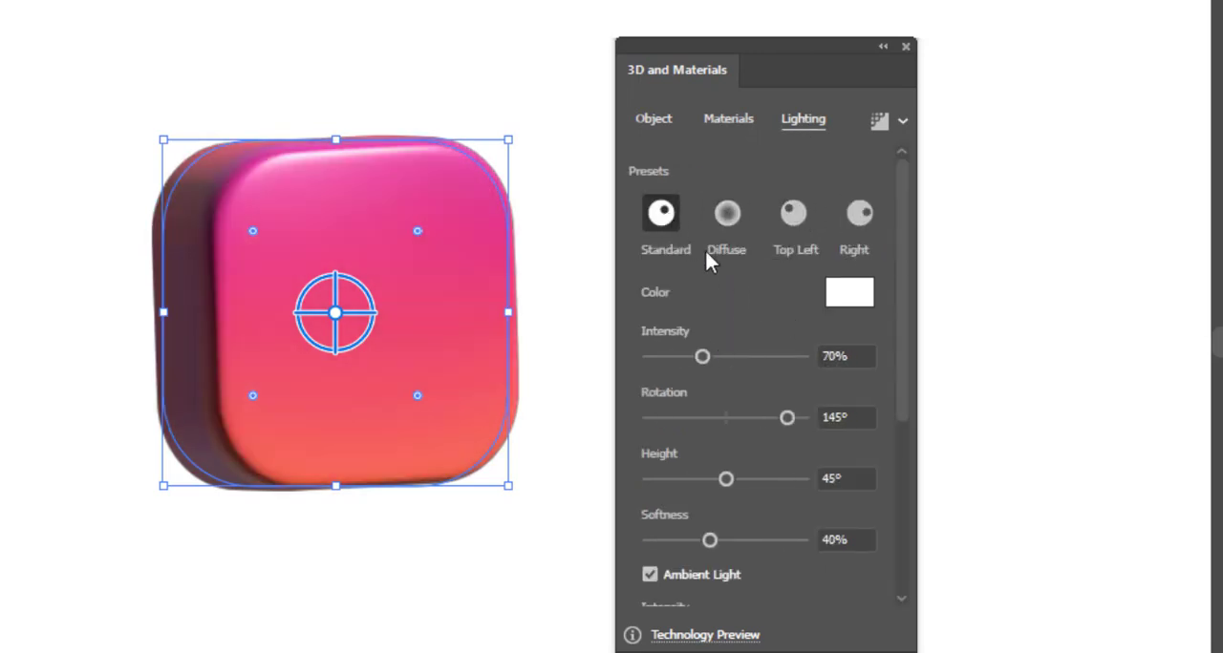
Set the square's light to intensity 60%, rotation 148°, height 51° and softness 81%, with ambient intensity 63%.
mouse_move(701, 357)
left_mouse_down()
mouse_move(742, 361)
mouse_move(695, 355)
left_mouse_up()
mouse_move(784, 418)
left_mouse_down()
mouse_move(796, 418)
mouse_move(783, 421)
left_mouse_up()
left_click_drag(729, 478, 736, 479)
left_click_drag(710, 539, 773, 540)
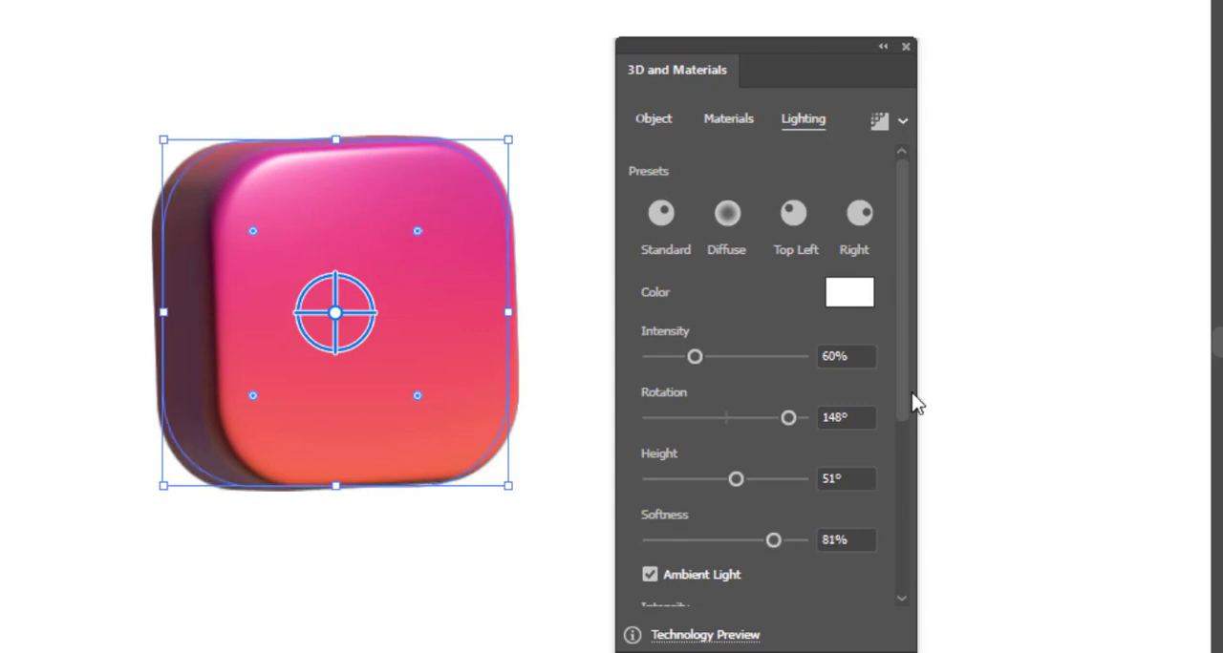
left_click_drag(906, 408, 886, 561)
mouse_move(690, 333)
left_mouse_down()
mouse_move(726, 333)
mouse_move(697, 334)
left_mouse_up()
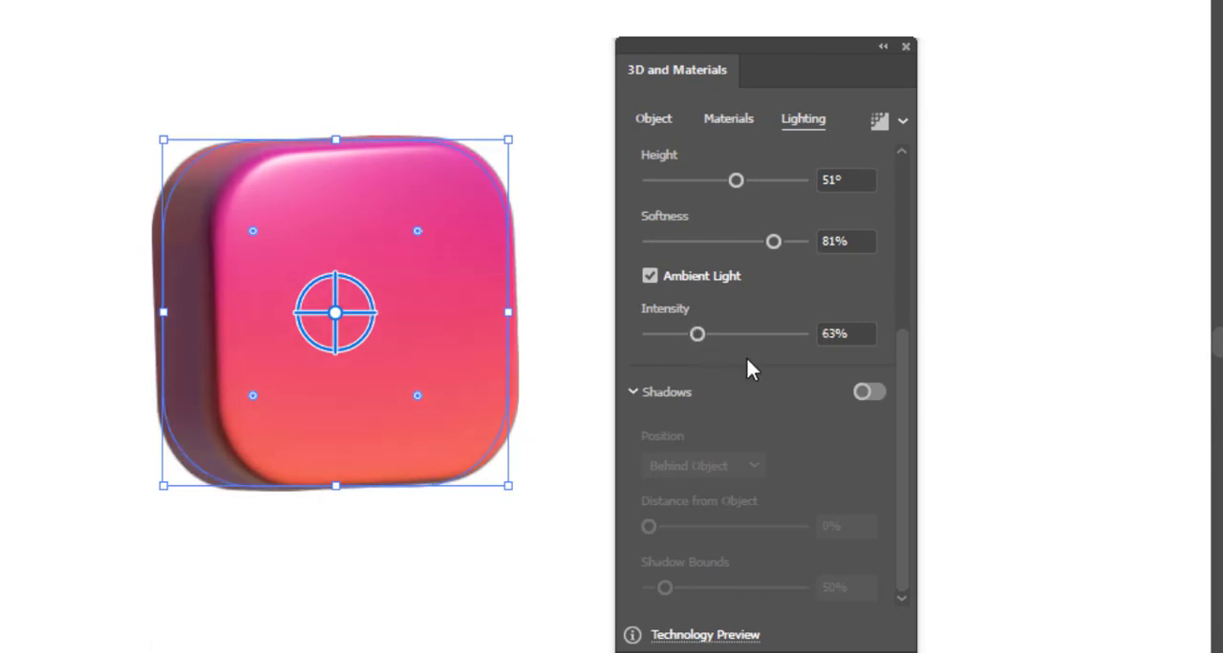
Add a shadow behind the square with a distance of 15% and shadow bounds of 400%.
left_click(865, 396)
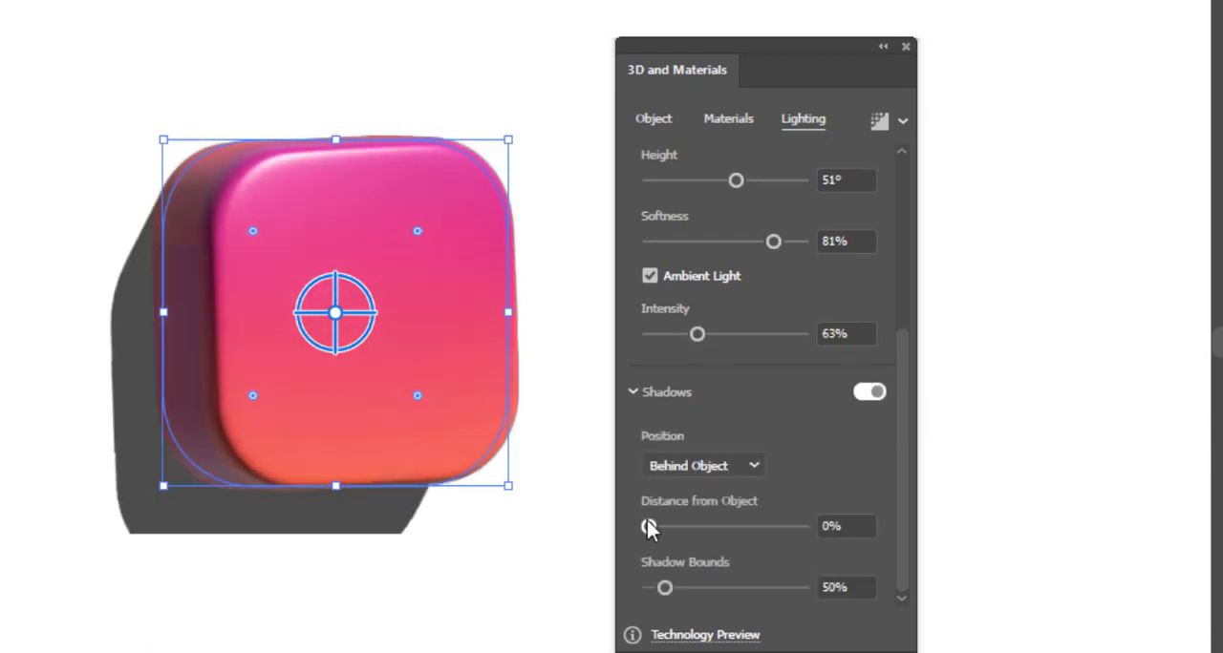
mouse_move(647, 527)
left_mouse_down()
mouse_move(683, 526)
mouse_move(661, 524)
left_mouse_up()
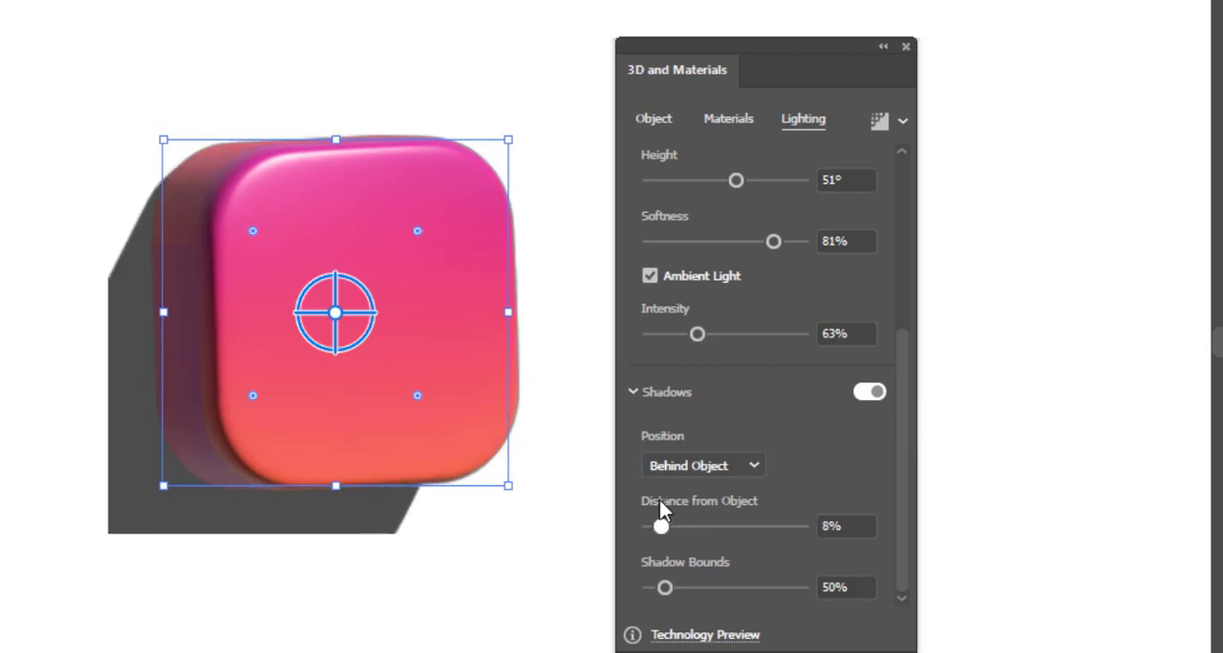
left_click_drag(665, 587, 840, 597)
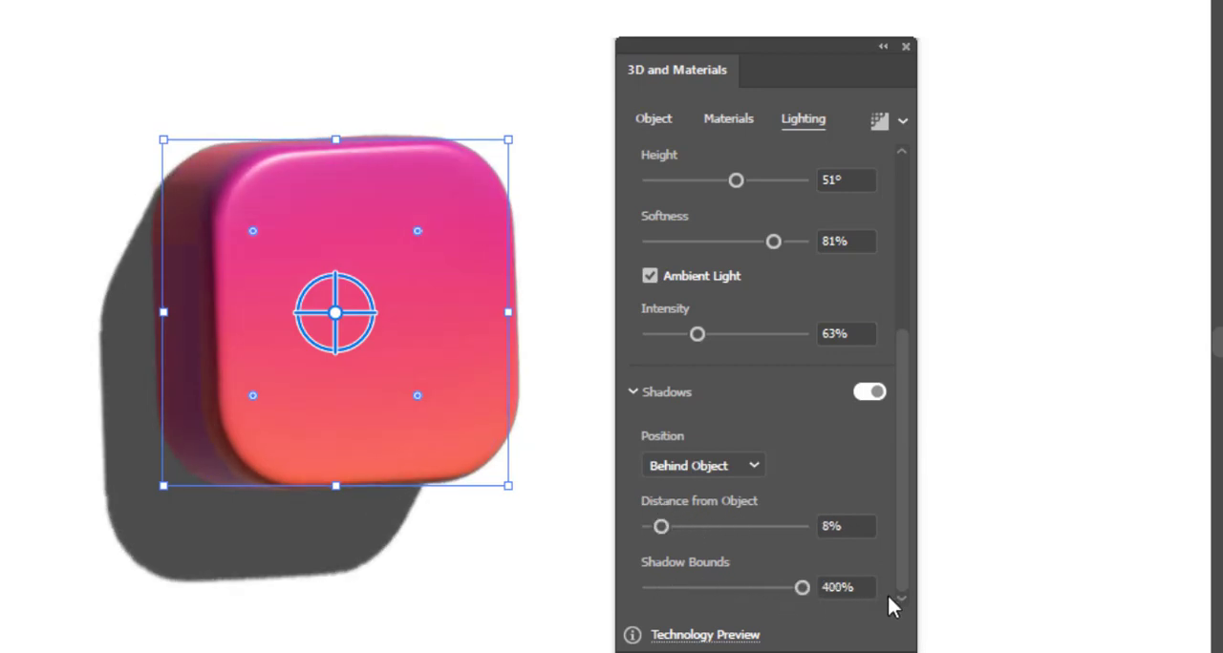
left_click_drag(661, 527, 692, 527)
left_click_drag(652, 516, 669, 517)
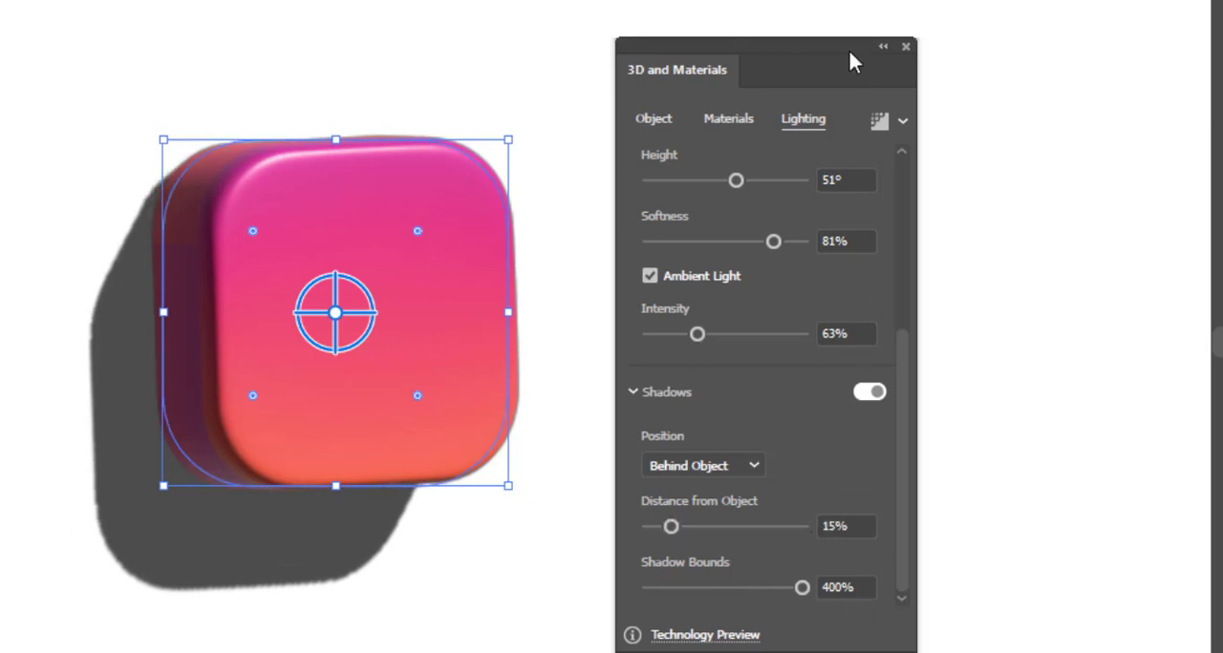
Deselect the square and move the white ring from beside the colour swatches onto the square's front face.
left_click_drag(849, 53, 1126, 52)
left_click(592, 272)
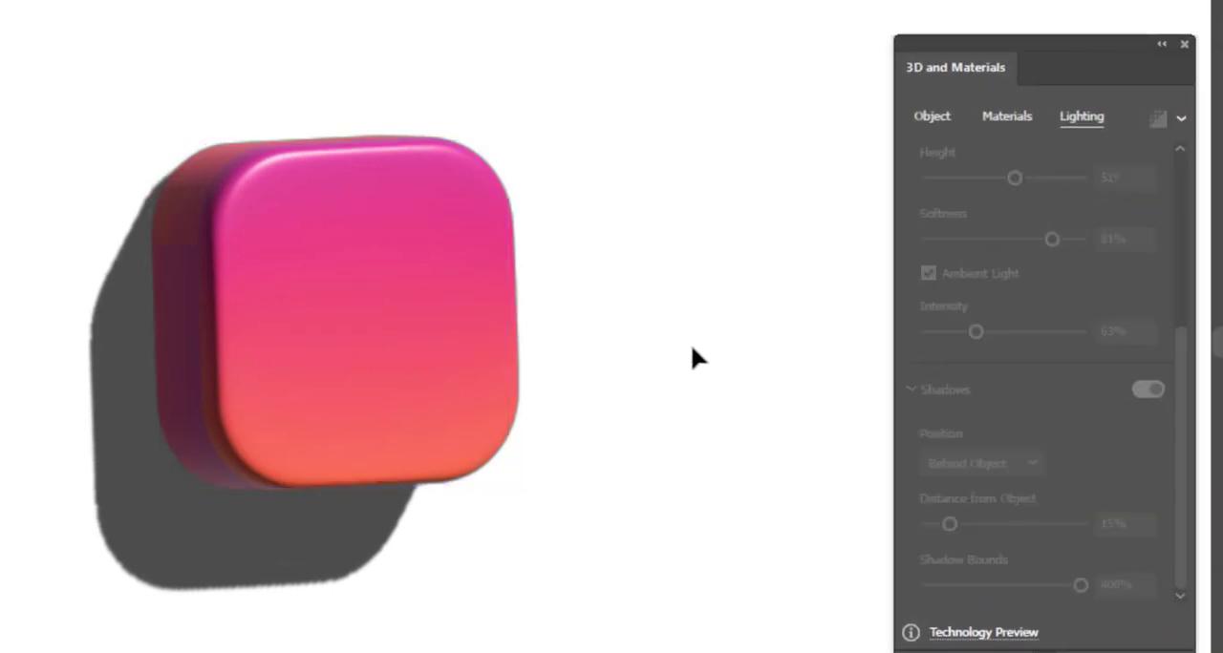
left_click_drag(690, 349, 491, 333)
left_click_drag(727, 277, 621, 271)
left_click_drag(627, 224, 491, 412)
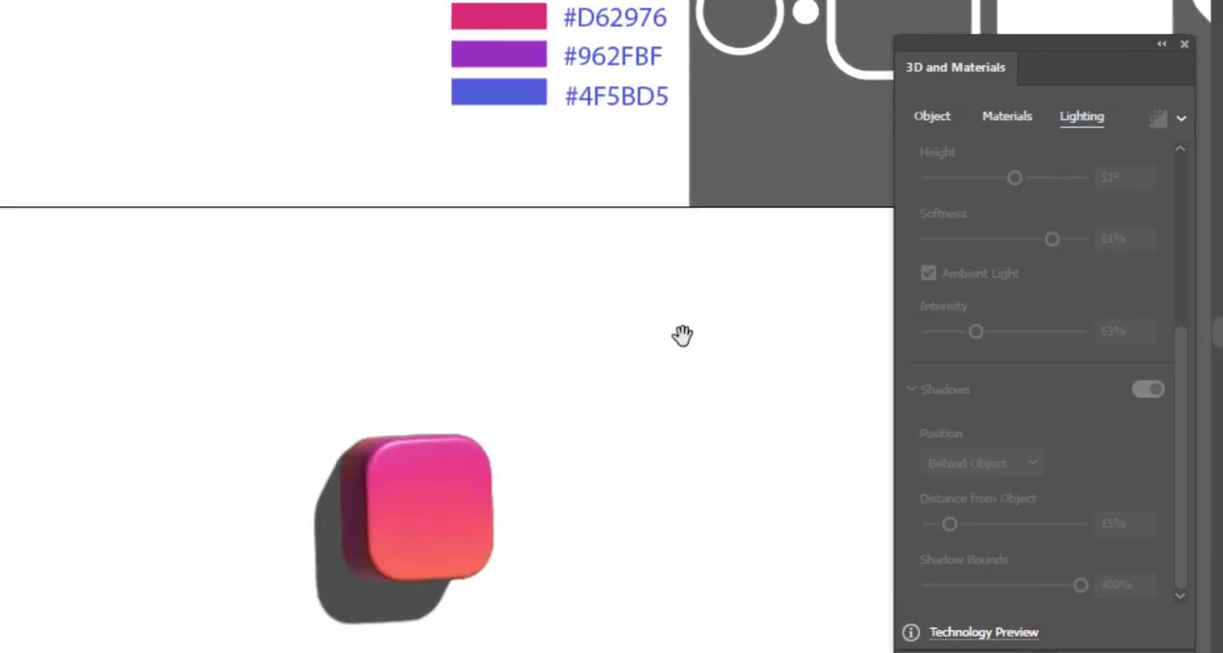
left_click_drag(682, 335, 622, 331)
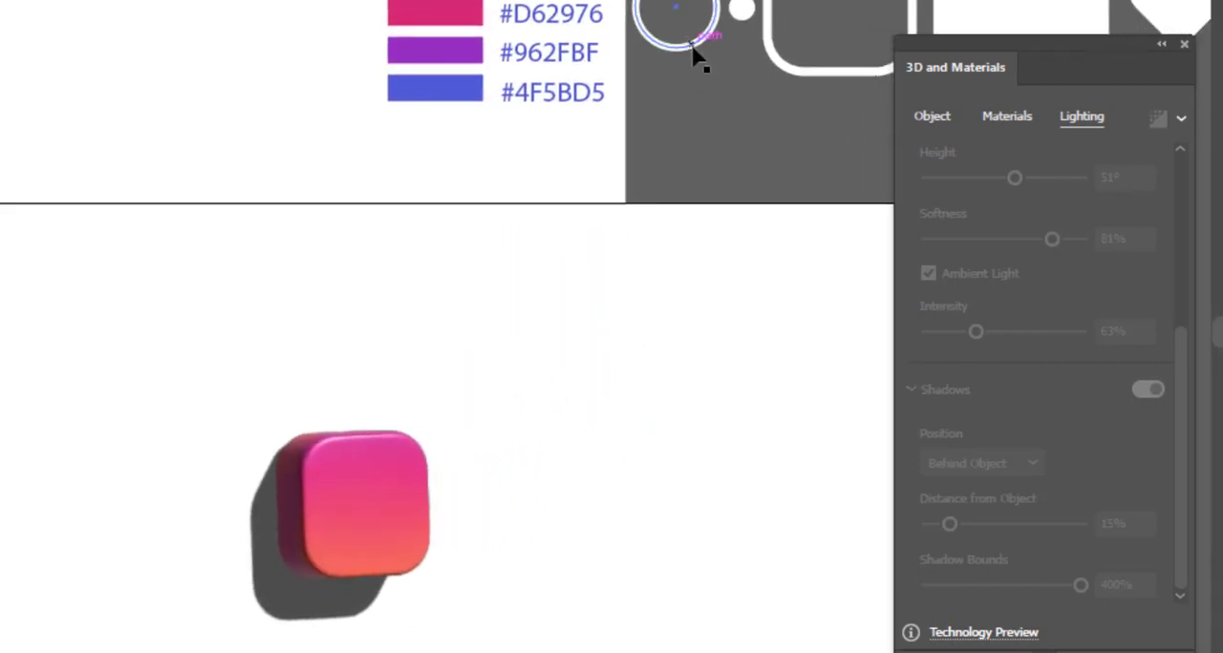
left_click_drag(750, 160, 464, 251)
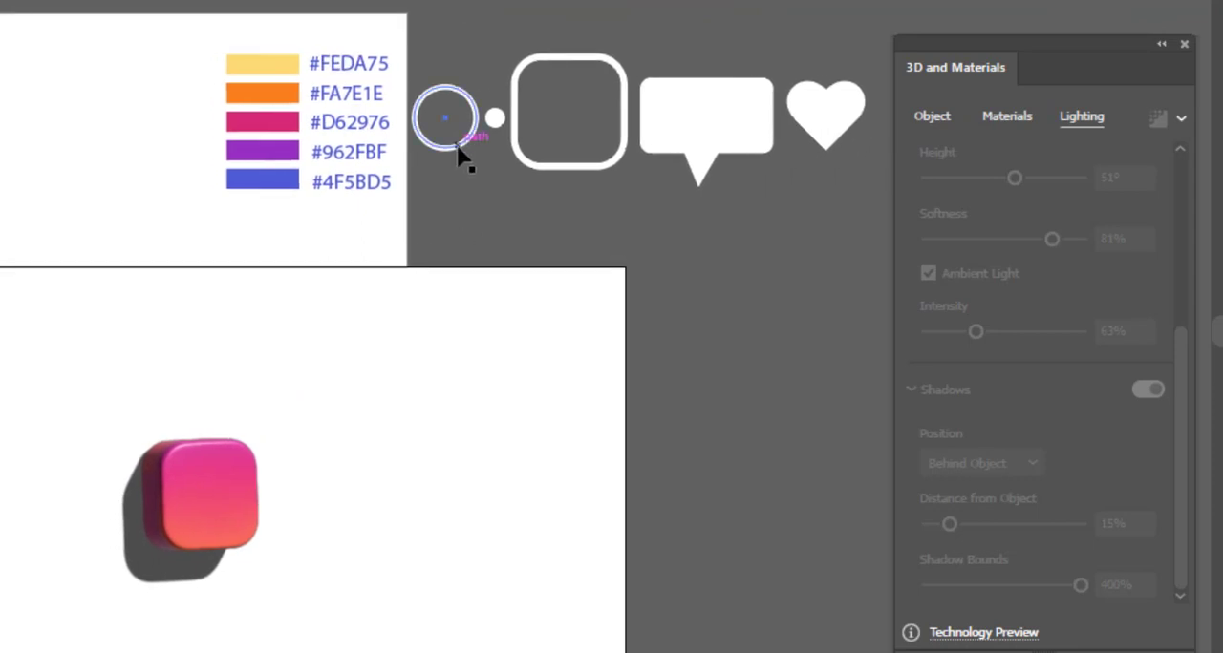
left_click_drag(459, 153, 232, 537)
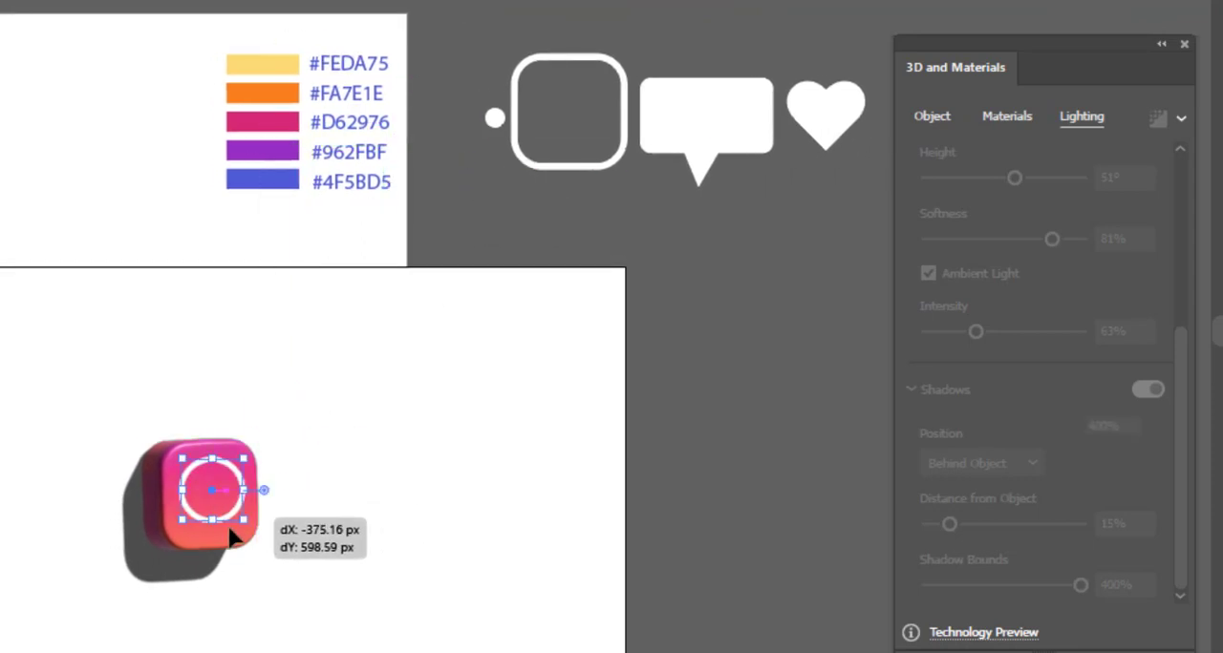
Scale the ring down to about 57 px wide and position it near the middle of the square's face.
left_click_drag(168, 560, 749, 318)
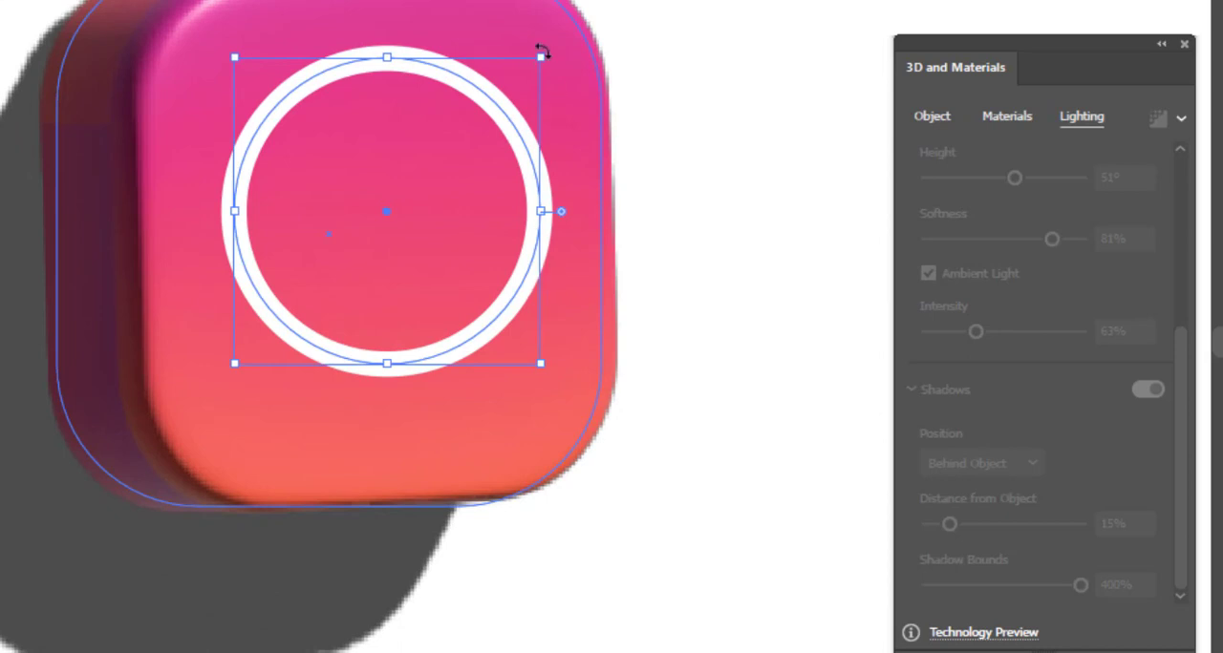
left_click_drag(543, 60, 412, 190)
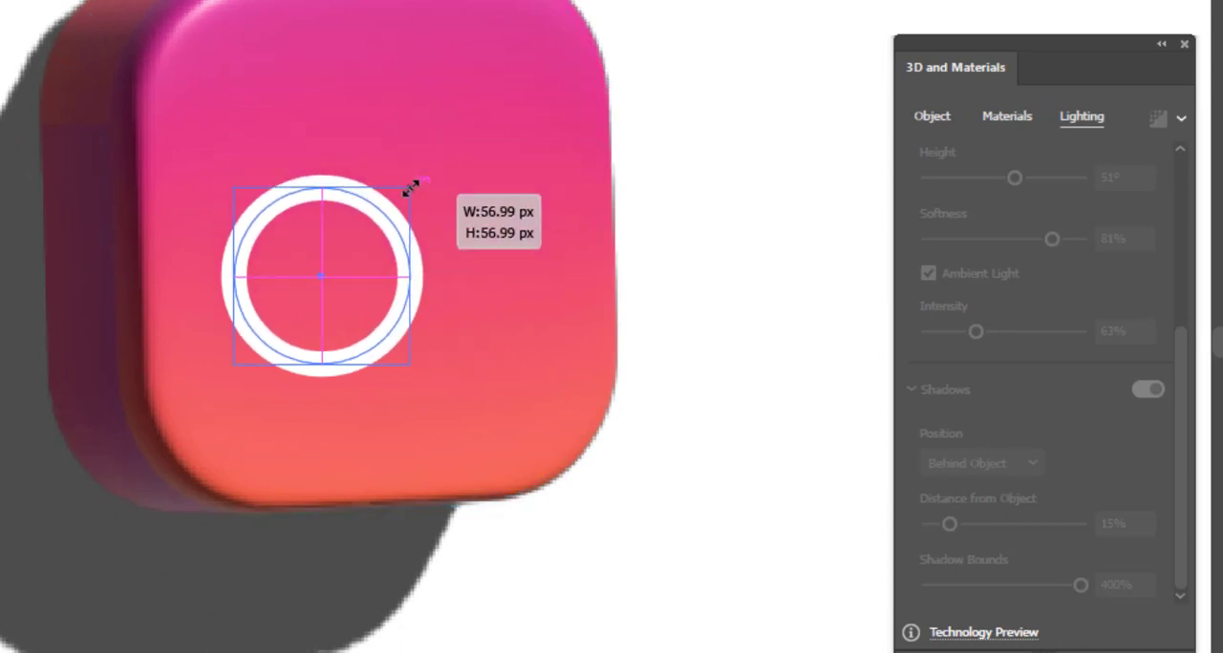
left_click_drag(401, 233, 437, 210)
left_click_drag(414, 273, 502, 230)
Inflate the ring and rotate it to -7° on X, -17° on Y and -21° on Z.
left_click(931, 116)
left_click(1141, 191)
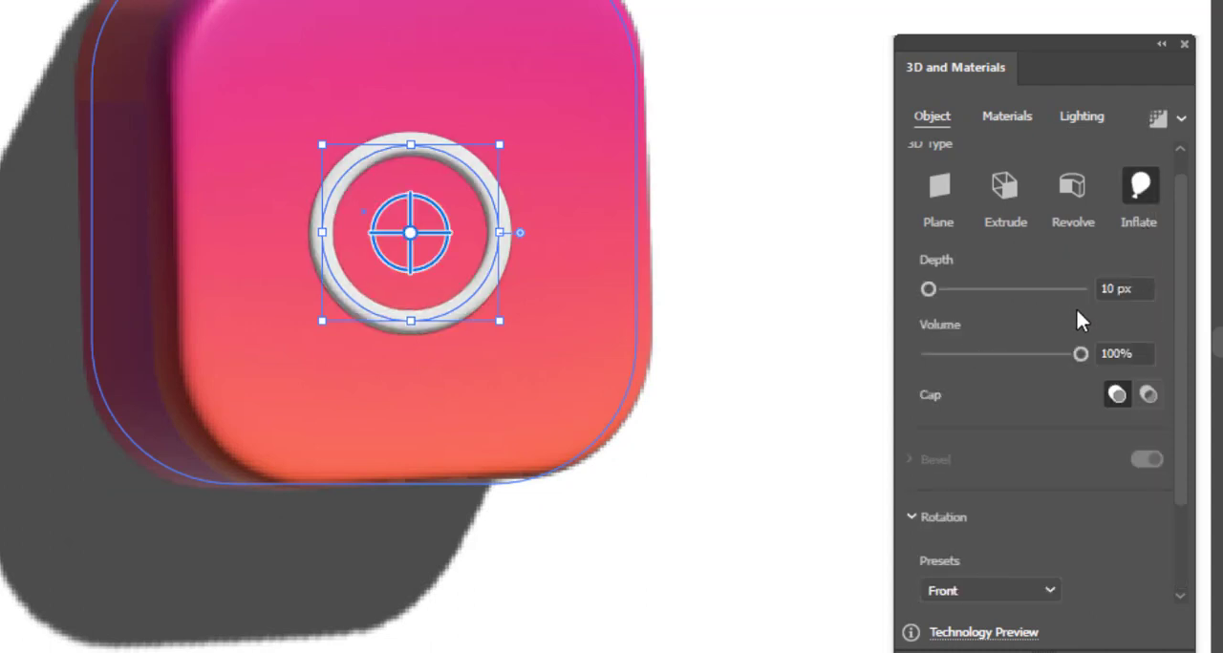
scroll(1189, 349, "down", 3)
left_click_drag(1015, 510, 1003, 547)
left_click_drag(1005, 592, 1003, 594)
Set the ring's depth to 8 px and volume to 15%, and nudge it into place on the face.
mouse_move(935, 171)
left_mouse_down()
mouse_move(952, 165)
mouse_move(929, 171)
left_mouse_up()
left_click(1118, 171)
left_click_drag(1080, 241, 994, 234)
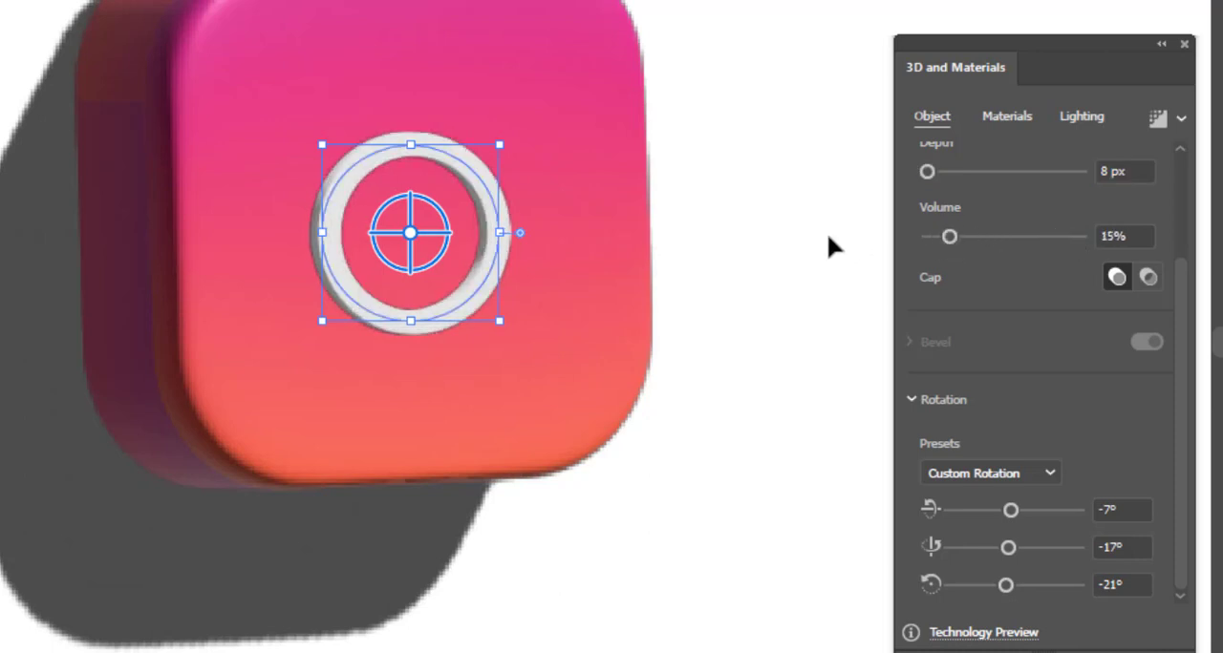
left_click_drag(490, 252, 485, 259)
Set the ring's light to intensity 98%, rotation 180° and height 56°, with ambient intensity 78%.
left_click(1011, 119)
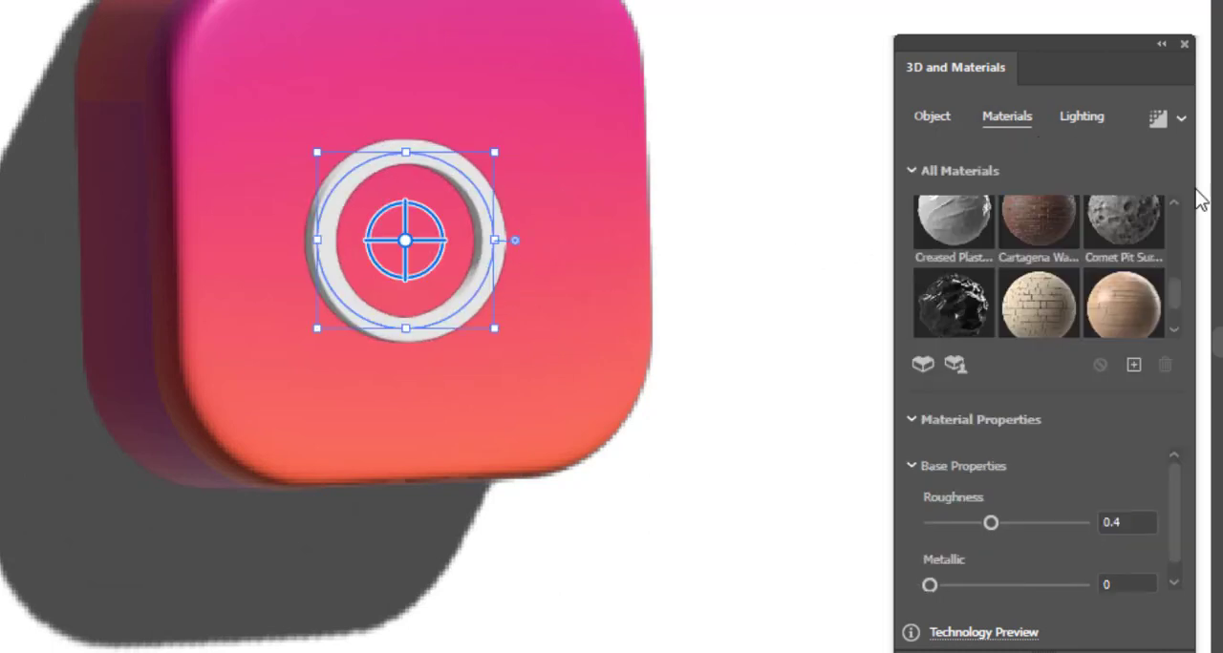
scroll(1006, 513, "down", 1)
left_click(1081, 116)
left_click_drag(977, 354, 1001, 355)
mouse_move(1065, 415)
left_mouse_down()
mouse_move(1040, 414)
mouse_move(1081, 414)
left_mouse_up()
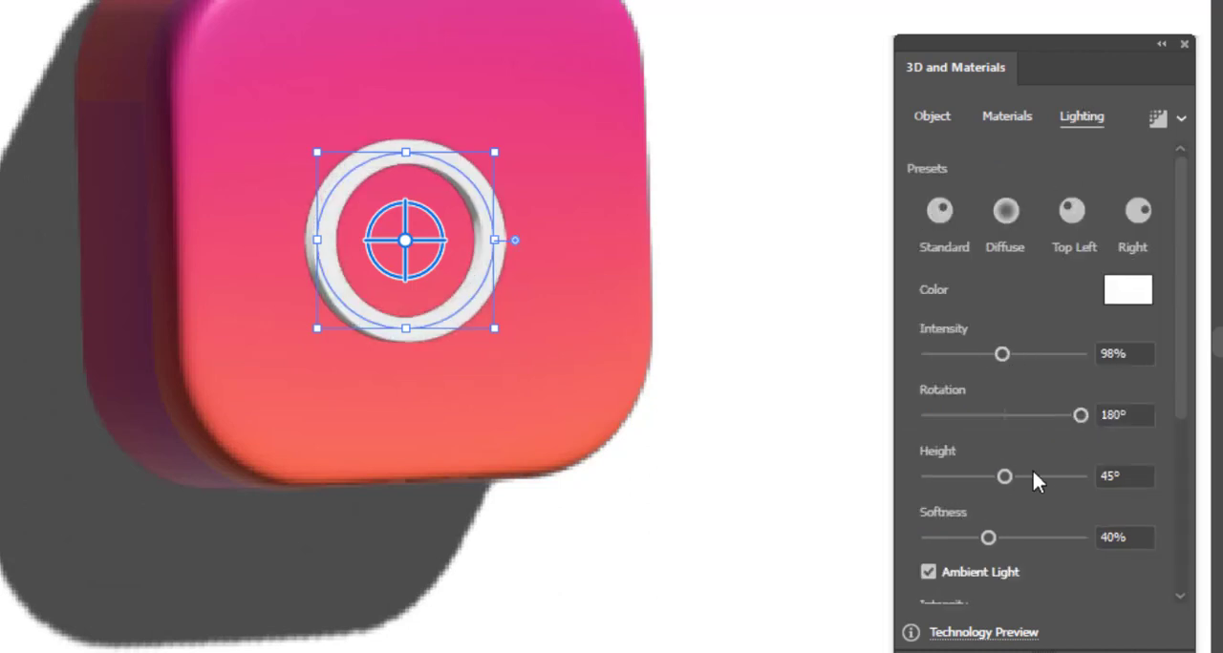
mouse_move(1004, 475)
left_mouse_down()
mouse_move(1023, 476)
mouse_move(996, 491)
left_mouse_up()
scroll(1051, 478, "down", 3)
Try a shadow behind the ring with 0% distance and 400% bounds, and switch it off again.
left_click(1149, 549)
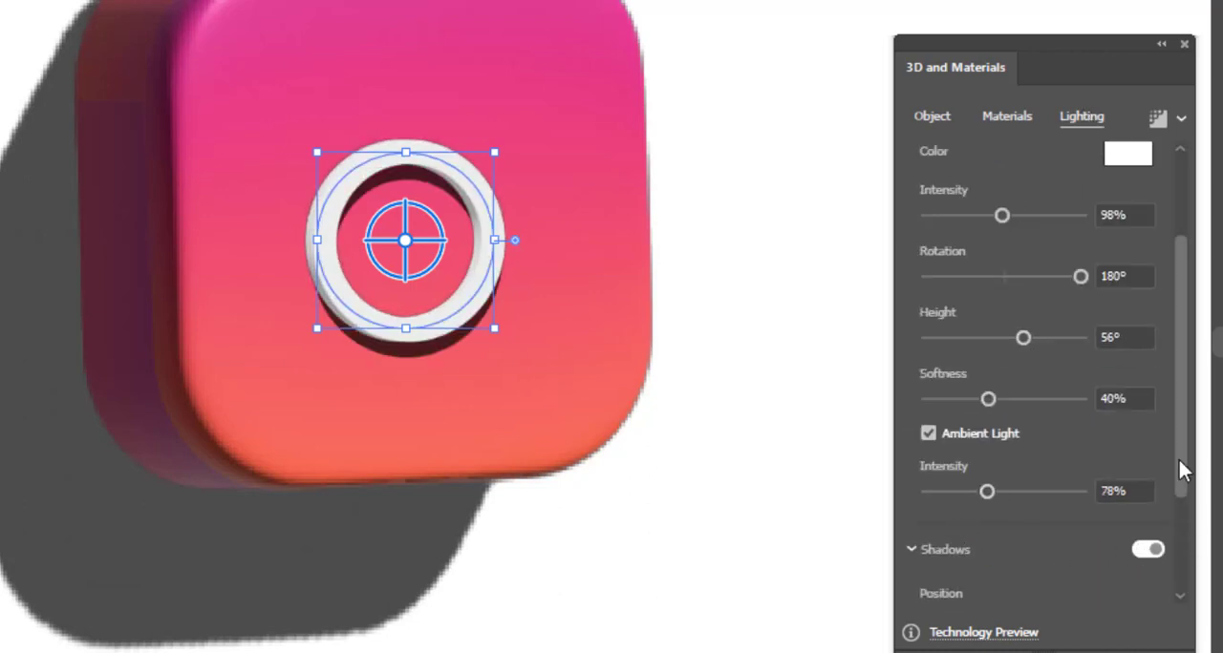
left_click_drag(1180, 460, 1179, 562)
left_click_drag(942, 586, 919, 588)
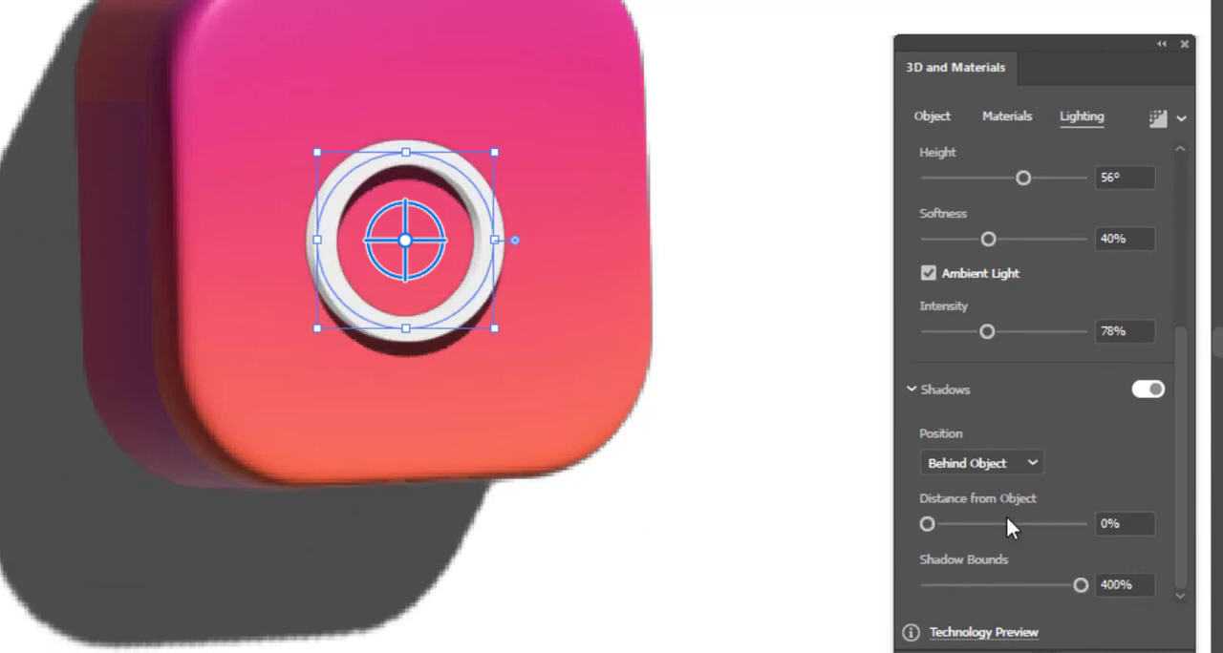
left_click(1147, 389)
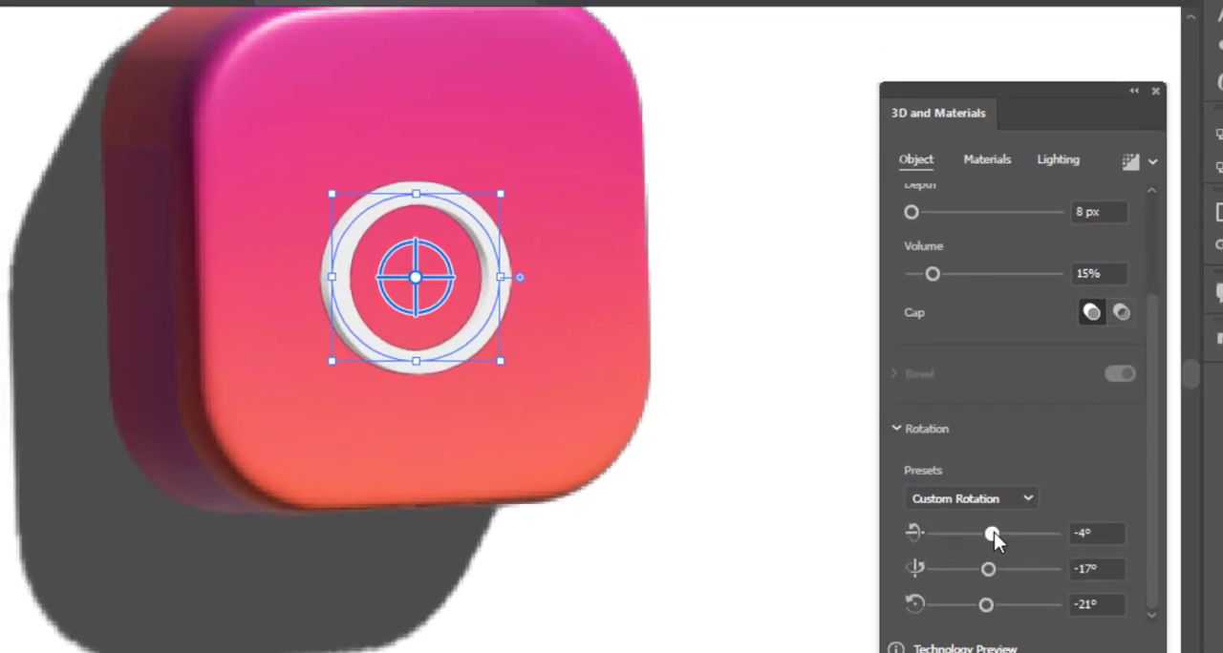
Set the inflated ring's depth to 14 px.
left_click_drag(994, 539, 990, 547)
scroll(1146, 363, "up", 3)
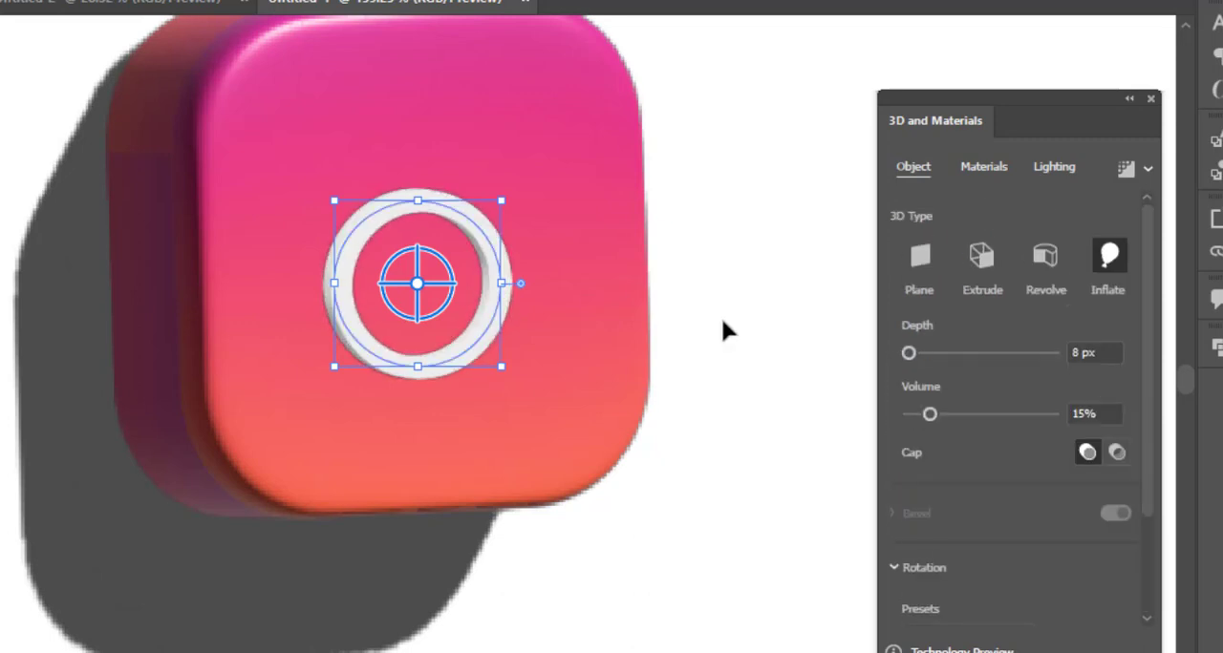
scroll(726, 325, "down", 2)
left_click_drag(908, 355, 910, 357)
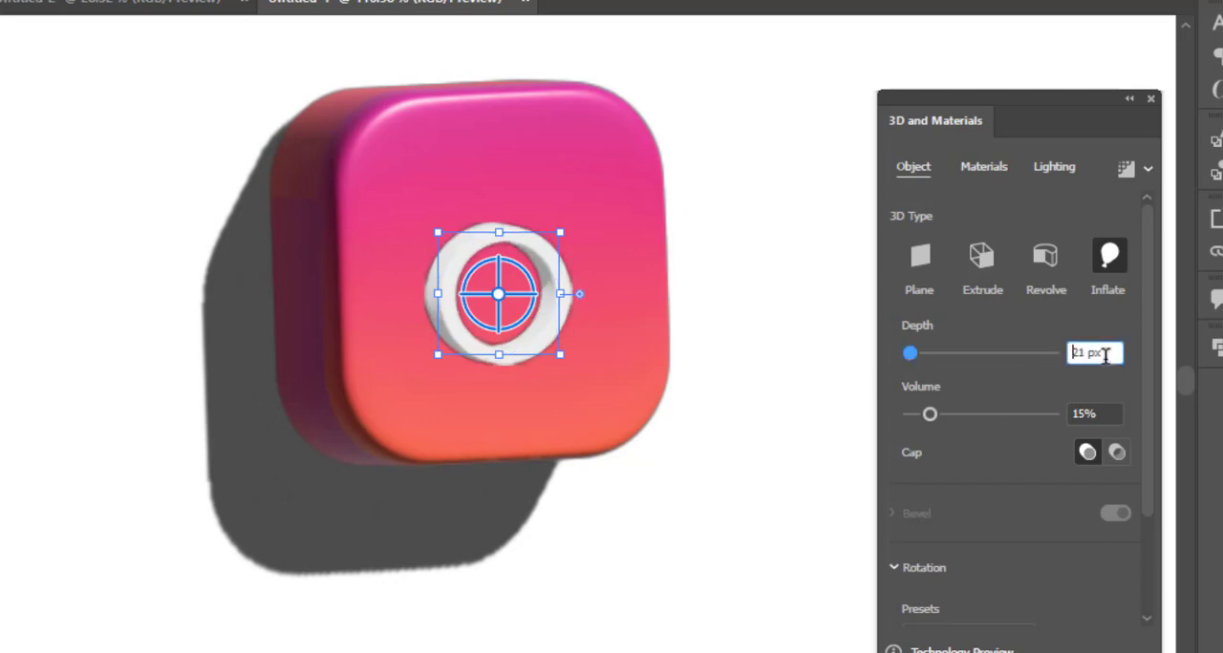
left_click(770, 358)
Move the small white dot onto the square's front face, above and right of the ring.
left_click_drag(770, 358, 523, 460)
left_click_drag(679, 329, 525, 330)
left_click_drag(525, 330, 420, 516)
left_click_drag(763, 122, 544, 556)
Inflate the dot with a volume of 20% and rotate it to 0° on X, -24° on Y and -21° on Z.
left_click(1108, 257)
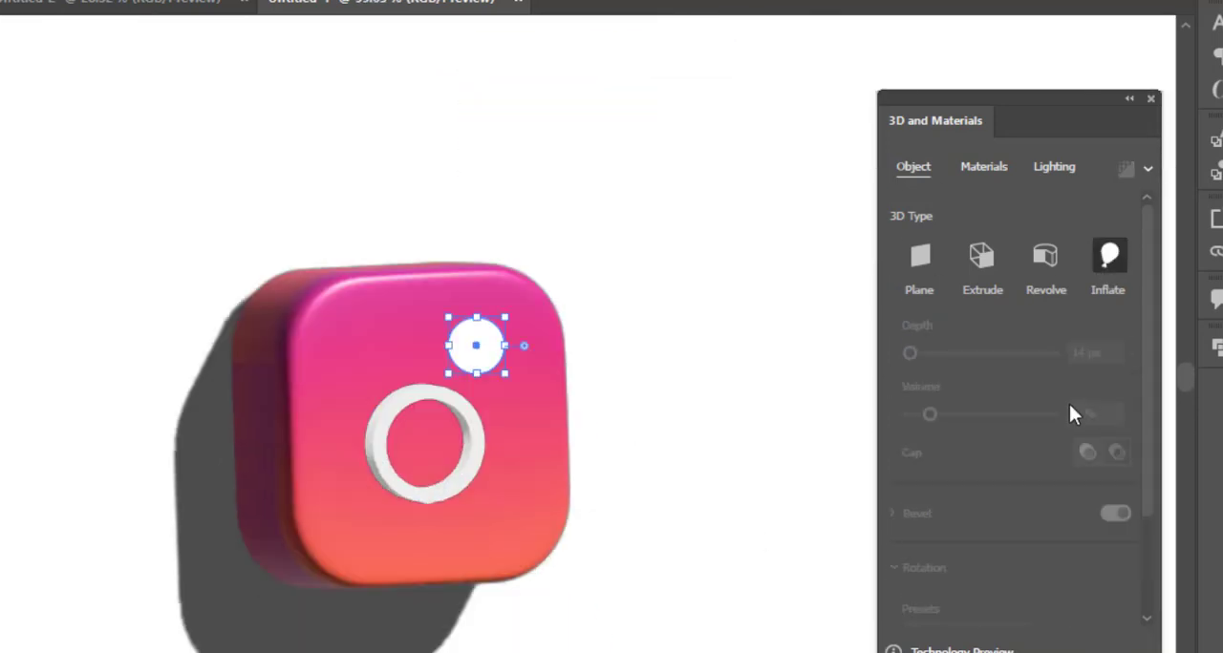
left_click_drag(1051, 415, 1038, 419)
scroll(914, 353, "down", 3)
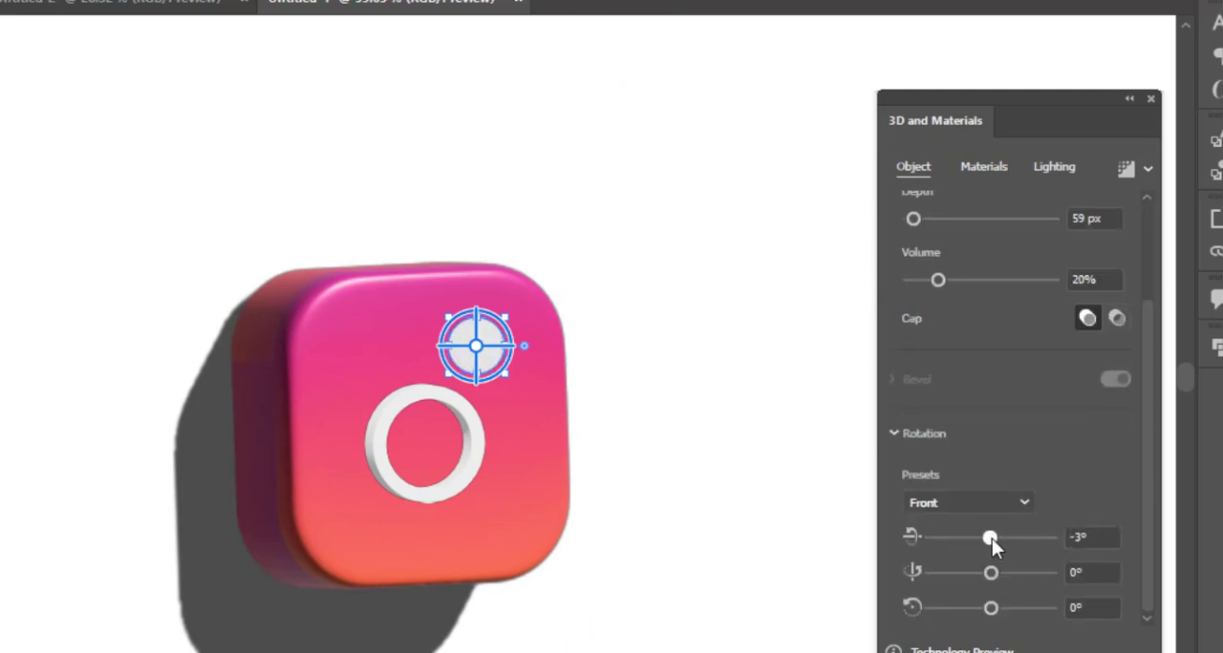
scroll(638, 473, "up", 4)
left_click_drag(990, 572, 984, 573)
left_click_drag(992, 609, 985, 617)
left_click_drag(983, 574, 980, 575)
left_click_drag(991, 539, 984, 539)
Set the dot's depth to 15 px, shrink it and position it just above and right of the ring.
left_click_drag(913, 220, 910, 220)
left_click(1086, 220)
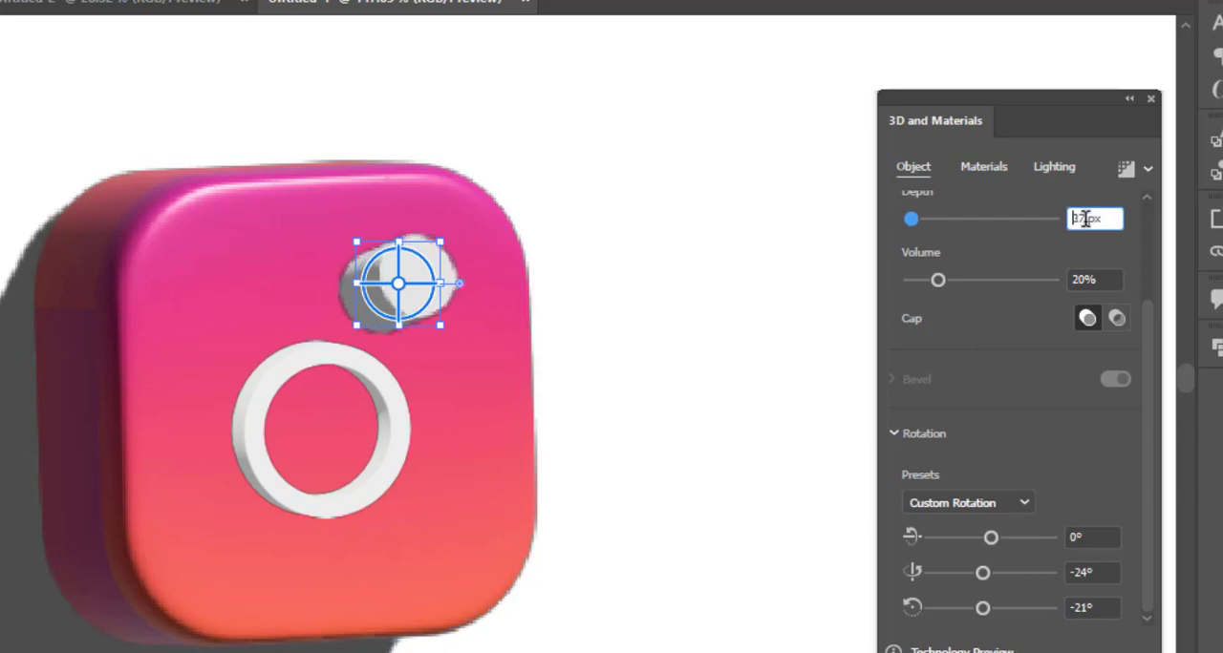
key("Down")
key("Down")
left_click_drag(387, 305, 384, 322)
left_click_drag(438, 258, 406, 290)
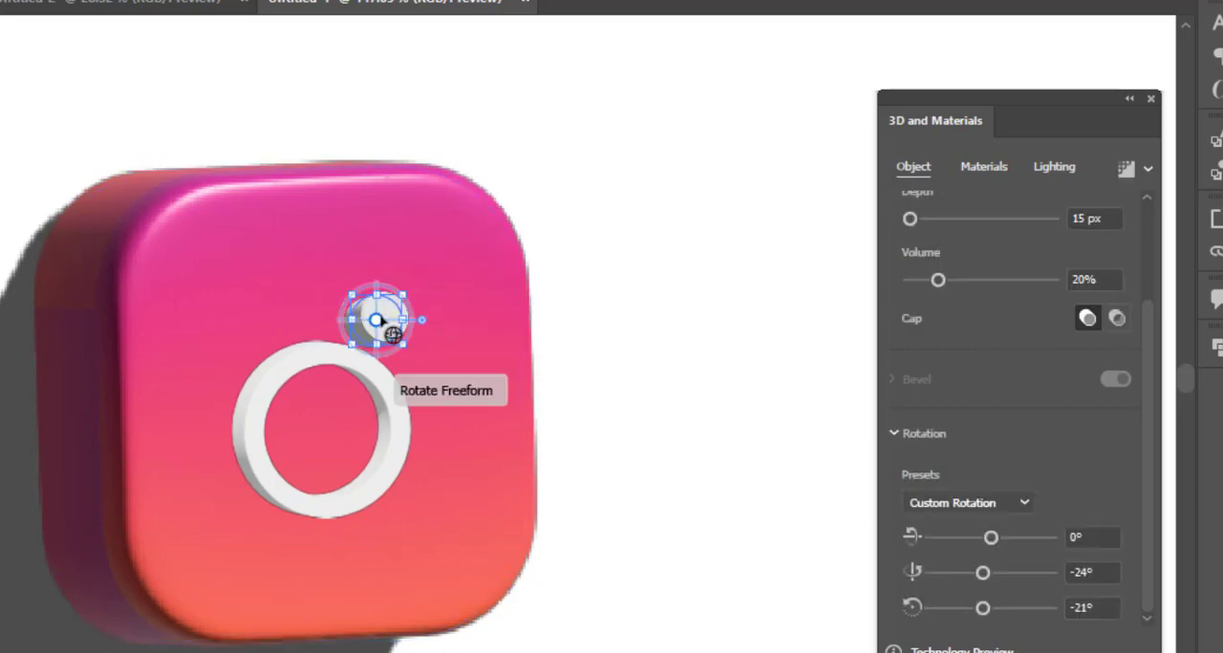
left_click_drag(389, 333, 398, 333)
Reduce the dot's depth and volume slightly.
left_click(1109, 216)
key("Down")
key("Down")
left_click_drag(938, 280, 920, 279)
Move the white rounded-square outline onto the front face of the 3D square.
scroll(681, 311, "down", 5)
left_click_drag(679, 308, 558, 401)
left_click_drag(815, 96, 414, 533)
left_click_drag(483, 431, 479, 425)
Resize and reposition the rounded-square outline so that it frames the ring and dot evenly on the face.
scroll(486, 496, "up", 5)
left_click_drag(451, 207, 418, 239)
left_click_drag(436, 325, 432, 295)
key("ctrl+z")
left_click_drag(331, 306, 354, 282)
left_click_drag(429, 394, 421, 387)
left_click_drag(421, 199, 411, 208)
left_click_drag(408, 295, 419, 295)
left_click_drag(352, 278, 342, 283)
Inflate the rounded-square outline with a volume of 78%.
left_click(1108, 234)
left_click_drag(1052, 392, 1021, 392)
scroll(552, 441, "up", 2)
scroll(1051, 502, "down", 3)
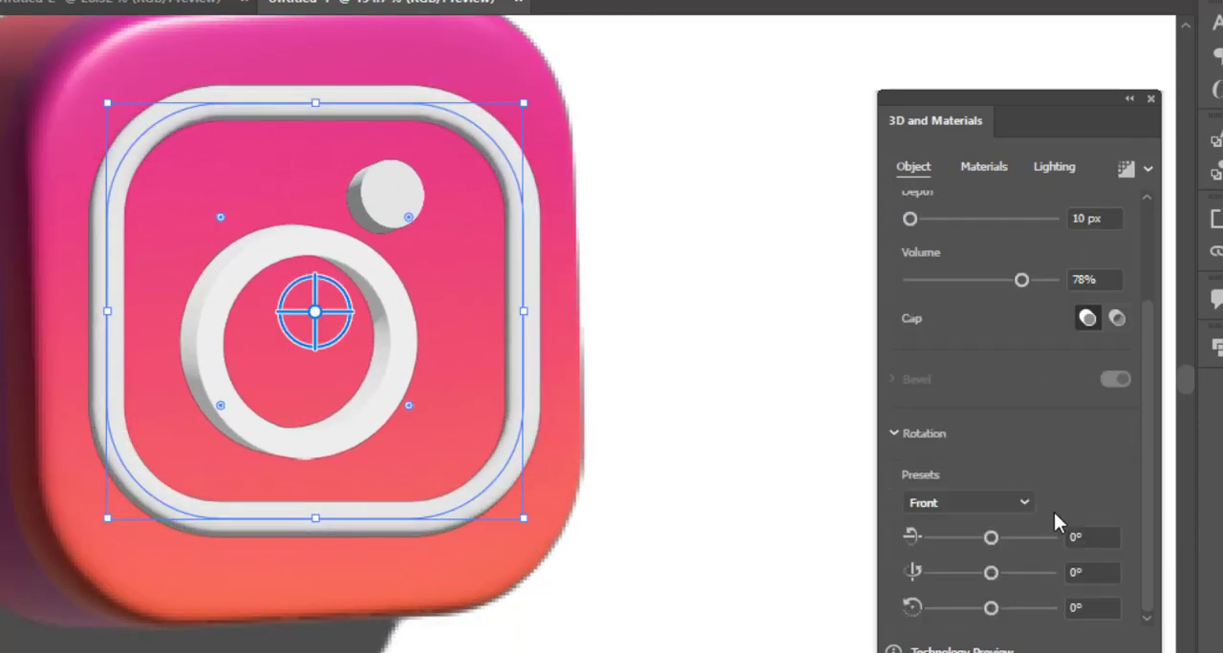
Rotate the inflated outline to -3° on X, -8° on Y and -3° on Z to match the square's face.
left_click_drag(990, 538, 985, 574)
left_click_drag(990, 609, 988, 608)
double_click(1091, 609)
type("0")
left_click(1093, 573)
scroll(1094, 573, "up", 7)
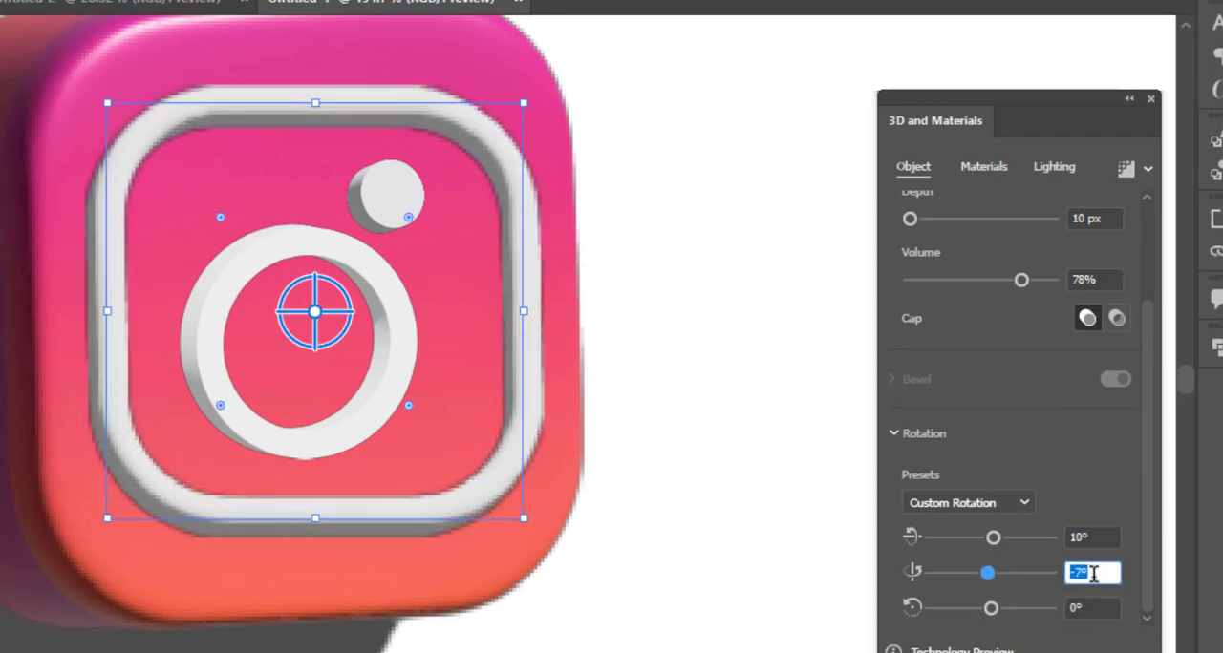
left_click_drag(994, 539, 991, 539)
left_click(1084, 539)
scroll(1084, 539, "down", 3)
left_click(1107, 608)
scroll(1107, 609, "down", 3)
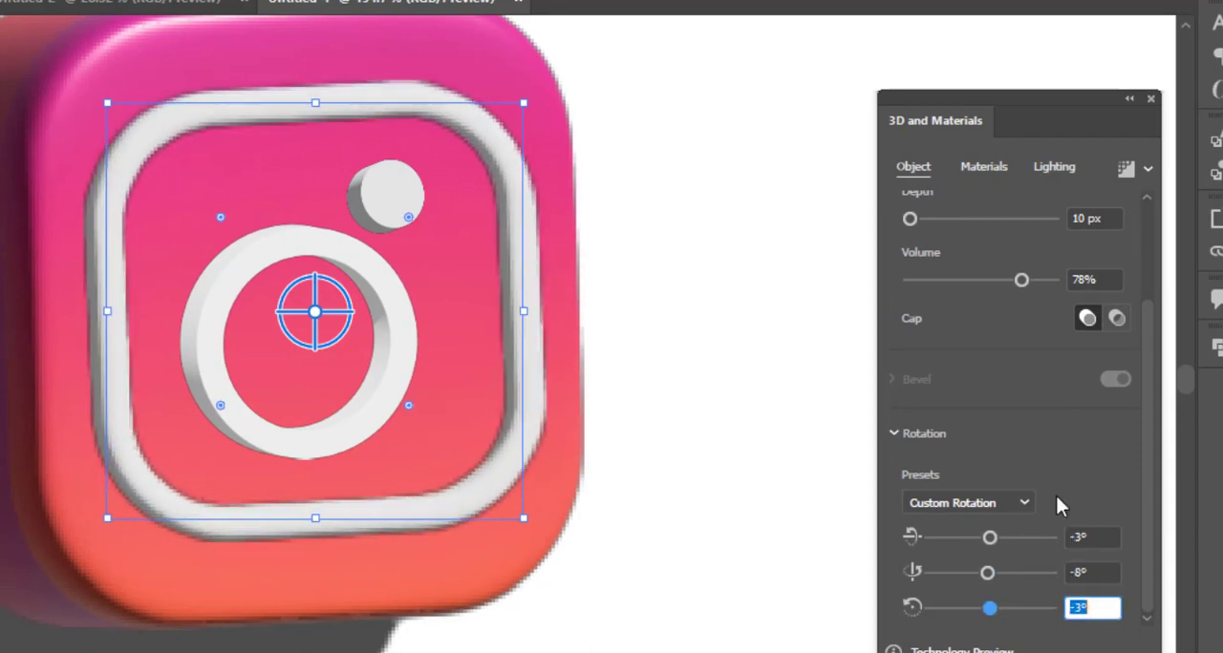
Increase the outline's depth slightly and lower its volume for a flatter front.
left_click(1094, 219)
scroll(1095, 219, "up", 4)
scroll(1094, 219, "up", 1)
left_click(1098, 279)
scroll(1098, 280, "up", 8)
left_click(583, 285)
left_click(531, 287)
Raise the outline's light intensity and set its light height to 77°.
left_click(1054, 168)
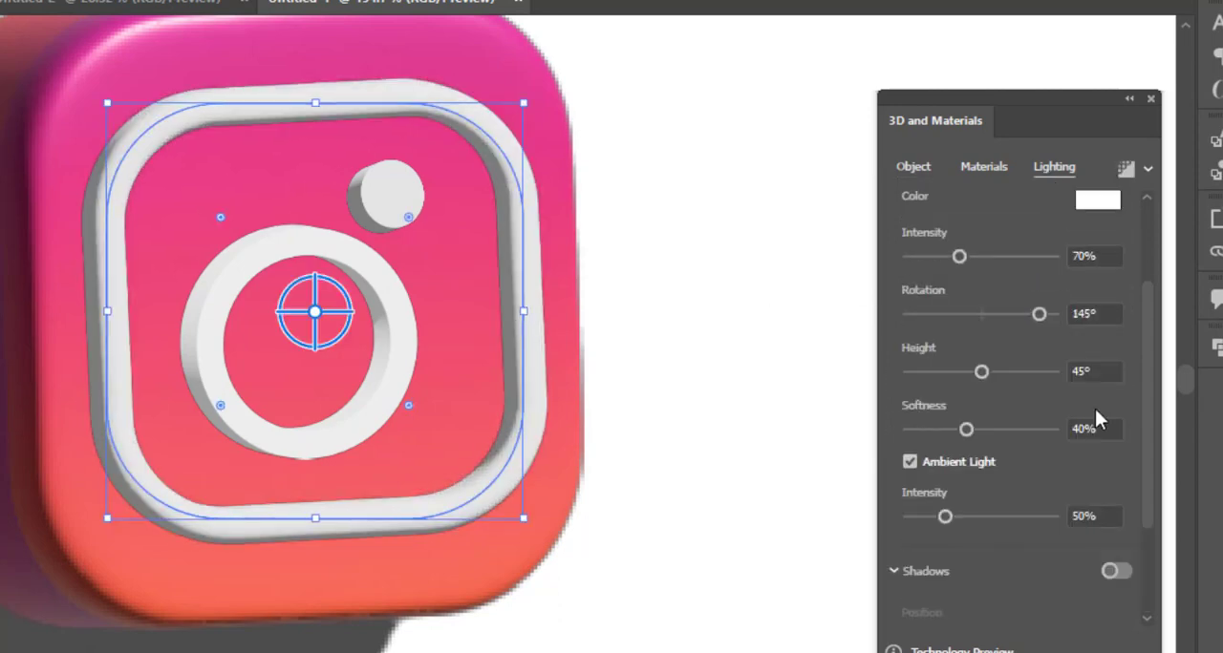
left_click_drag(958, 256, 1007, 257)
left_click_drag(981, 371, 1034, 373)
Add a shadow behind the rounded-square outline with shadow bounds of 10%.
left_click_drag(1148, 525, 1149, 611)
left_click(1116, 424)
left_click_drag(999, 609, 906, 609)
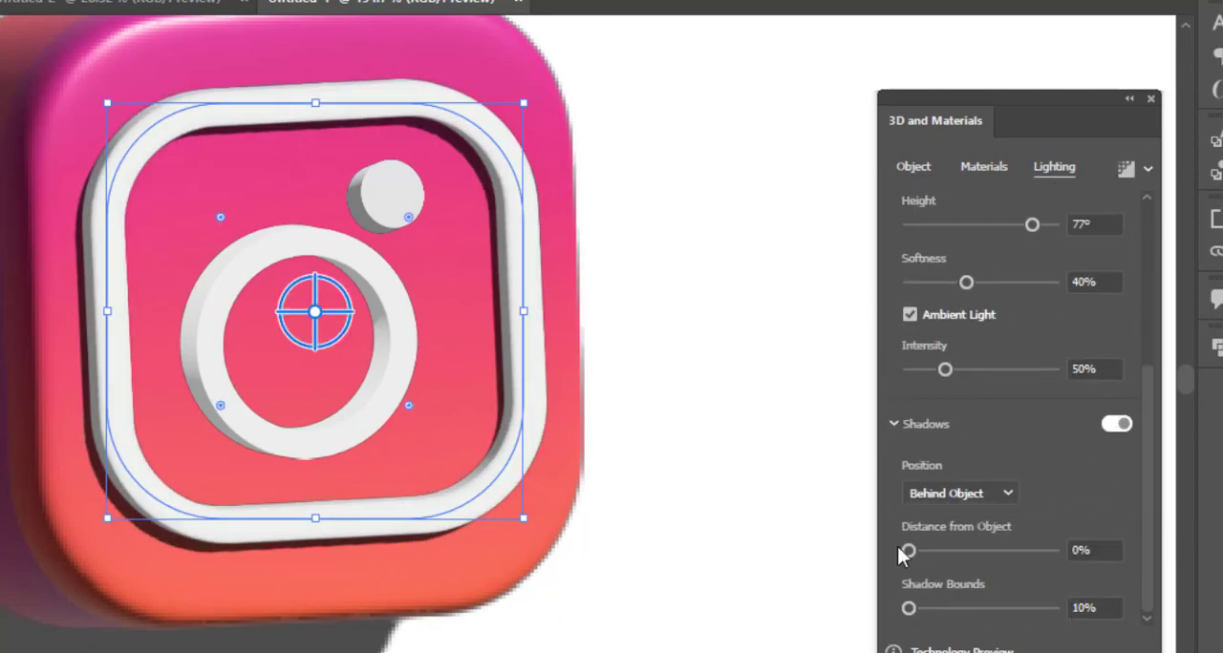
Select the ring and turn on its shadow behind the object with 0% distance and 115% bounds.
left_click(745, 372)
scroll(680, 352, "down", 3)
left_click(616, 368)
left_click(1115, 424)
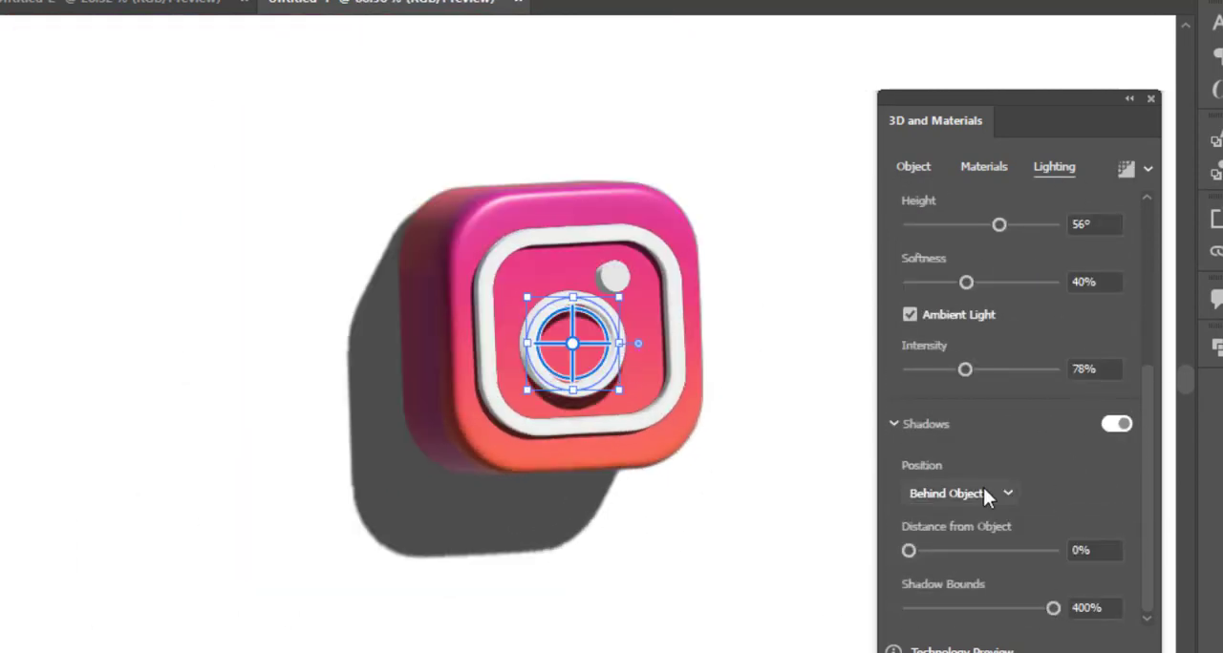
mouse_move(909, 551)
left_mouse_down()
mouse_move(965, 550)
mouse_move(908, 551)
left_mouse_up()
left_click_drag(1052, 609, 952, 608)
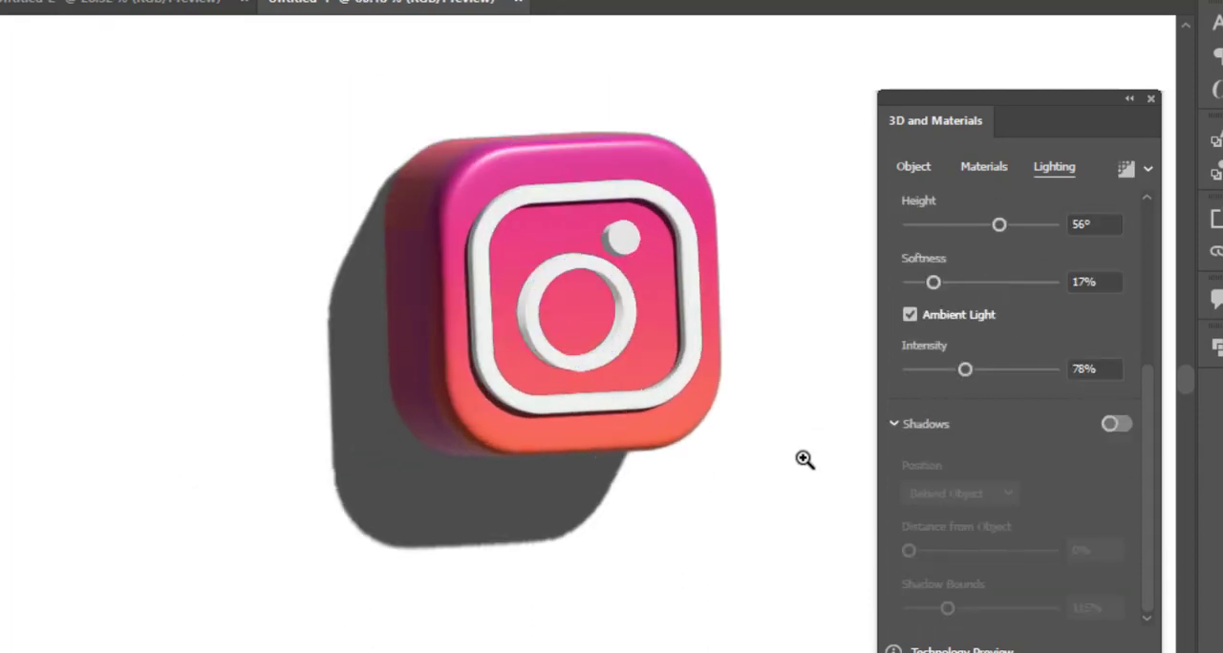
Move the white speech bubble onto the lower artboard beside the icon and fill it with orange-red.
left_click_drag(804, 461, 513, 488)
left_click_drag(803, 120, 448, 403)
double_click(2, 495)
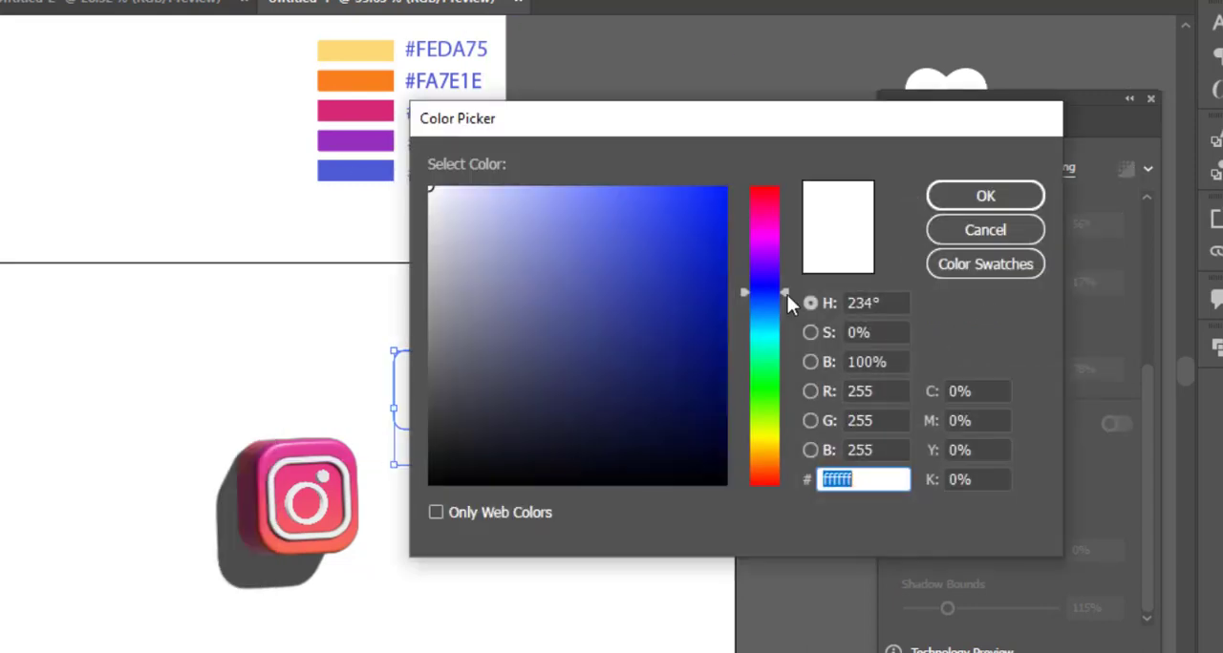
left_click_drag(787, 295, 789, 185)
left_click_drag(695, 229, 700, 240)
left_click(984, 198)
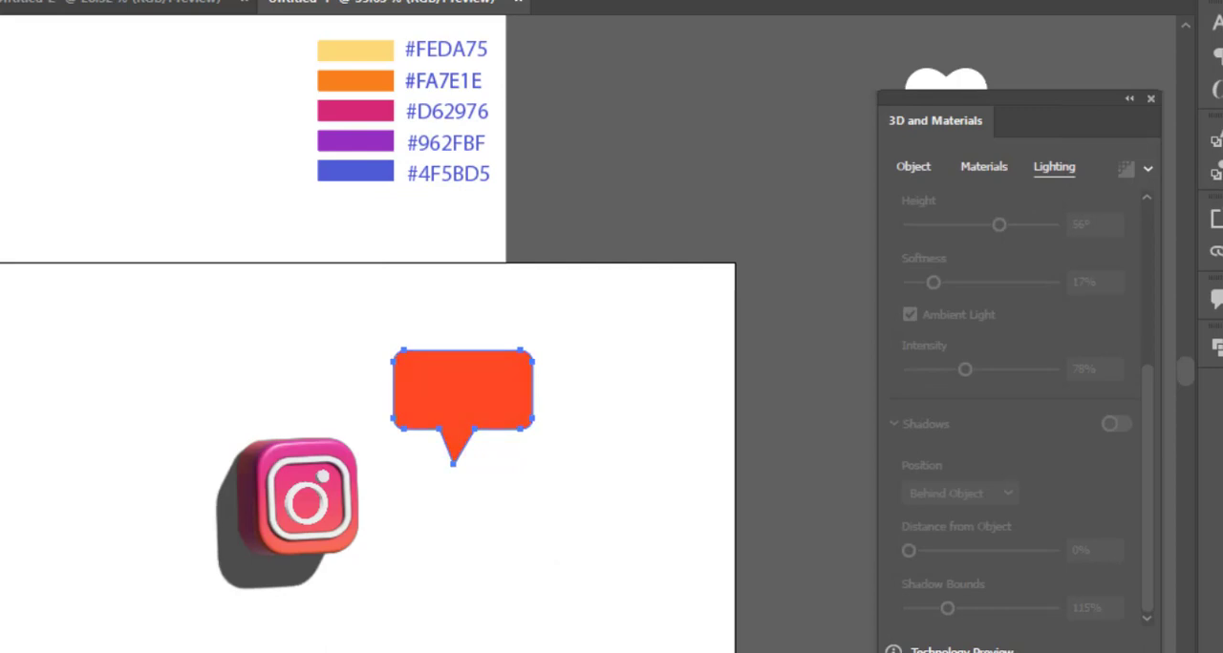
Try palette swatch colours on the speech bubble, ending with the #D62976 pink.
left_click(369, 114)
left_click(369, 89)
left_click(363, 116)
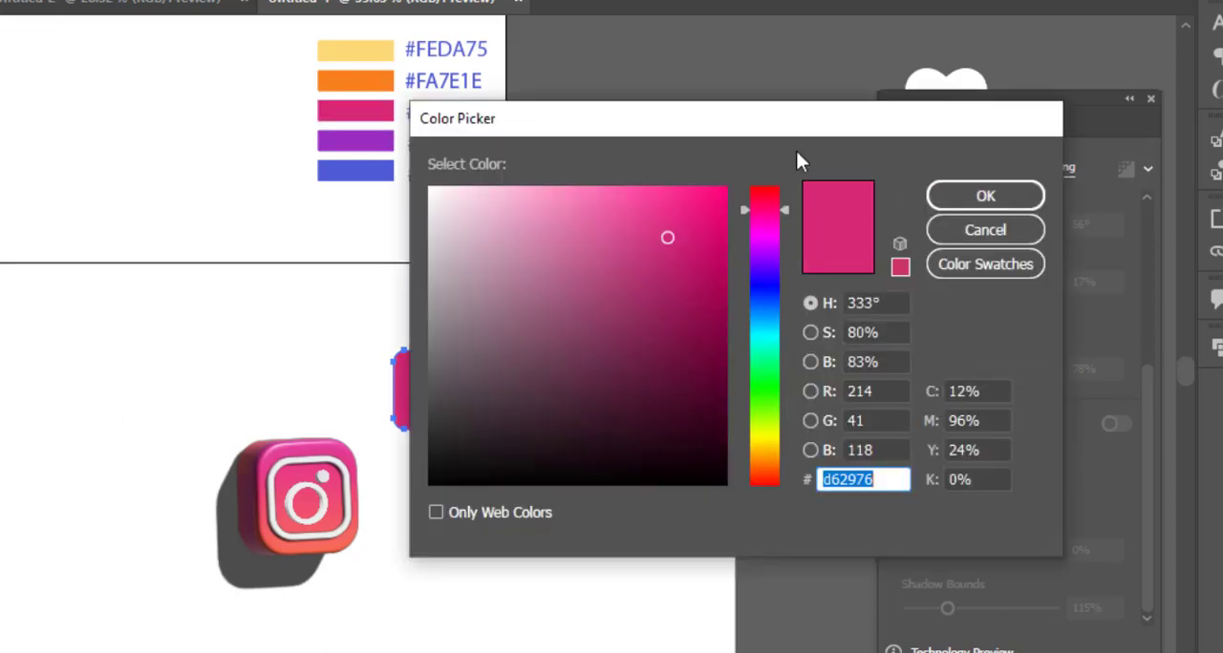
Fill the speech bubble with red #D82121.
left_click_drag(796, 114, 1041, 71)
mouse_move(1026, 163)
left_mouse_down()
mouse_move(1015, 426)
mouse_move(1026, 445)
left_mouse_up()
mouse_move(940, 163)
left_mouse_down()
mouse_move(888, 152)
mouse_move(926, 184)
left_mouse_up()
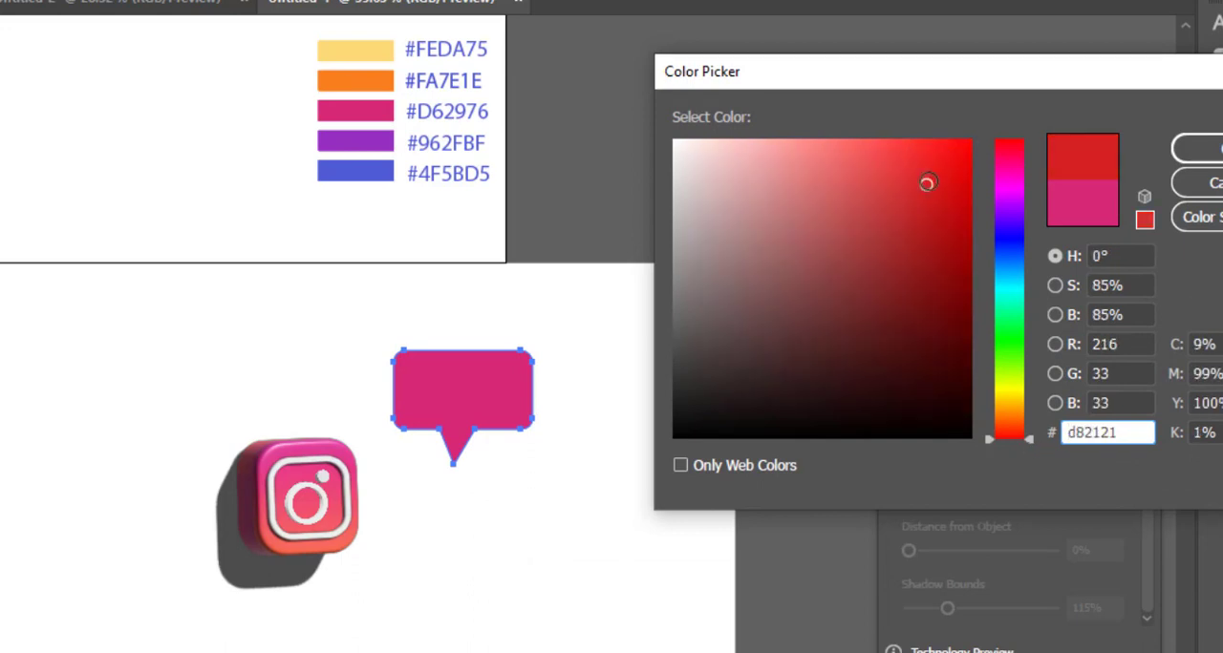
left_click(1211, 156)
Inflate the speech bubble with 44% volume and a reduced depth, and rotate it 7° on X, -19° on Y and 7° on Z.
left_click_drag(517, 401, 607, 425)
left_click_drag(607, 425, 655, 388)
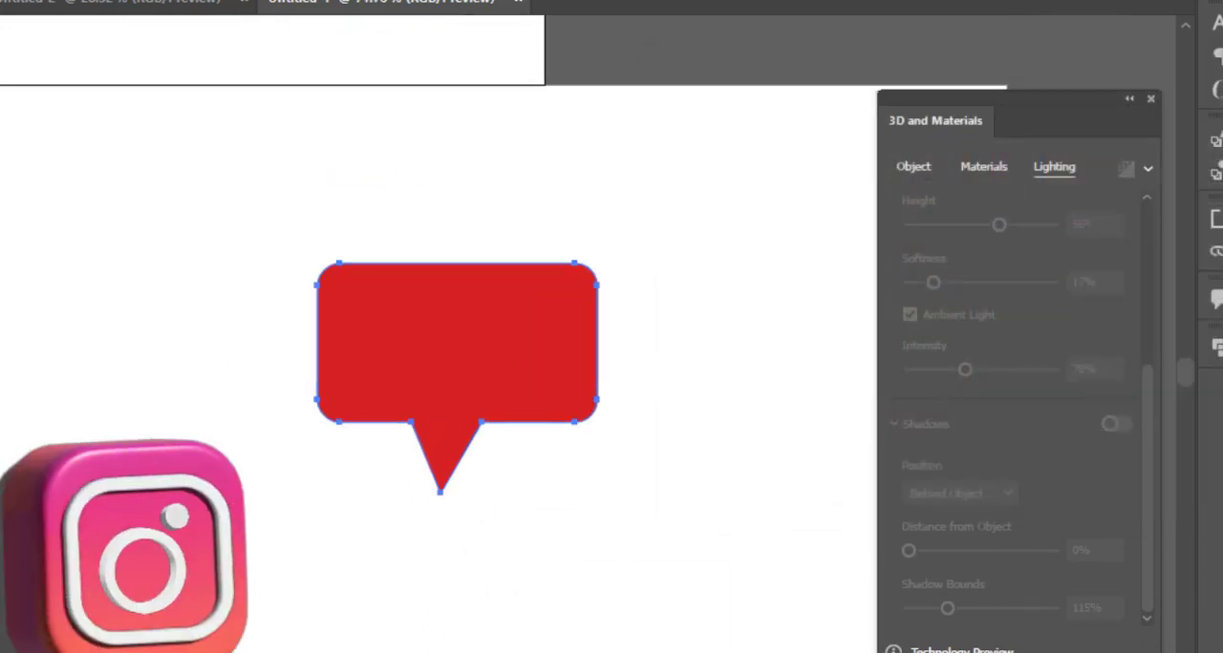
left_click_drag(594, 266, 404, 404)
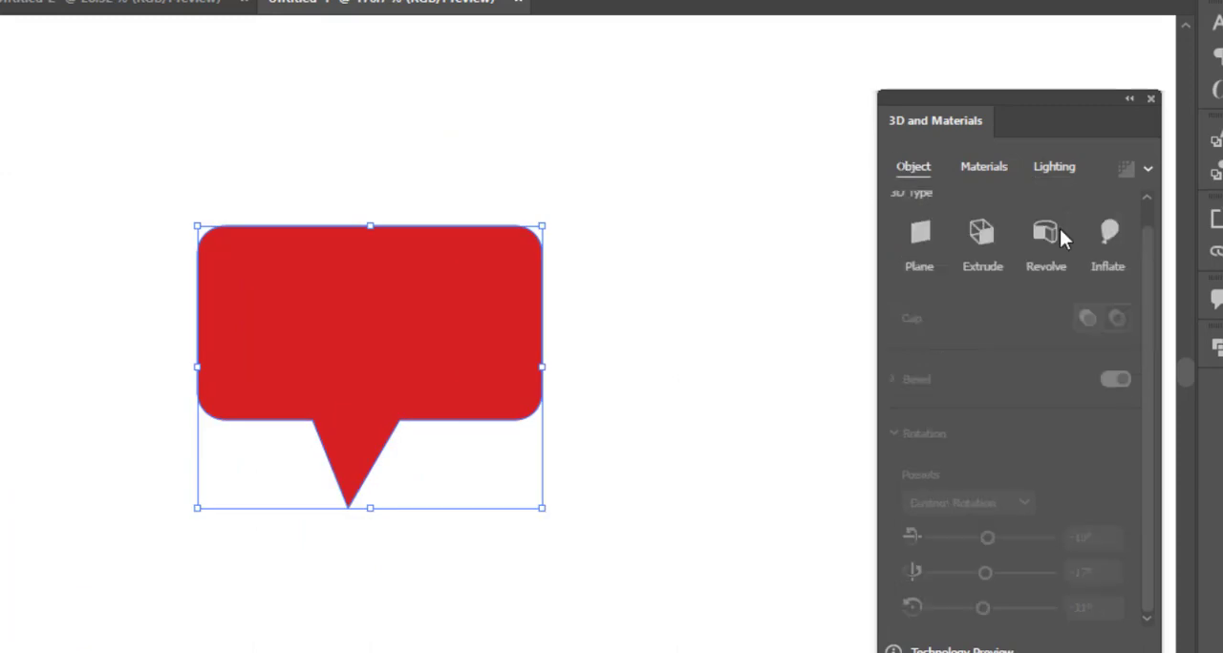
left_click(1108, 232)
left_click_drag(909, 330, 939, 329)
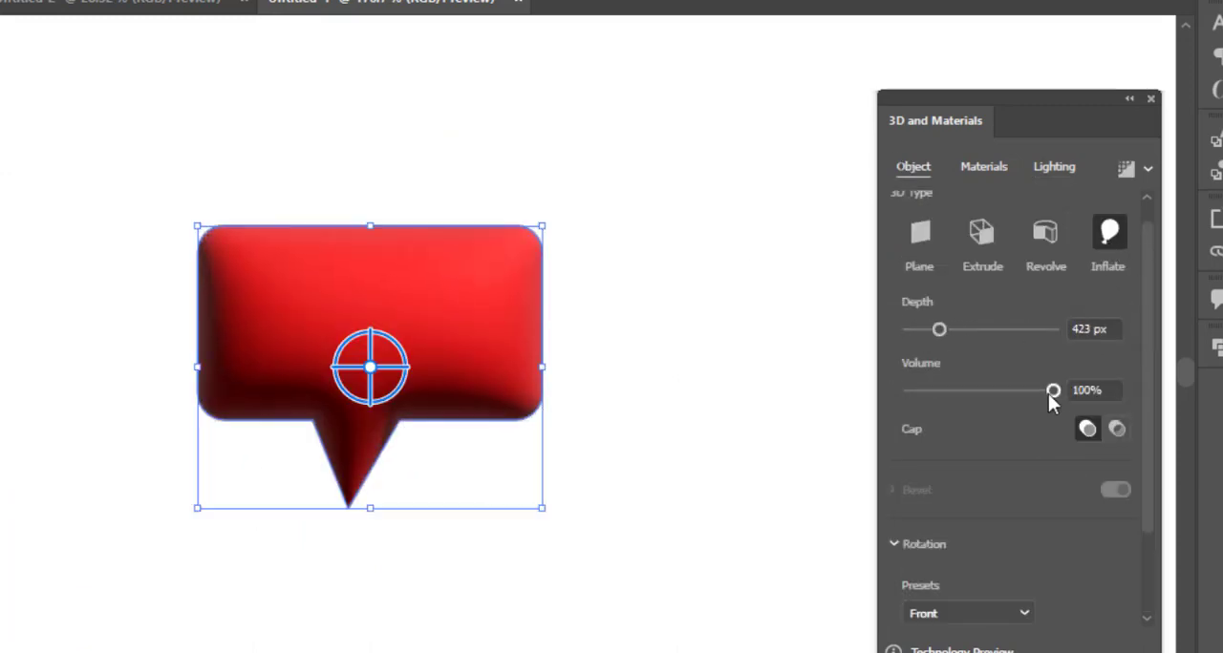
left_click_drag(1051, 392, 971, 387)
left_click_drag(932, 328, 928, 332)
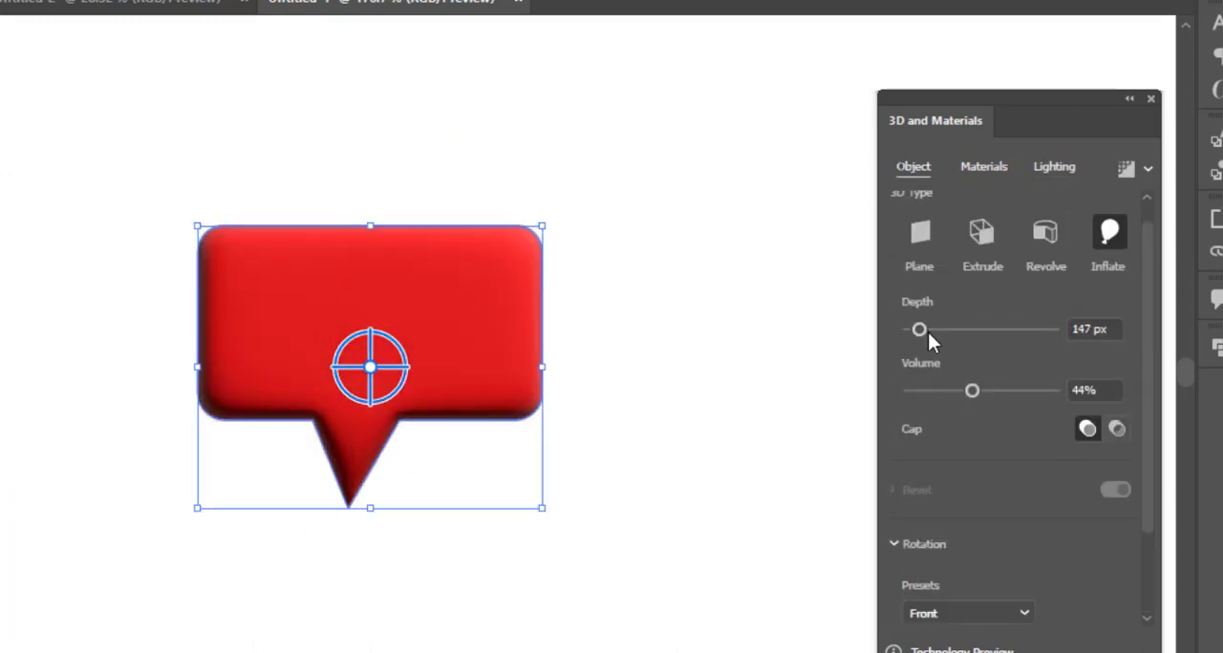
scroll(940, 352, "down", 2)
left_click_drag(991, 537, 991, 607)
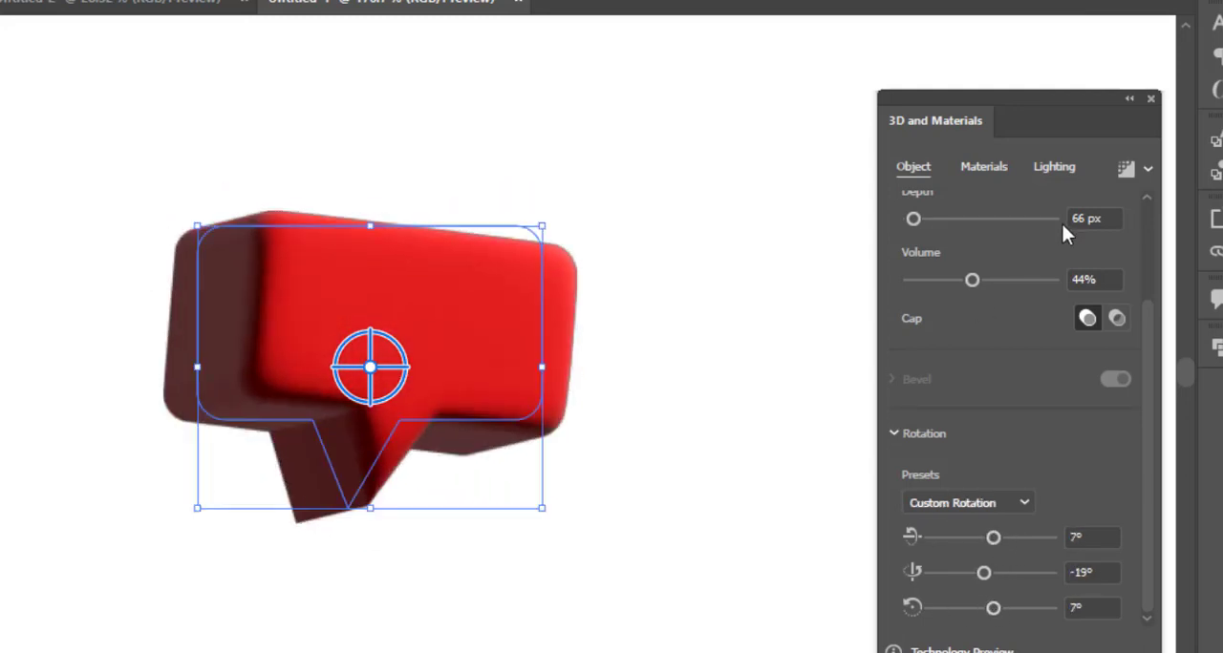
Thin the speech bubble to a depth of 10 px and a volume of 30%.
left_click(1107, 217)
scroll(1108, 216, "down", 20)
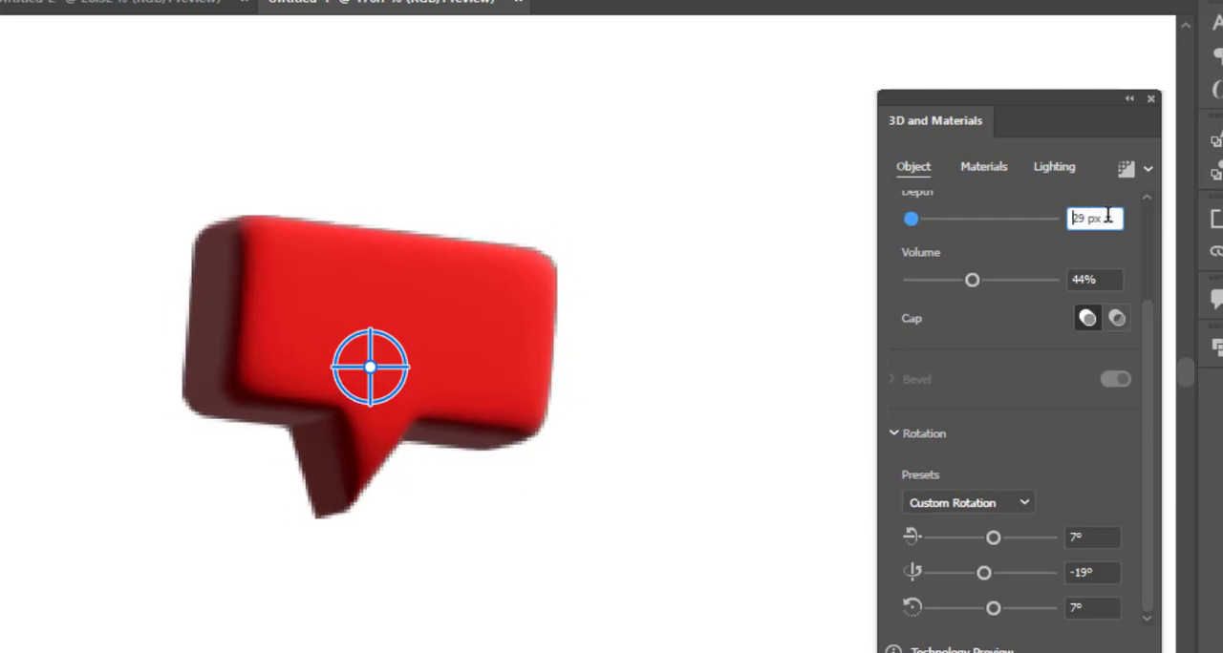
scroll(1107, 216, "down", 18)
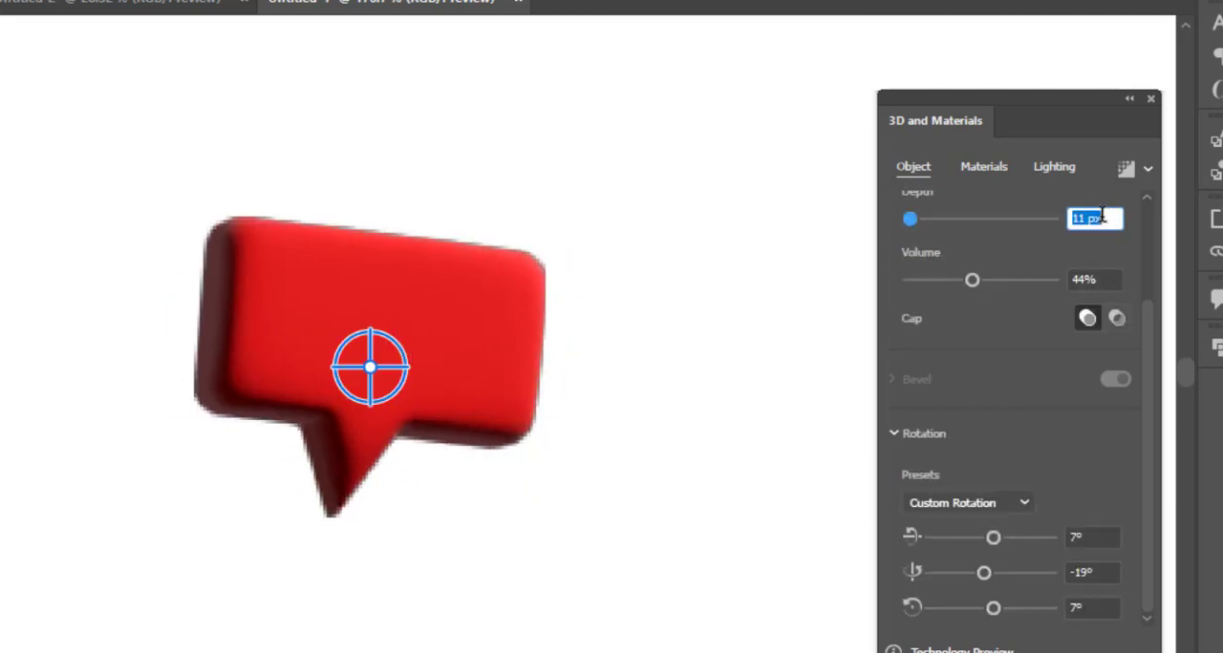
scroll(1104, 217, "down", 1)
left_click_drag(972, 280, 958, 279)
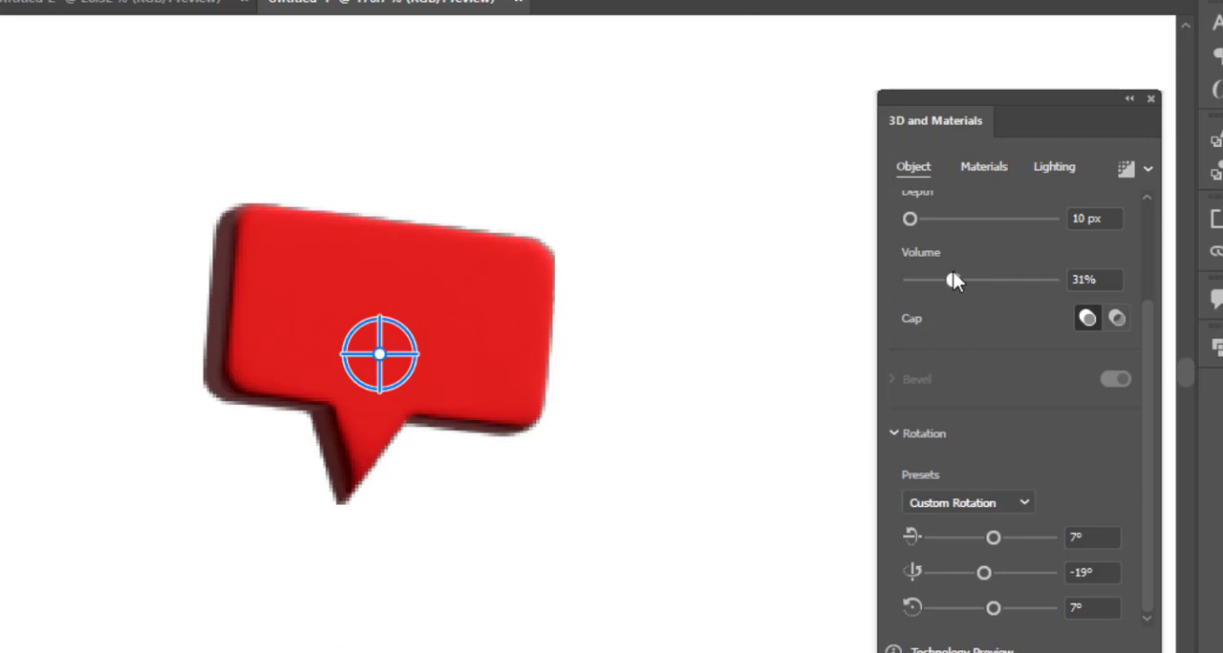
left_click(1108, 285)
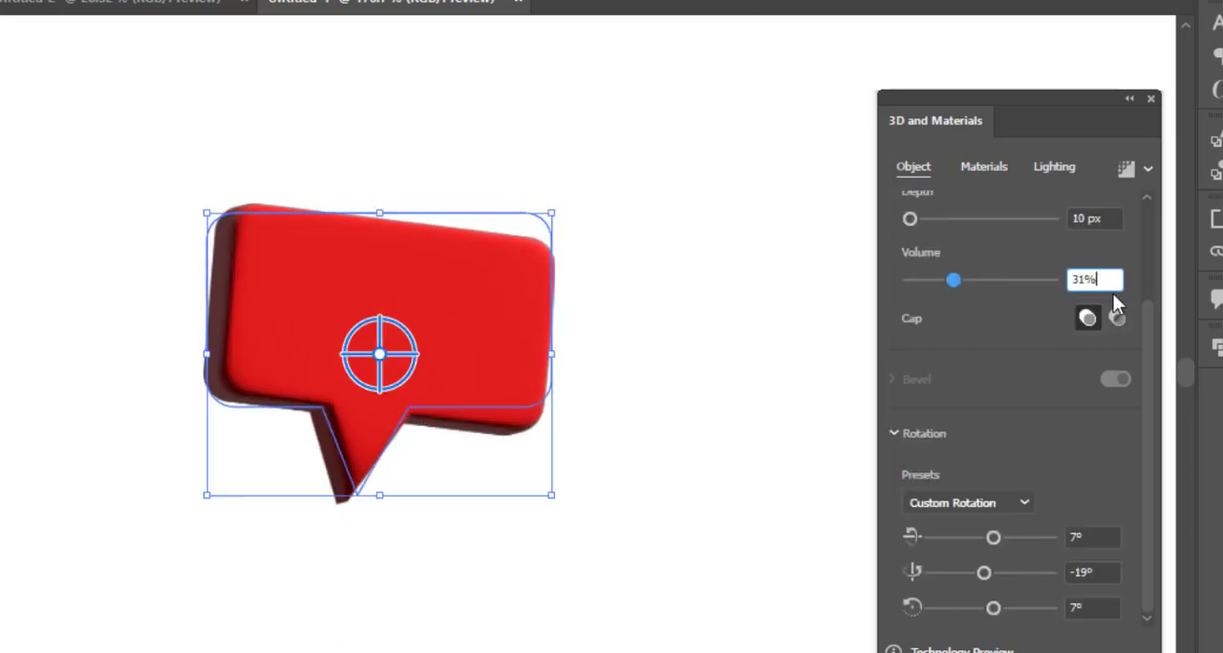
scroll(1111, 279, "down", 2)
Light the speech bubble with 63% intensity, 171° rotation, 44° height and 41% softness.
left_click(984, 166)
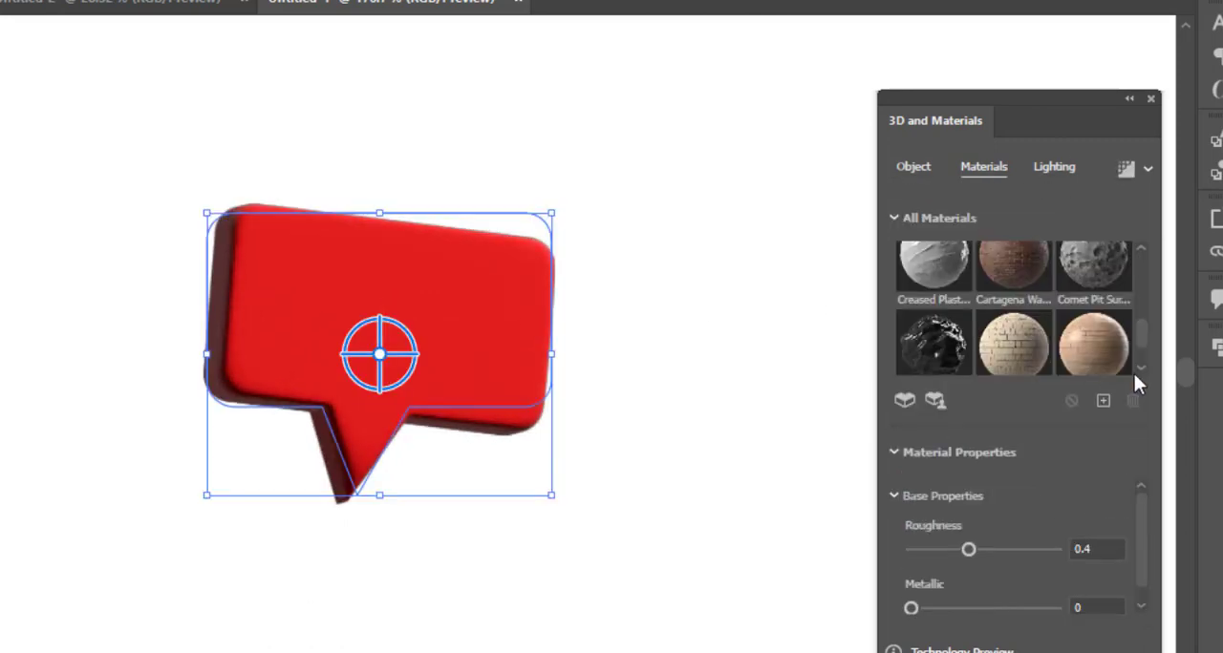
left_click(1054, 166)
left_click_drag(958, 391, 955, 391)
left_click_drag(1038, 448, 1050, 448)
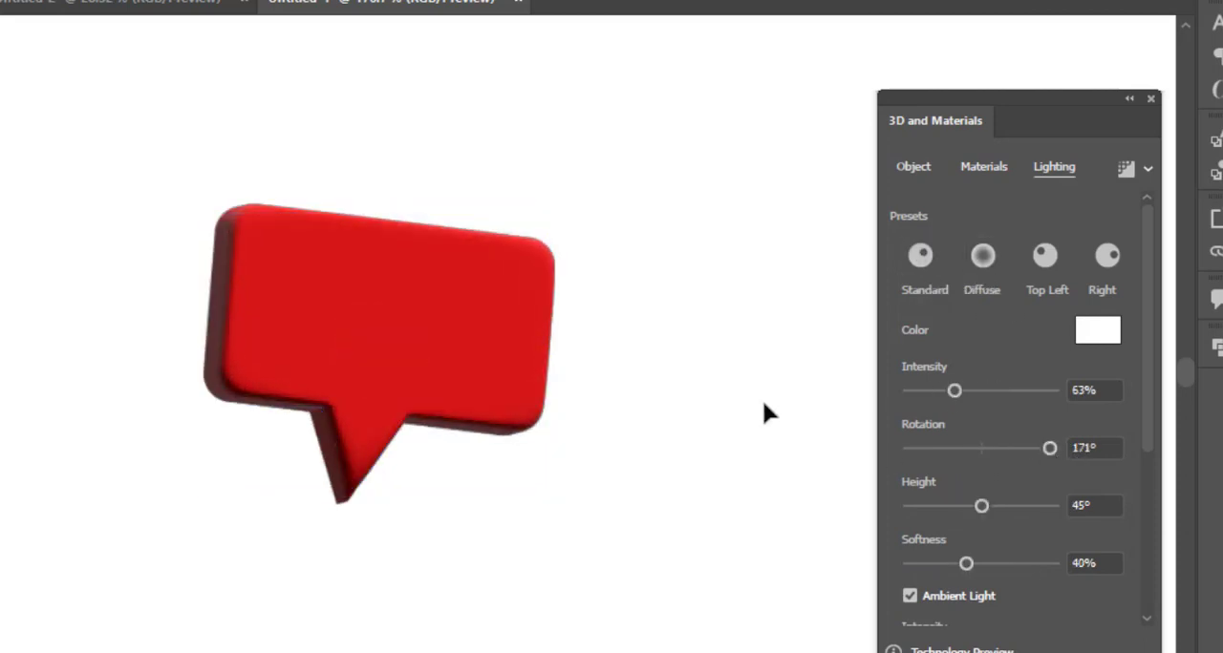
left_click_drag(986, 504, 983, 502)
left_click_drag(966, 563, 1043, 564)
Turn on the speech bubble's shadow behind the object with 0% distance and 145% bounds.
scroll(978, 479, "down", 3)
left_click(1116, 424)
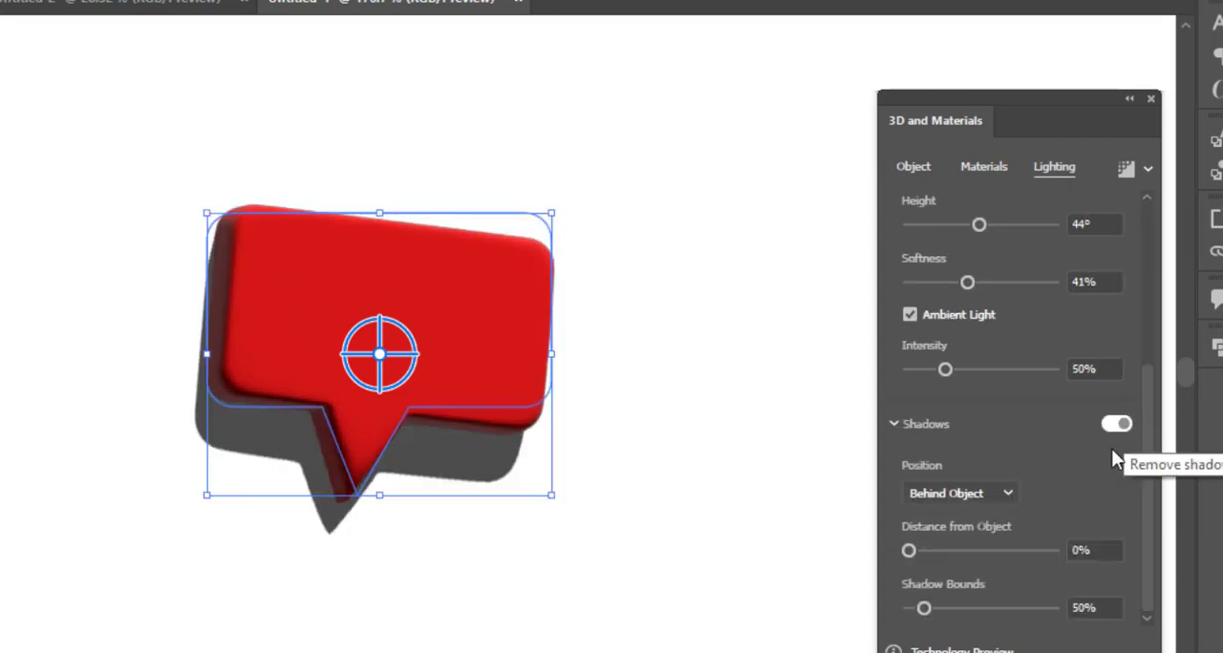
mouse_move(908, 550)
left_mouse_down()
mouse_move(944, 552)
mouse_move(920, 552)
left_mouse_up()
left_click_drag(923, 608, 1039, 609)
left_click_drag(921, 552, 907, 553)
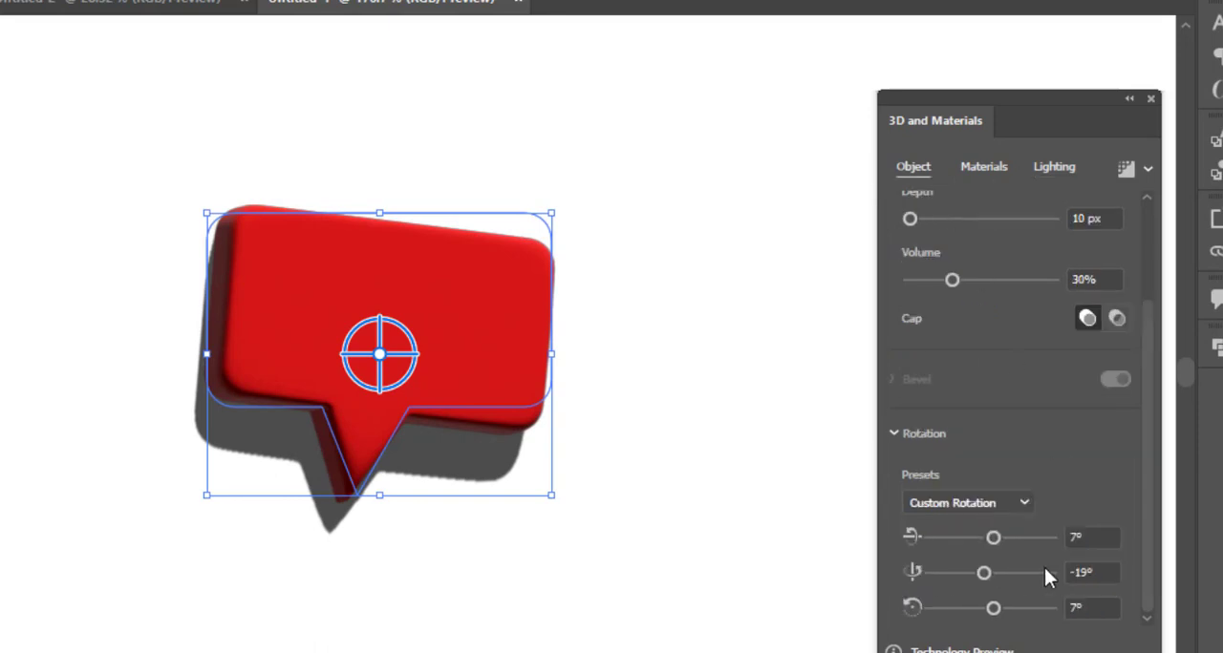
Fine-tune the speech bubble's rotation around the X axis.
left_click(1001, 533)
left_click_drag(1001, 534, 996, 535)
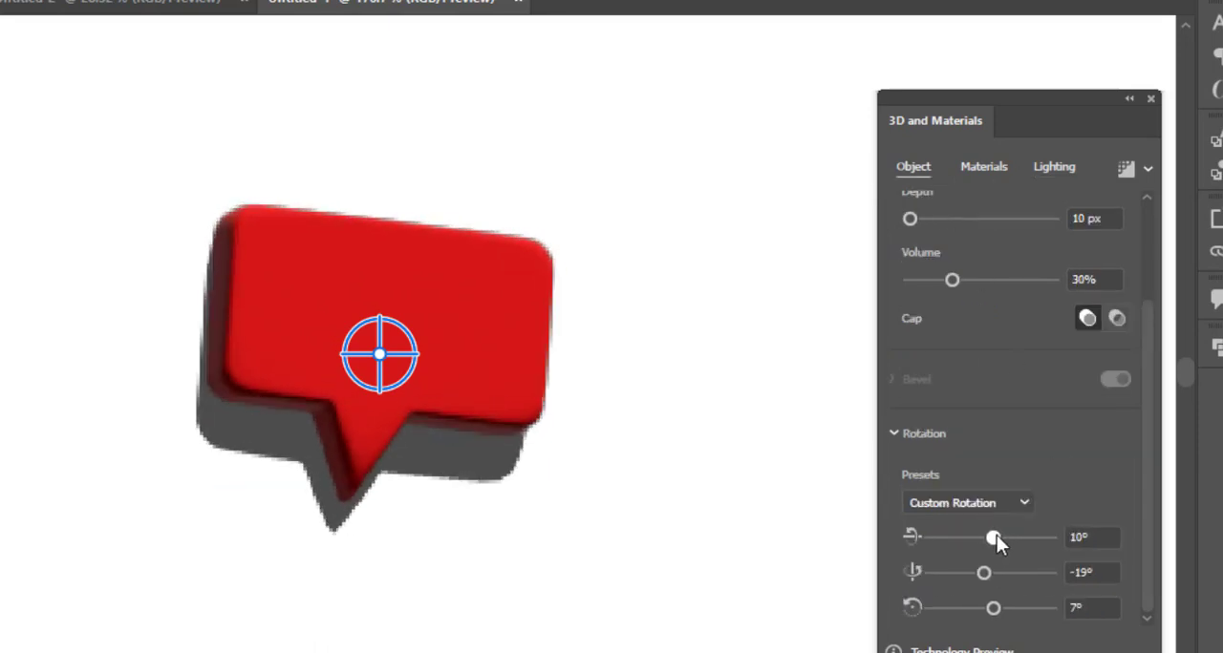
left_click(984, 166)
left_click(913, 166)
Raise the speech bubble's light intensity slightly and turn off its shadow.
left_click(1053, 166)
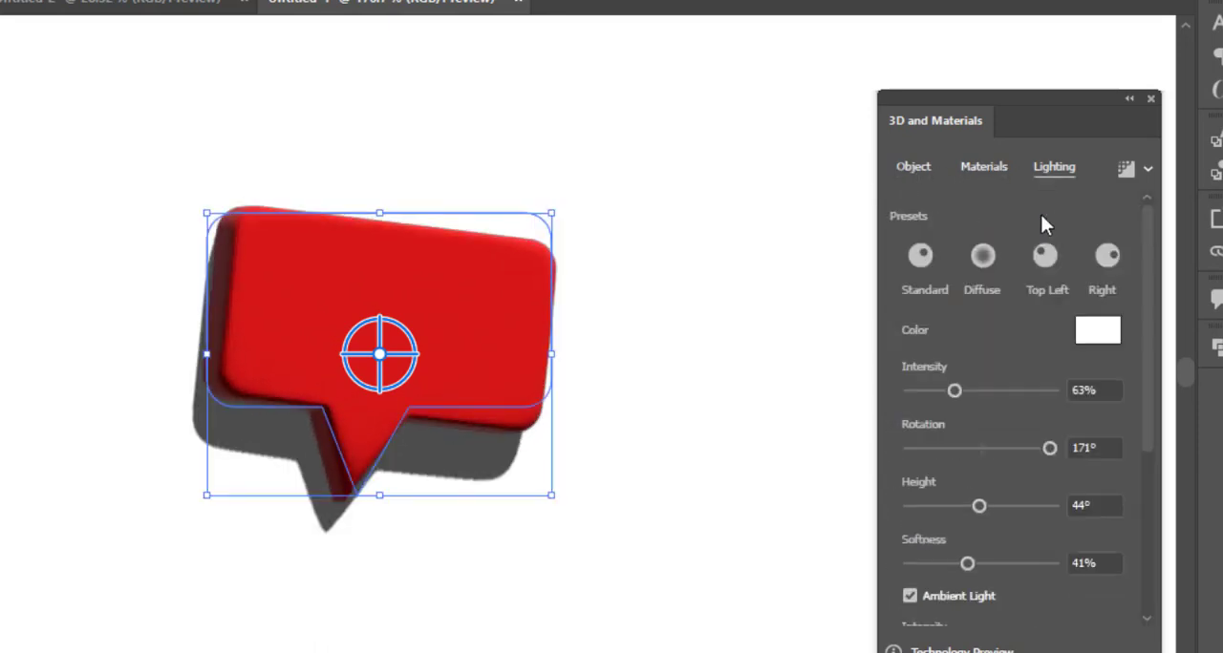
left_click_drag(954, 390, 967, 390)
scroll(993, 478, "down", 5)
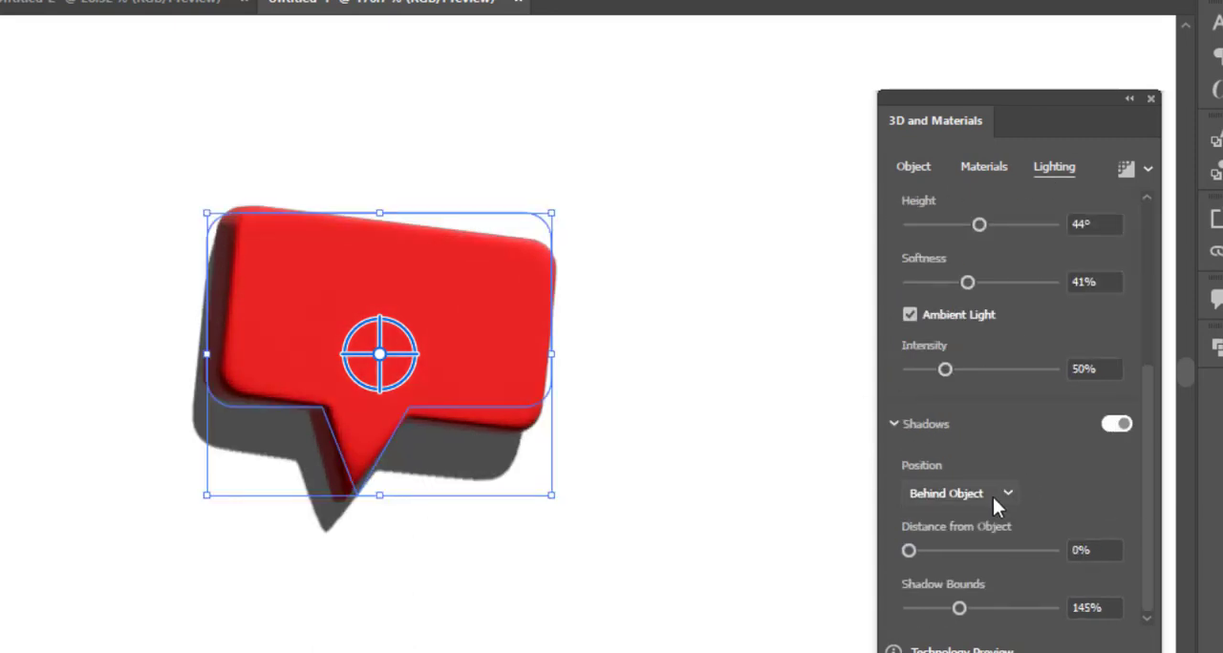
scroll(975, 515, "up", 1)
left_click(1113, 424)
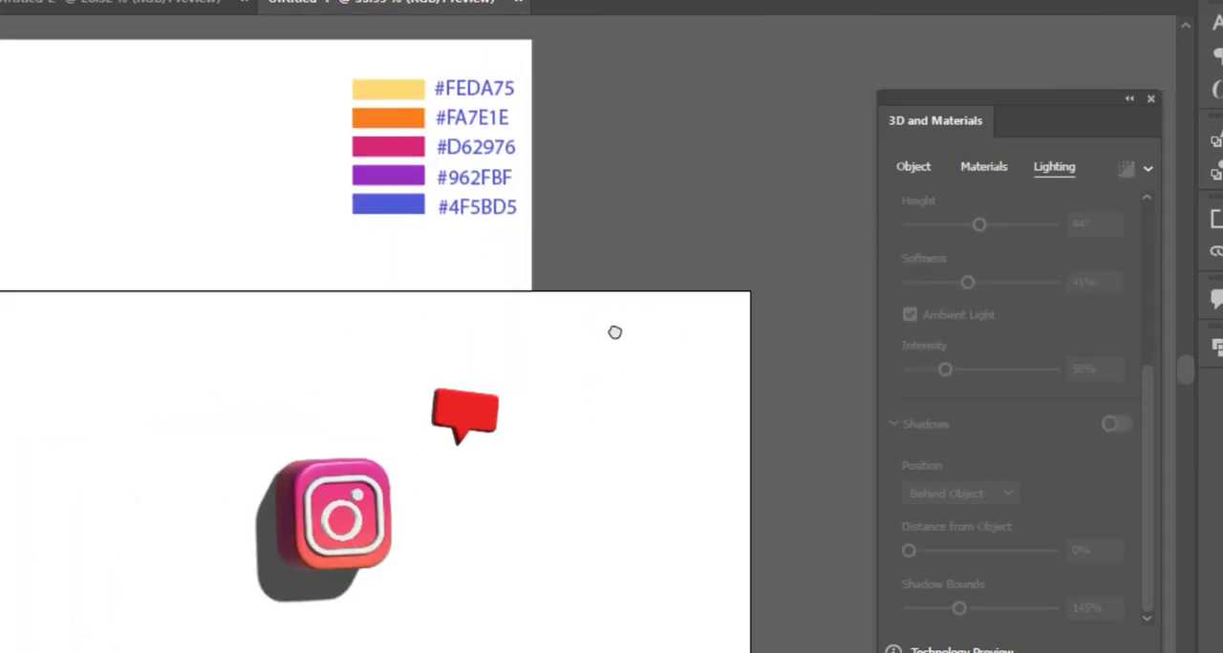
Place the white heart on the front of the speech bubble and tilt it to match the bubble's slant.
left_click_drag(227, 440, 402, 434)
left_click_drag(729, 230, 570, 383)
left_click_drag(526, 389, 601, 337)
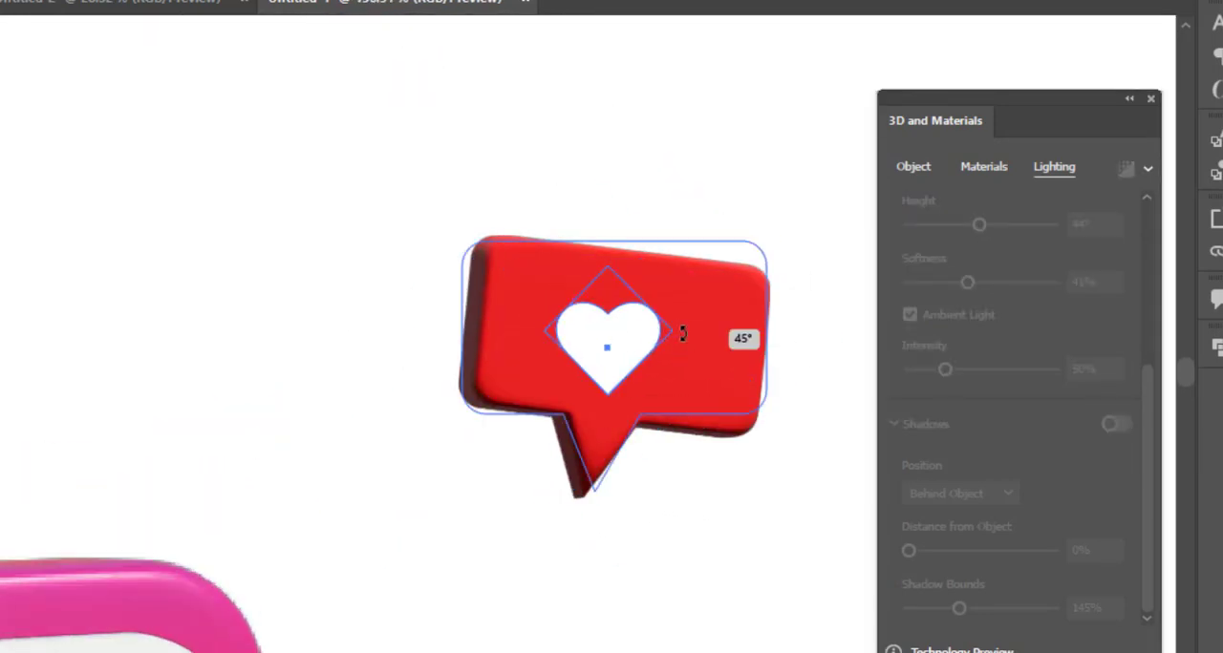
left_click_drag(682, 335, 681, 345)
left_click_drag(623, 346, 641, 344)
Inflate the heart with a depth of 20 px and a volume of 24%.
left_click(915, 166)
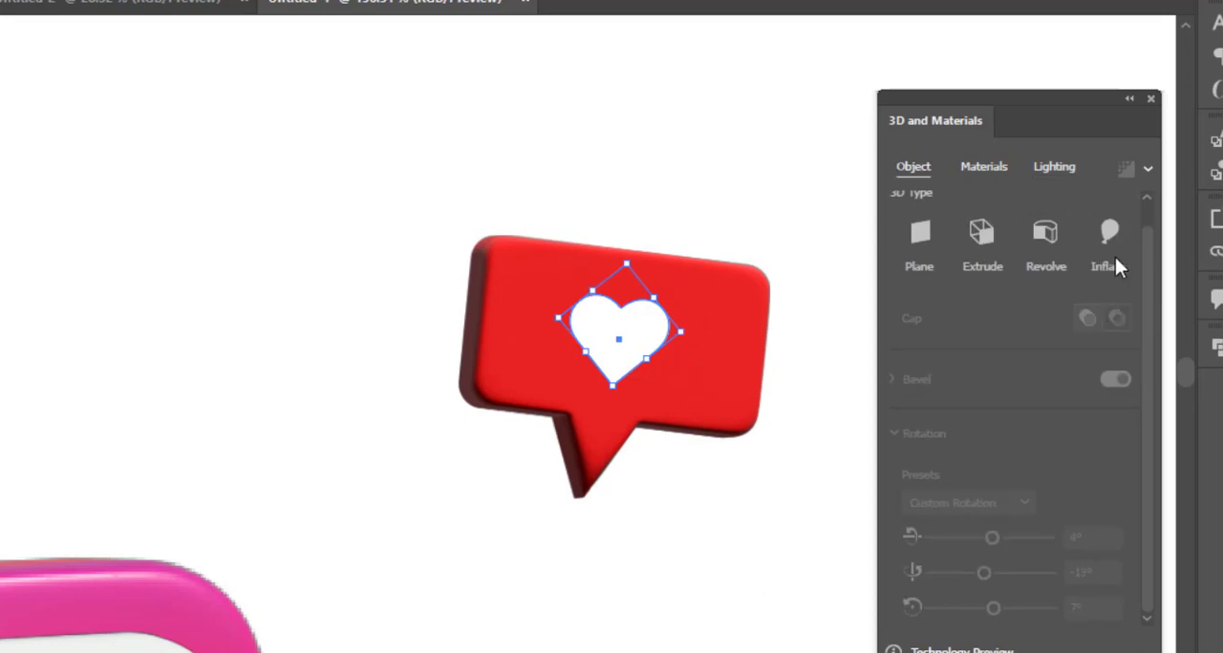
left_click(1110, 250)
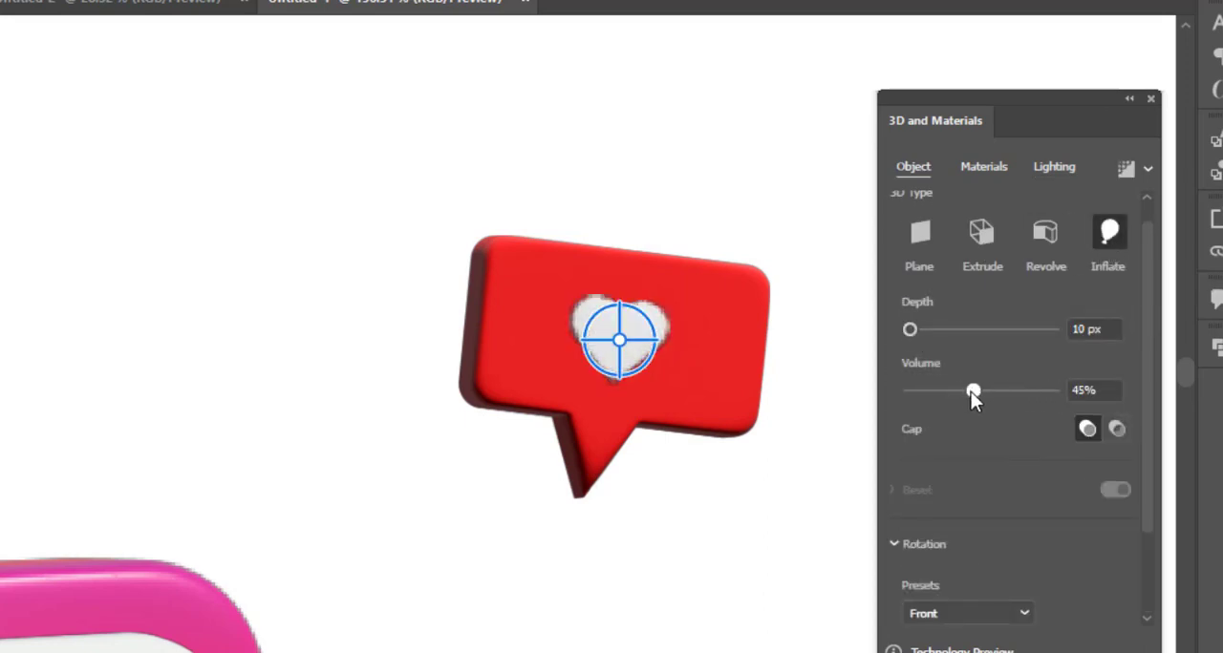
left_click_drag(972, 391, 941, 383)
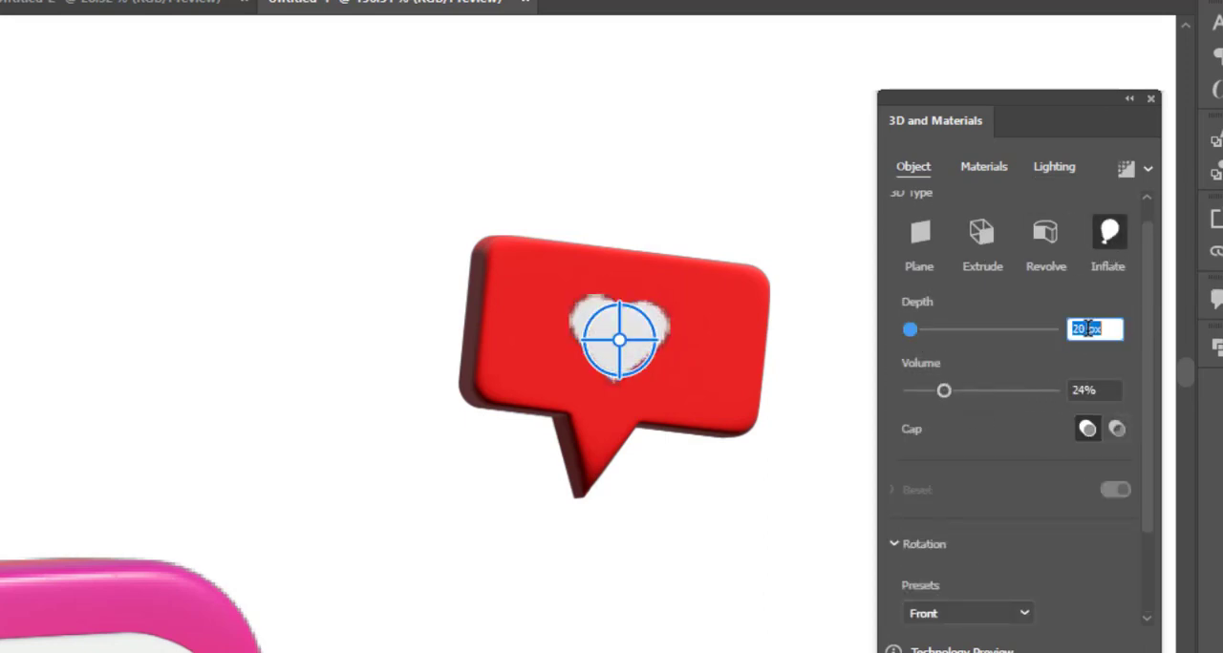
scroll(1042, 435, "down", 2)
Rotate the heart 7° on X, -20° on Y and -3° on Z, and adjust its depth.
left_click_drag(992, 541, 986, 572)
left_click_drag(563, 382, 630, 388)
left_click_drag(992, 535, 992, 538)
scroll(1098, 218, "down", 3)
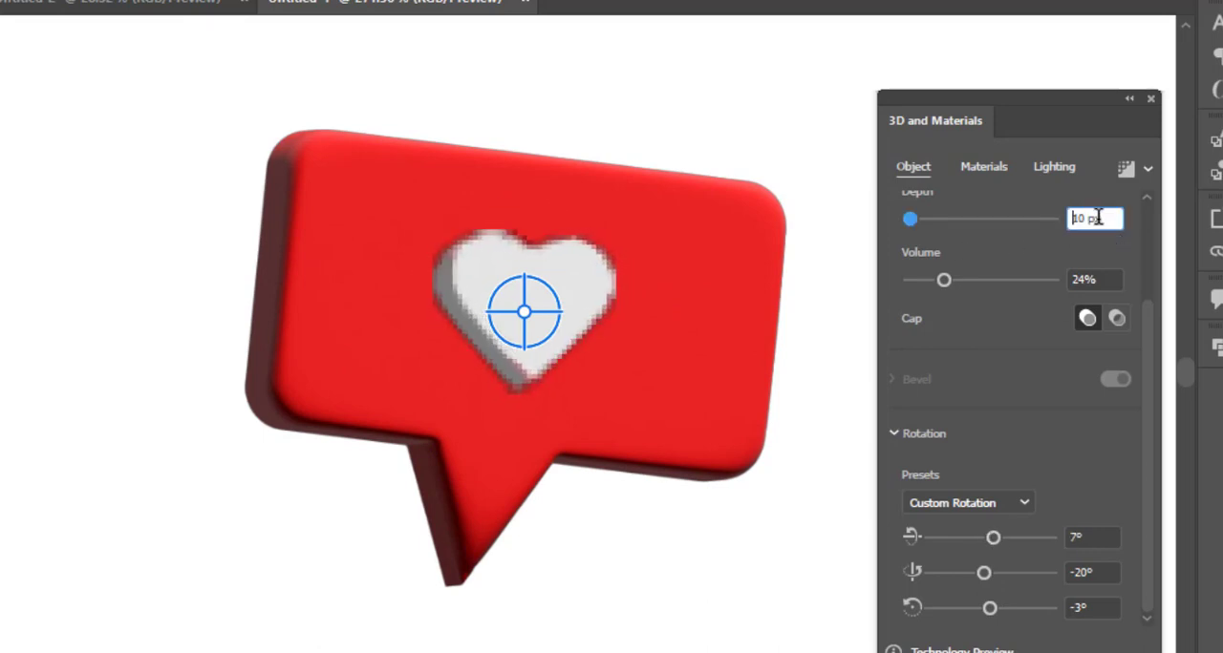
Light the heart with 109% intensity, 180° rotation, 58° height, 73% softness and 65% ambient intensity.
left_click(1054, 166)
left_click_drag(958, 256, 989, 258)
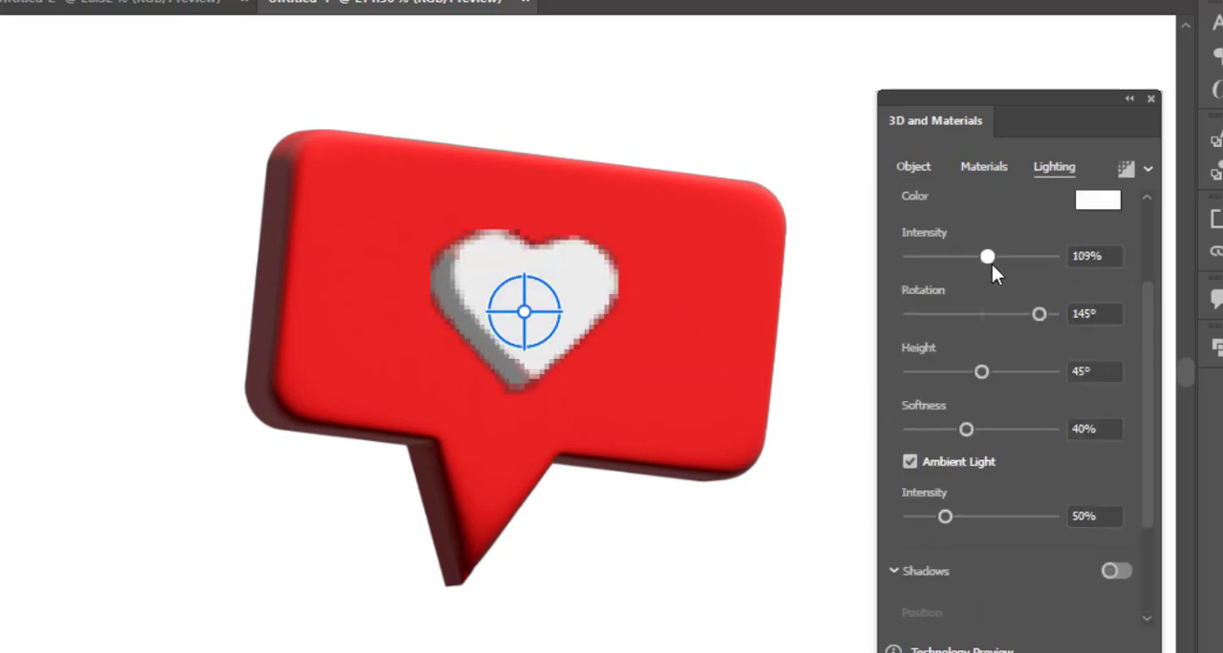
left_click(1002, 372)
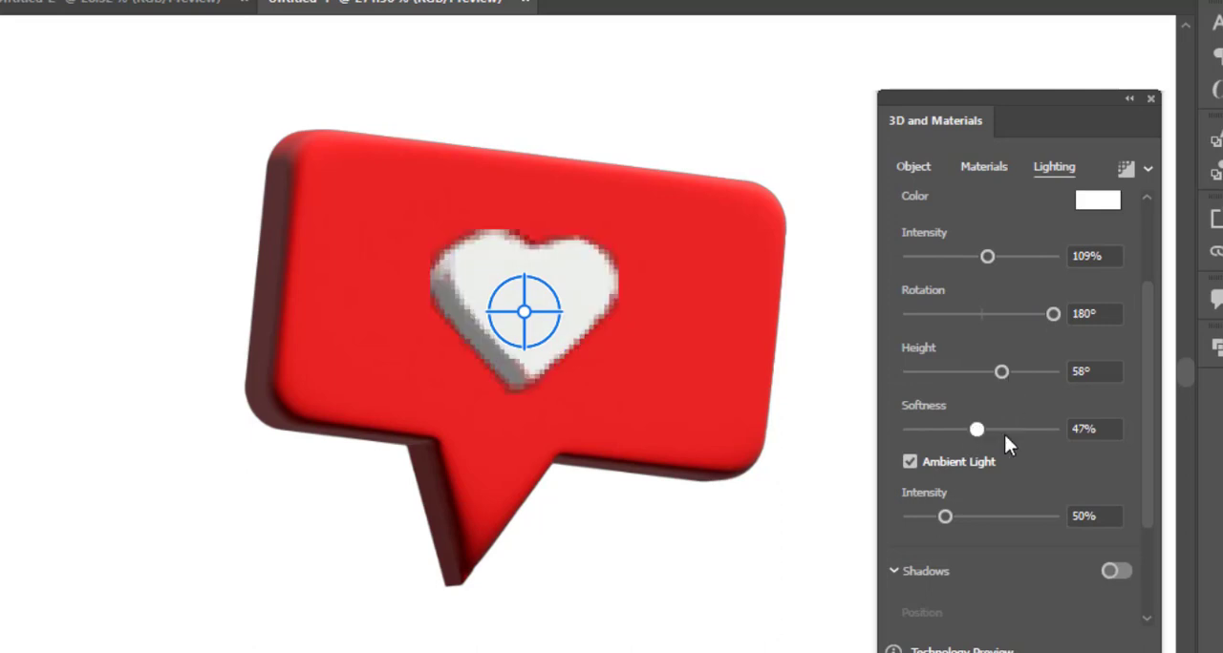
left_click(1012, 430)
left_click_drag(999, 517, 976, 516)
scroll(1050, 430, "down", 2)
Turn on the heart's shadow behind the object with 186% bounds and raise its light height to 62°.
left_click(1116, 423)
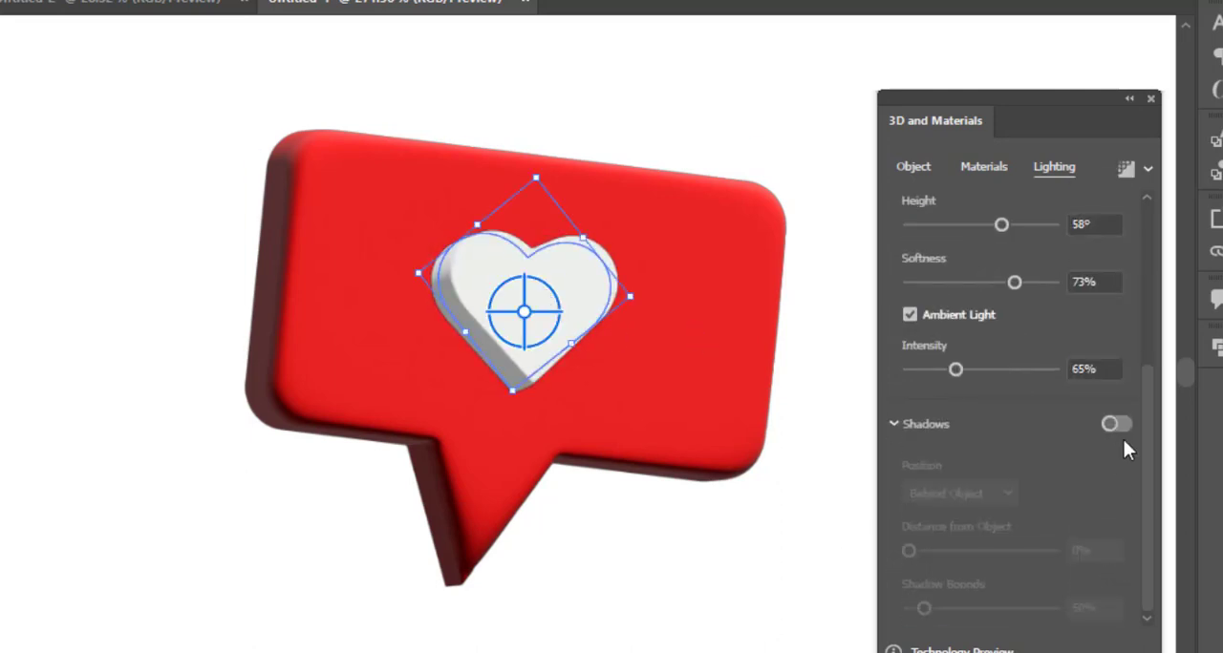
left_click_drag(923, 612, 977, 607)
left_click(752, 561)
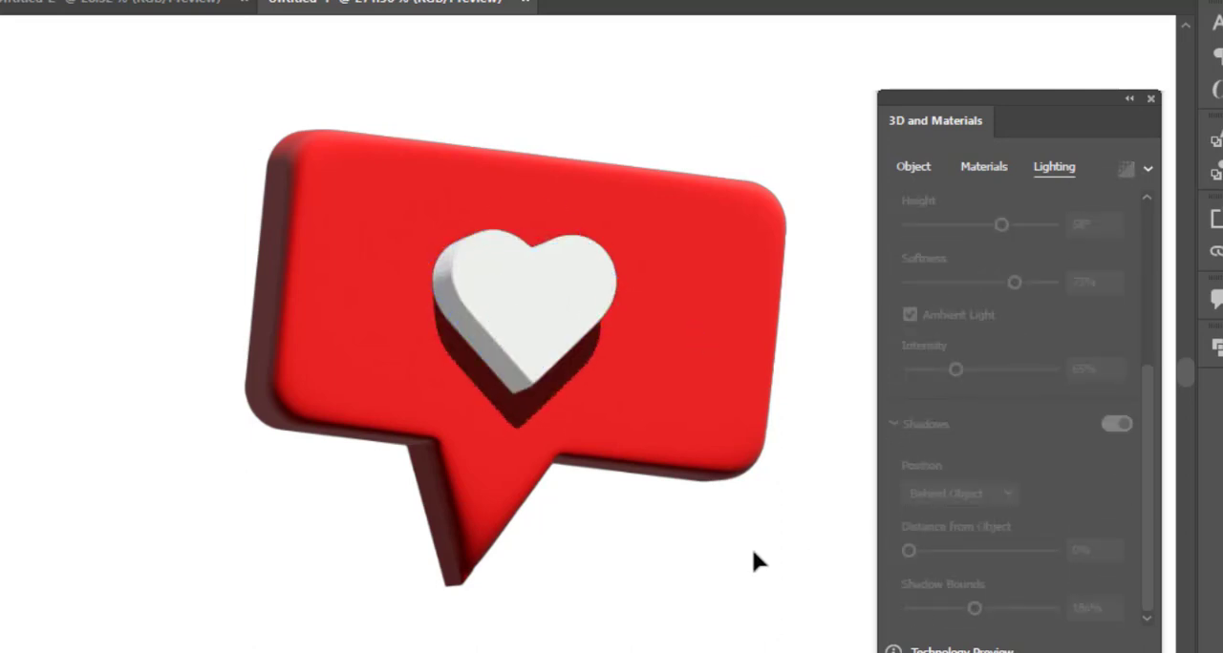
left_click(559, 334)
left_click_drag(1002, 224, 1010, 227)
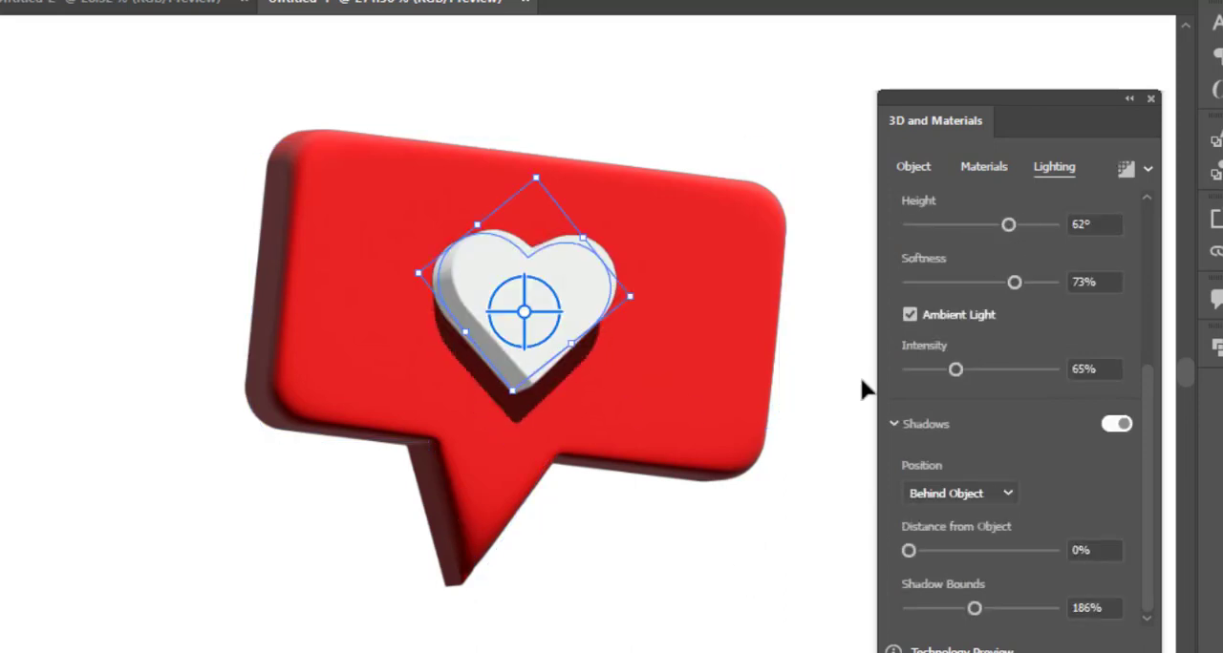
Restore the speech bubble's shadow and adjust its light height, softness and ambient intensity.
left_click(717, 414)
left_click_drag(978, 226, 1010, 245)
left_click_drag(967, 282, 999, 284)
mouse_move(945, 370)
left_mouse_down()
mouse_move(910, 370)
mouse_move(933, 374)
left_mouse_up()
left_click(913, 167)
left_click(848, 298)
Select the gradient rounded square and lower its light intensity to 47%.
left_click_drag(740, 598, 711, 449)
left_click_drag(586, 625, 615, 554)
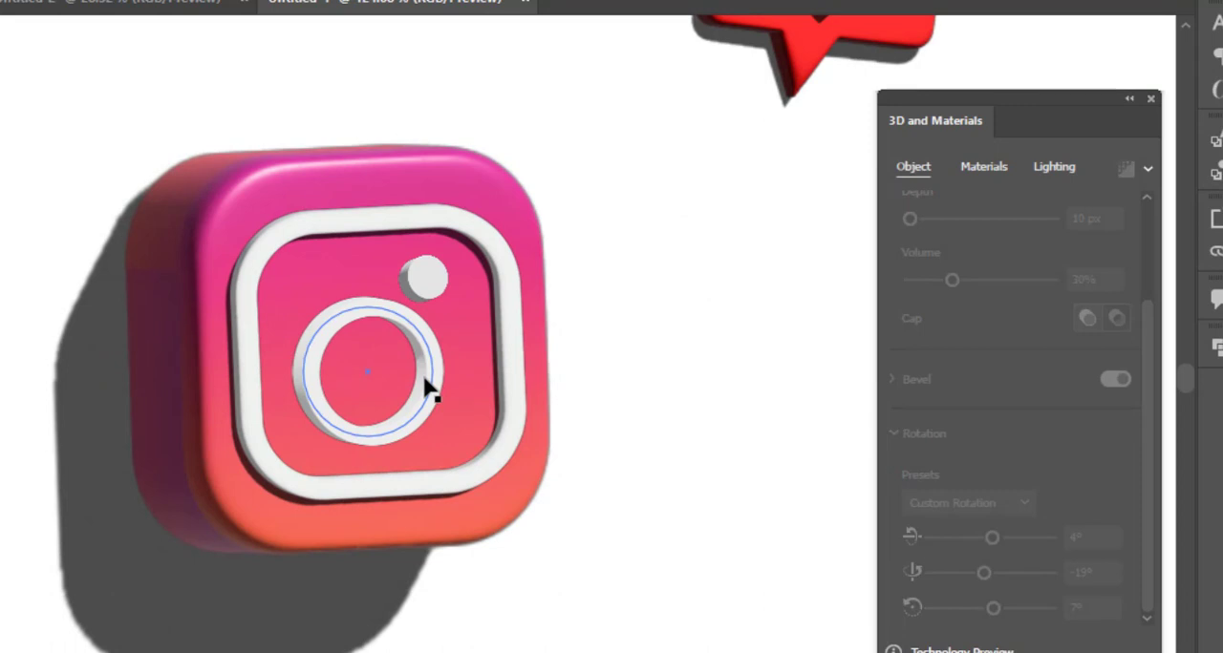
left_click_drag(776, 380, 848, 392)
left_click(643, 401)
left_click(1054, 166)
left_click_drag(950, 367, 942, 366)
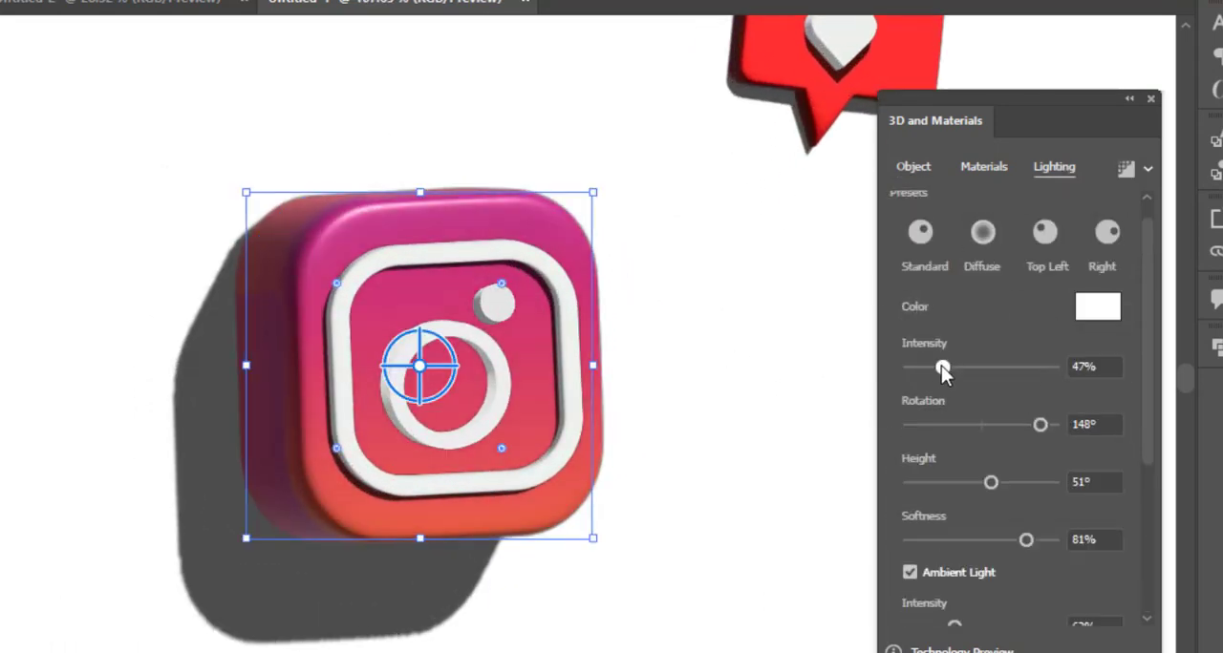
Set the rounded square's light rotation to 136°, height to 60° and softness to 82%.
left_click_drag(1039, 421, 1033, 422)
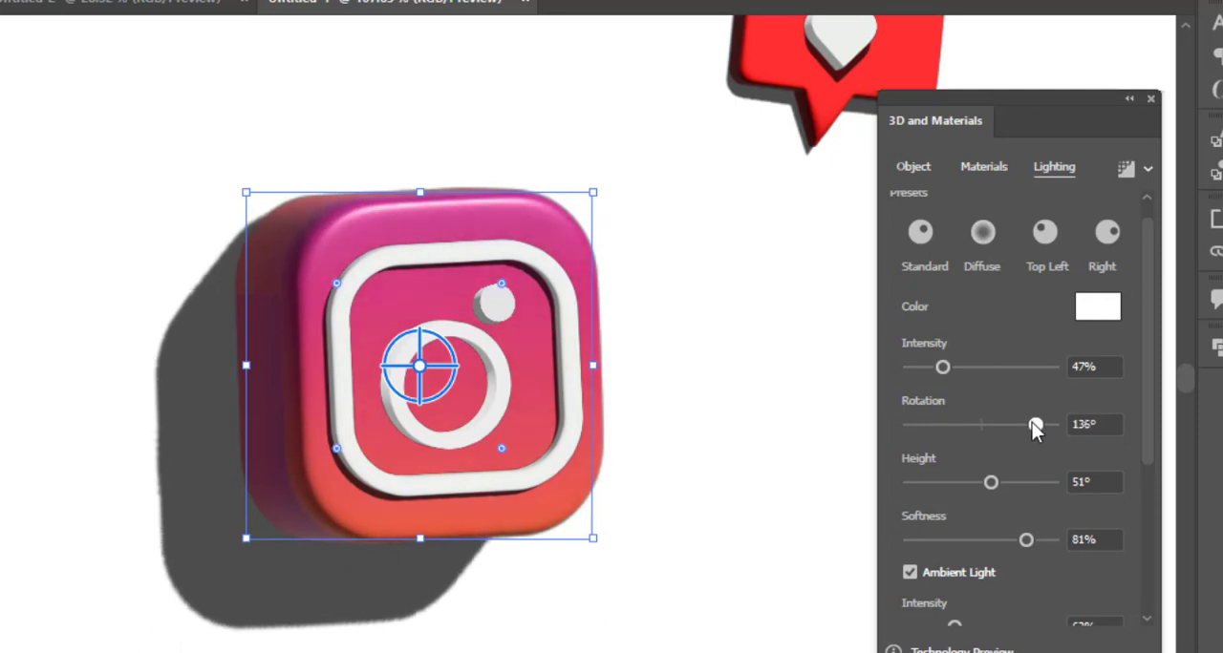
left_click_drag(972, 484, 1003, 491)
left_click(751, 463)
scroll(749, 459, "down", 3)
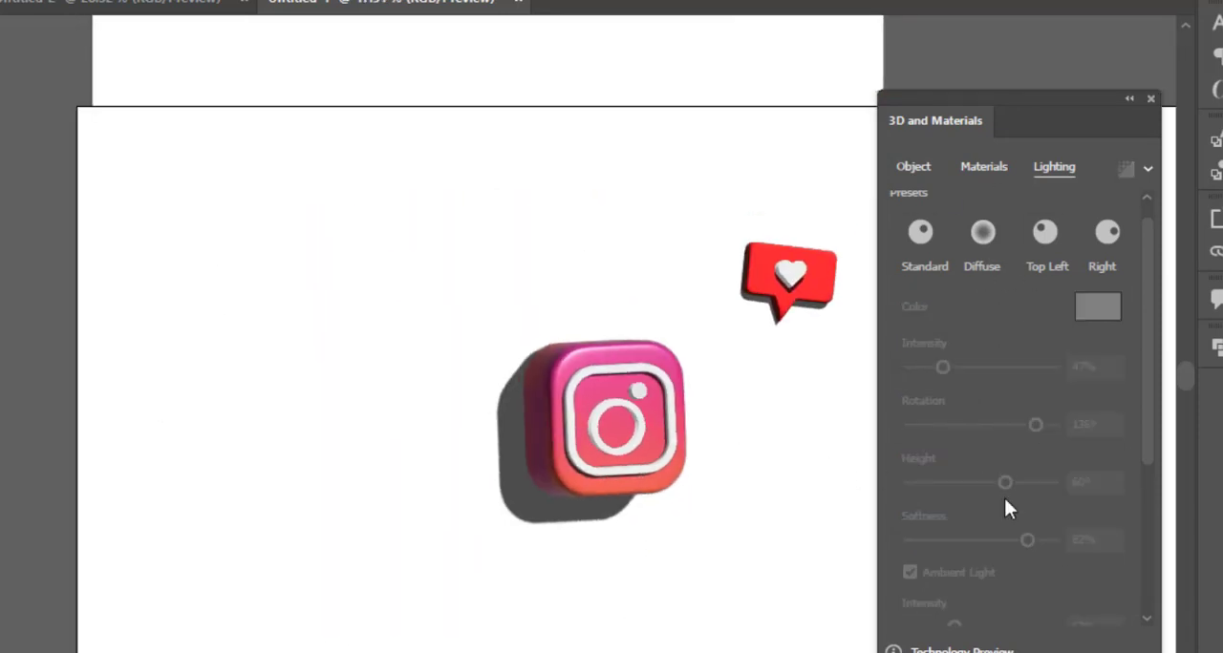
Set the gradient rounded square's light intensity to 39%, height to 59° and softness to 75%.
scroll(761, 426, "up", 2)
left_click(478, 299)
left_click_drag(943, 368, 936, 368)
mouse_move(1004, 482)
left_mouse_down()
mouse_move(1021, 478)
mouse_move(1003, 482)
left_mouse_up()
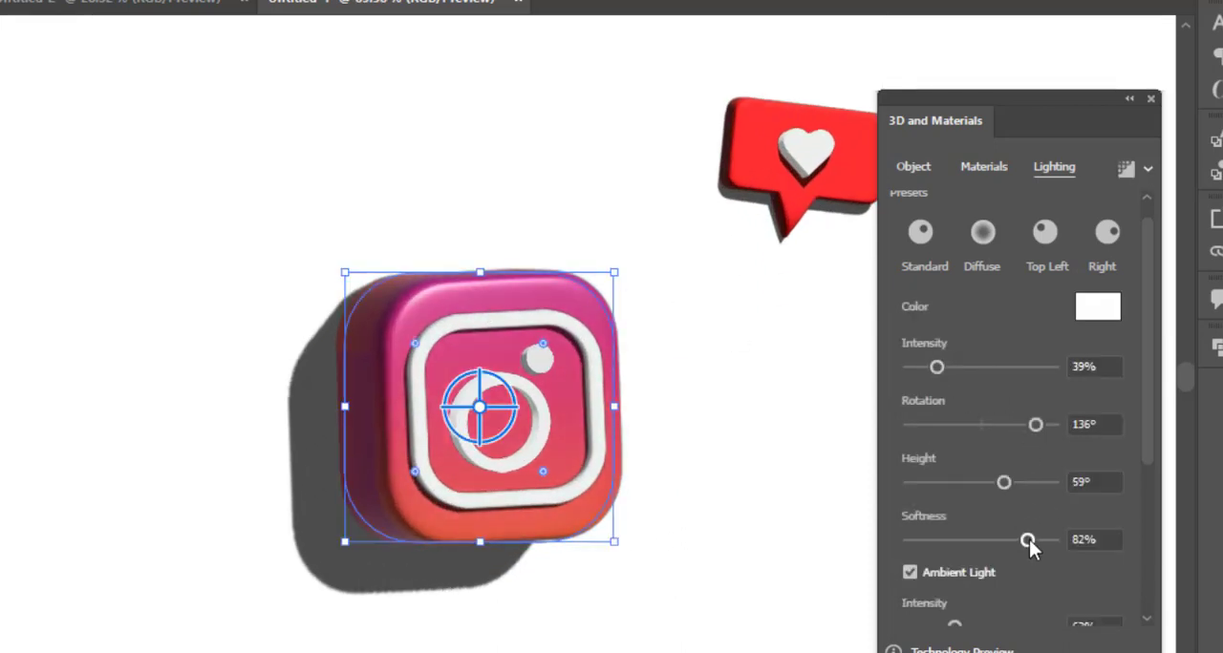
scroll(1001, 570, "down", 4)
mouse_move(908, 550)
left_mouse_down()
mouse_move(996, 561)
mouse_move(916, 528)
mouse_move(898, 540)
left_mouse_up()
left_click(823, 506)
scroll(823, 500, "down", 3)
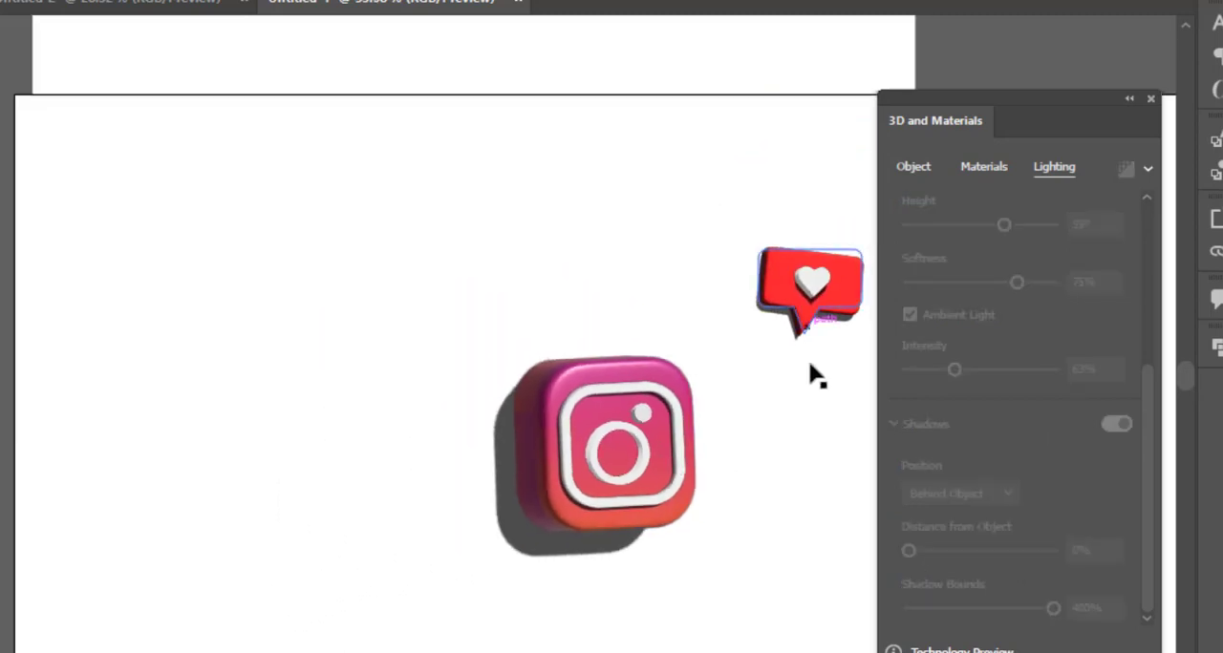
Group the red speech bubble with its white heart.
scroll(810, 364, "up", 2)
left_click_drag(779, 403, 574, 333)
left_click(609, 212)
left_click(660, 335)
left_click(626, 203)
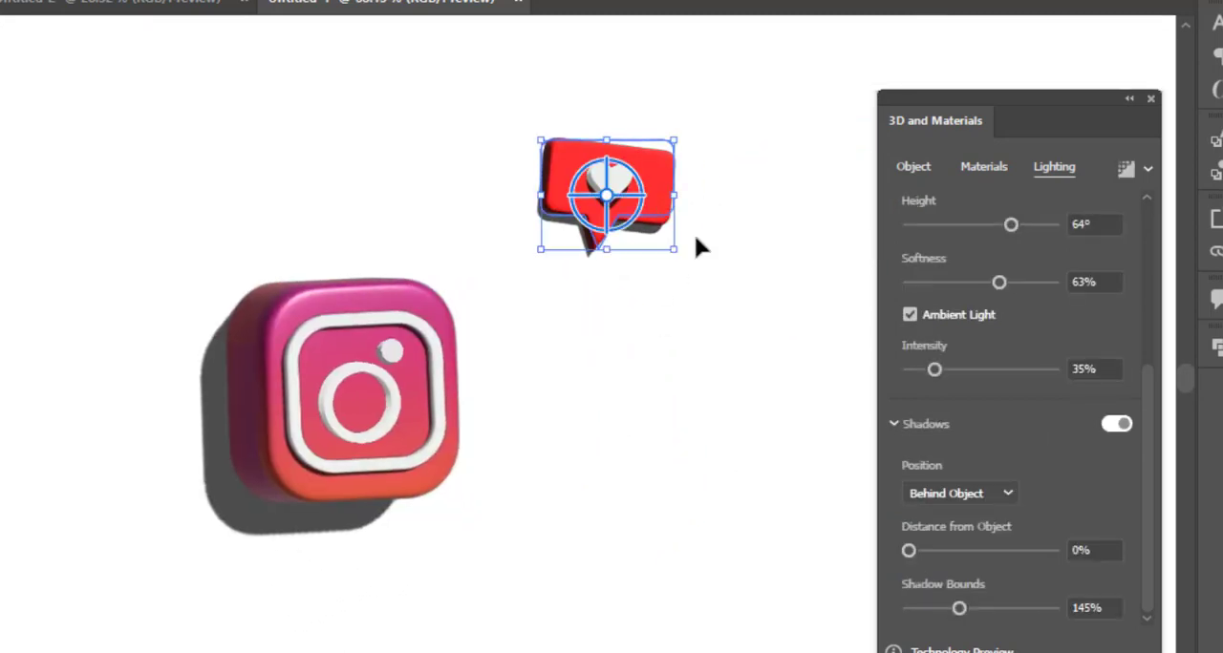
left_click_drag(682, 255, 677, 269)
key("ctrl+z")
left_click_drag(689, 309, 615, 183)
right_click(615, 183)
Rotate the camera logo's large lens ring to -3° about X and -41° about Z.
left_click_drag(432, 568, 281, 375)
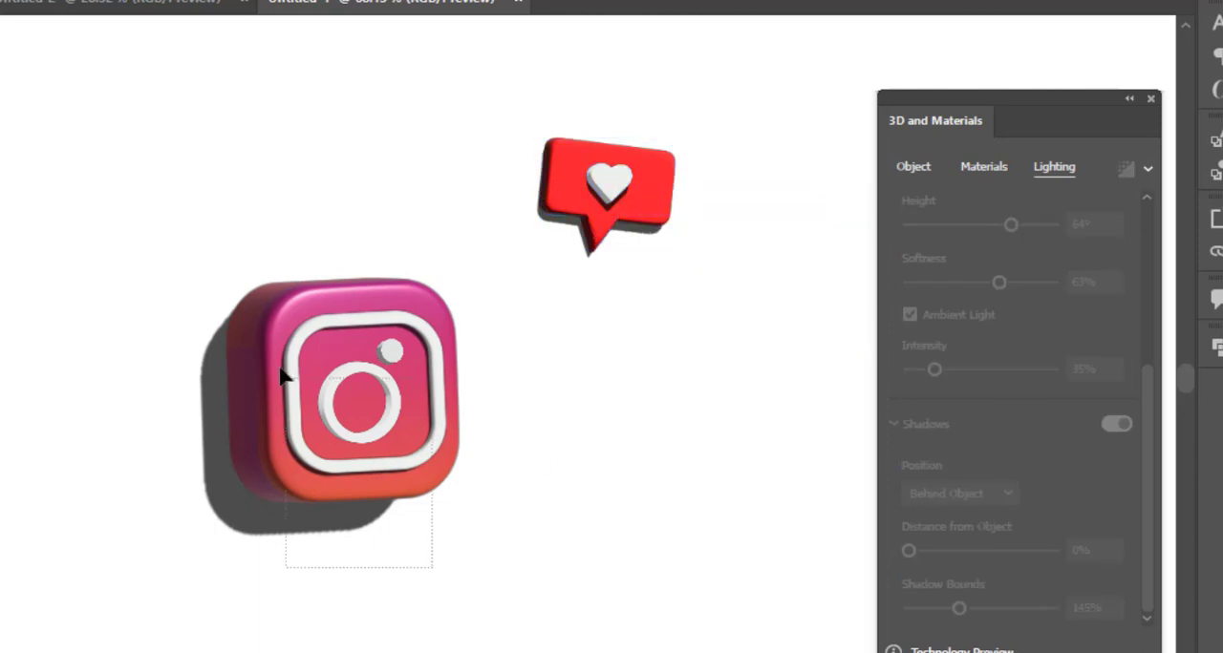
left_click(386, 432)
left_click_drag(1147, 426, 1148, 498)
left_click(914, 167)
scroll(439, 413, "up", 2)
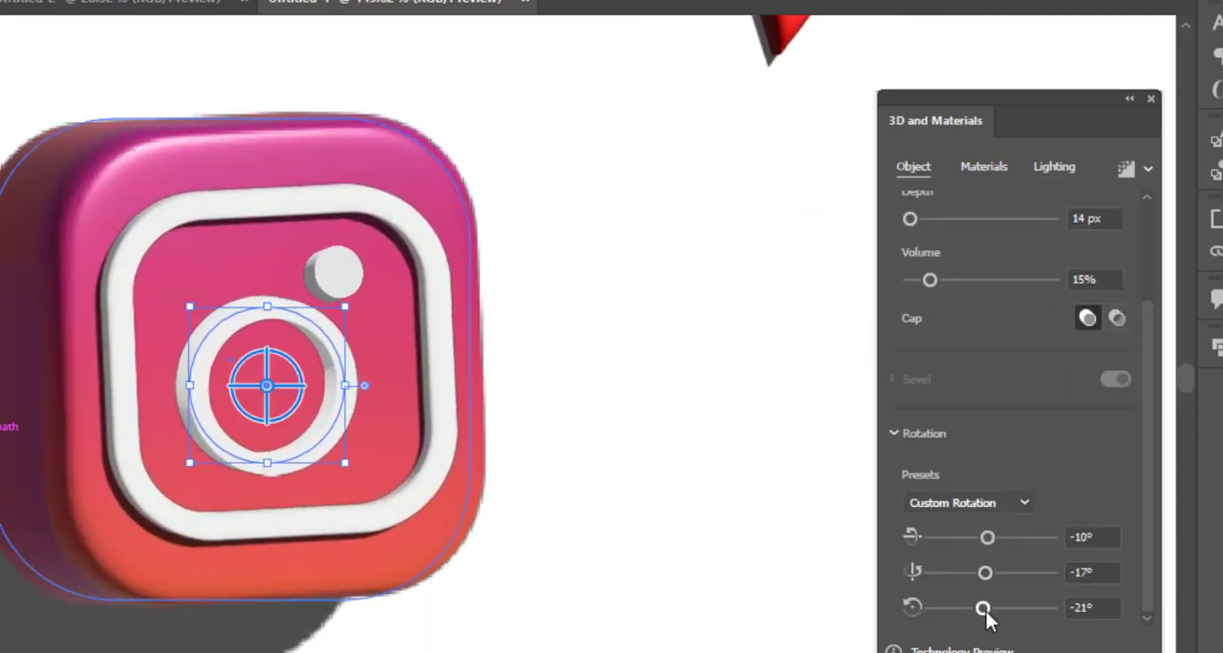
left_click_drag(982, 609, 975, 611)
left_click_drag(986, 541, 989, 540)
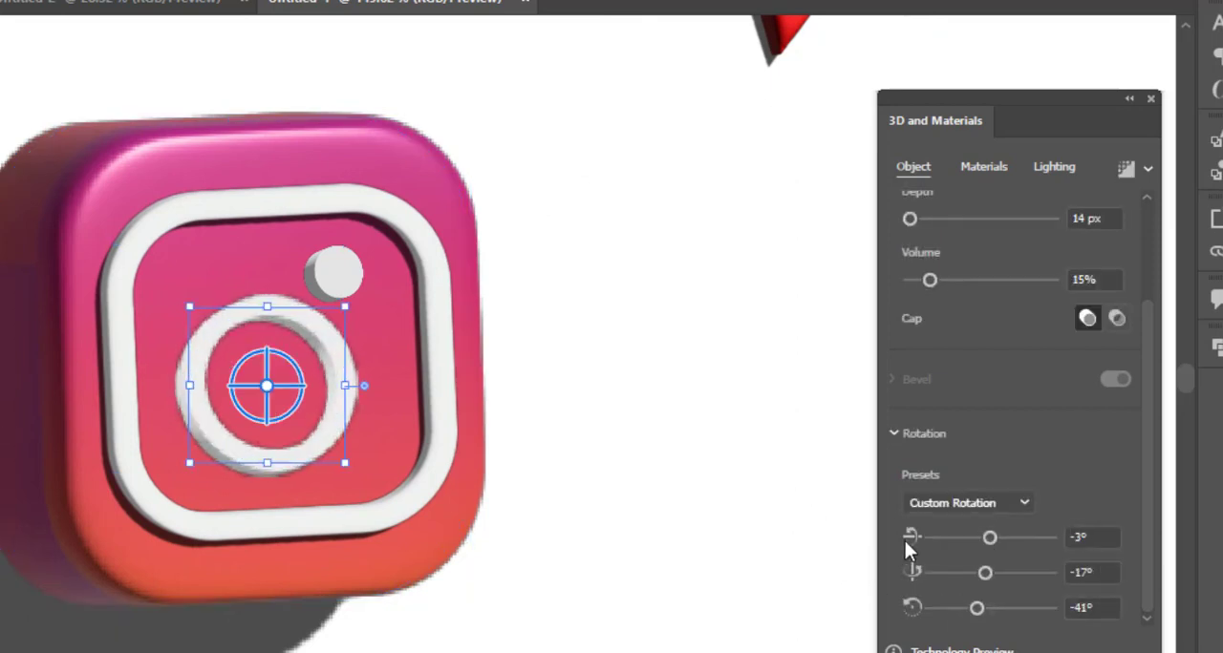
left_click(826, 500)
Duplicate the heart speech bubble so two sit above the camera icon, and tilt them in different directions.
left_click_drag(824, 500, 726, 426)
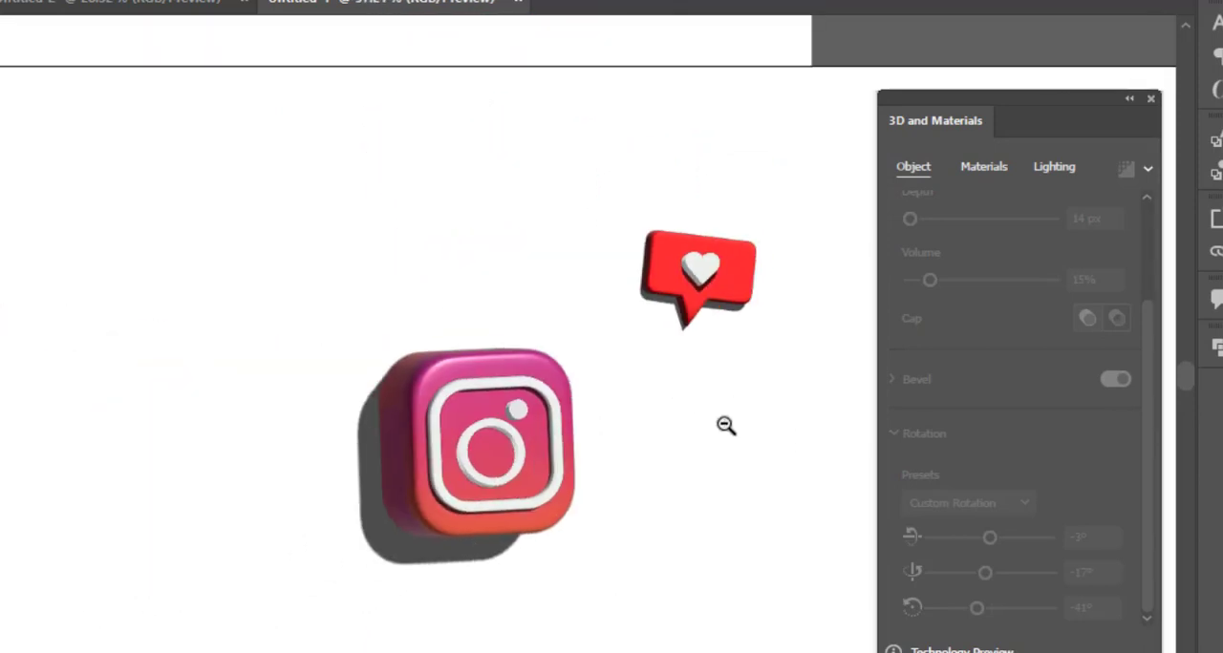
left_click_drag(726, 291, 638, 283)
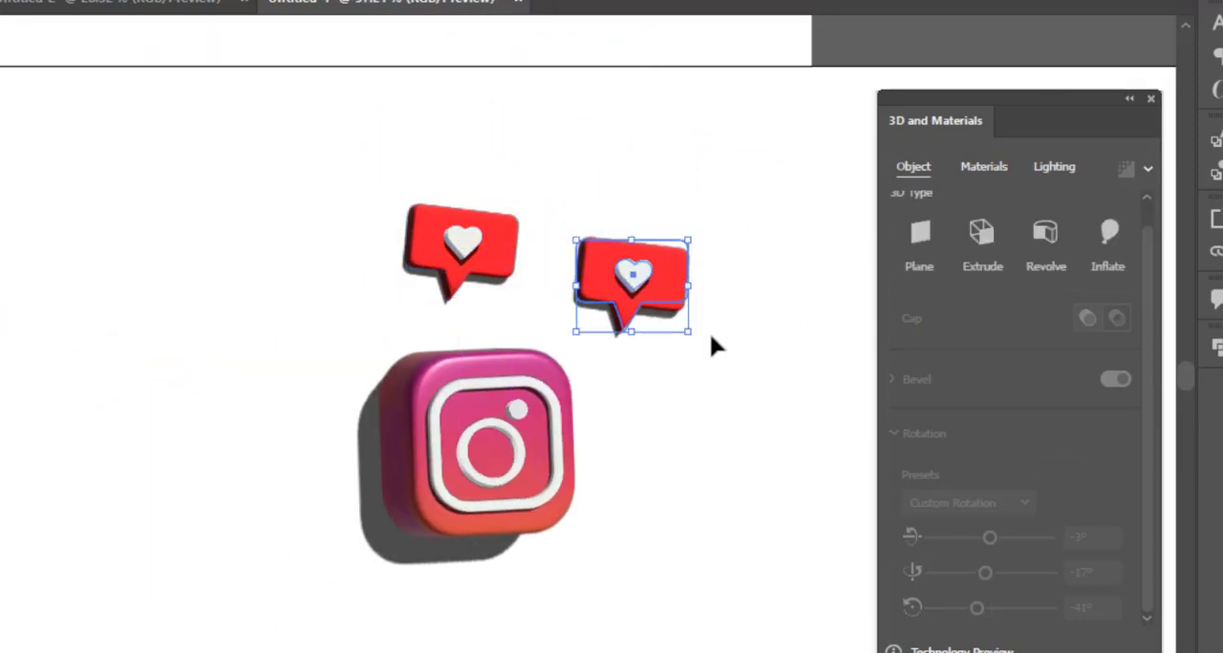
left_click_drag(709, 344, 676, 372)
left_click(483, 263)
left_click_drag(390, 211, 382, 239)
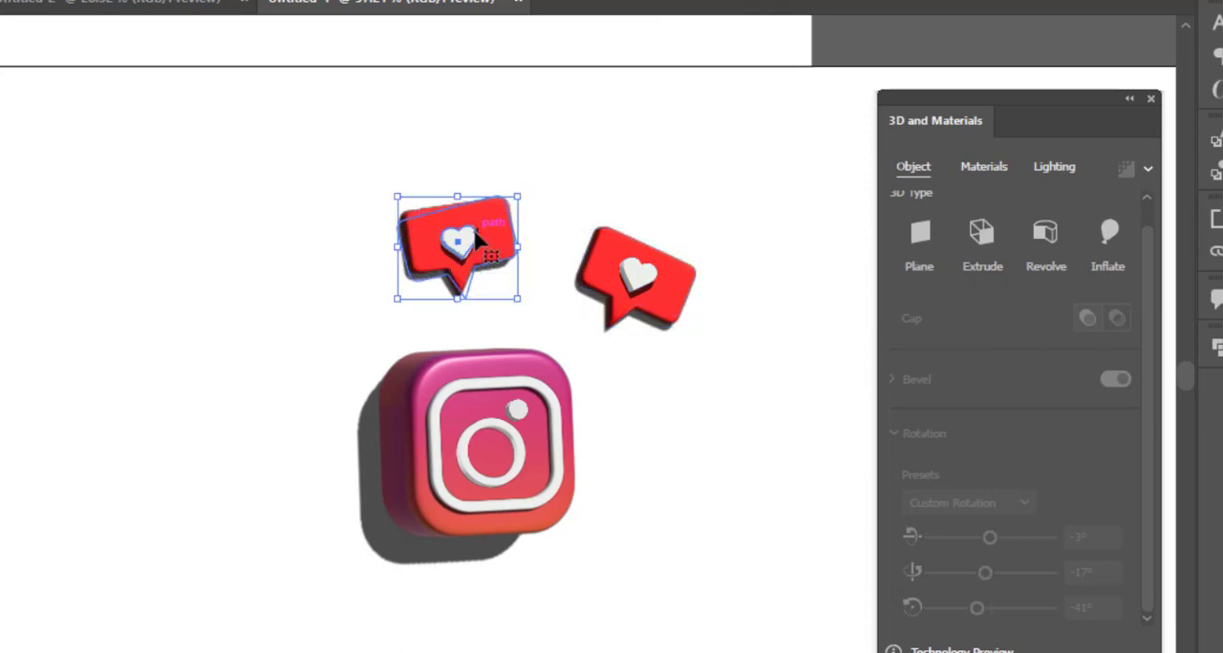
left_click_drag(531, 197, 539, 215)
Place a third heart speech bubble at the upper left of the camera icon, tilted anticlockwise.
left_click_drag(435, 247, 230, 370)
left_click_drag(191, 313, 187, 365)
left_click_drag(272, 357, 272, 323)
Select all parts of the camera icon and group them.
left_click(538, 491)
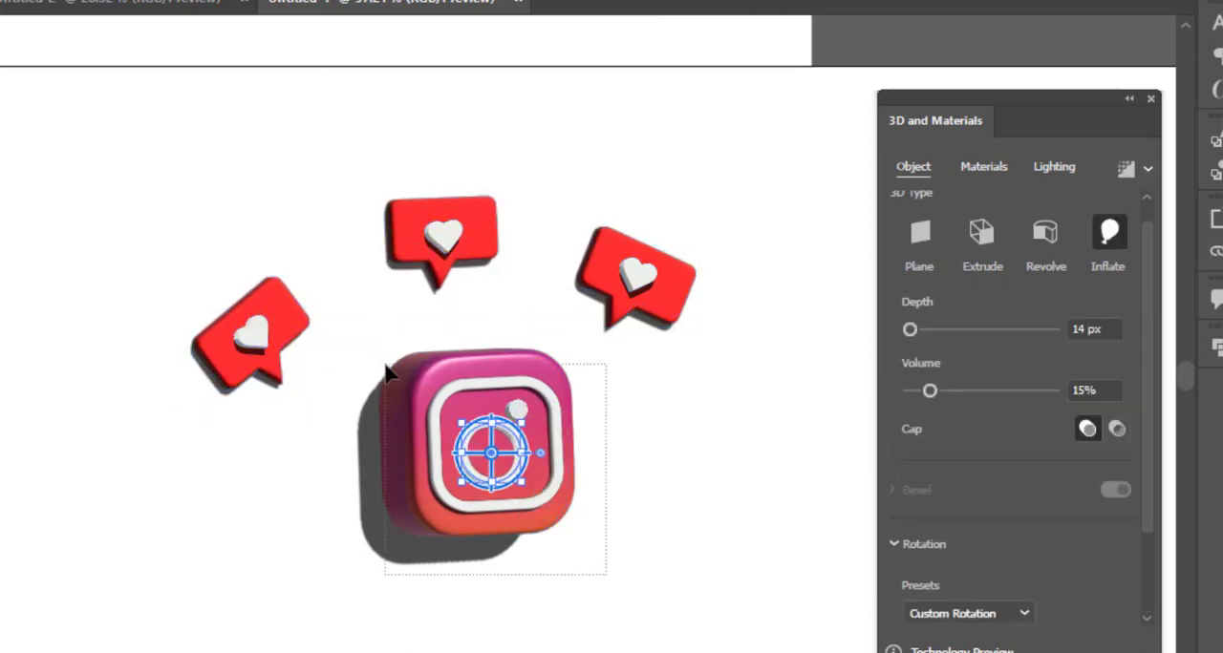
right_click(460, 420)
left_click(547, 81)
left_click(532, 543)
left_click_drag(668, 542, 554, 564)
left_click_drag(616, 530, 535, 516)
Select the camera icon and all three speech bubbles and expand their 3D appearance.
left_click_drag(608, 582, 264, 295)
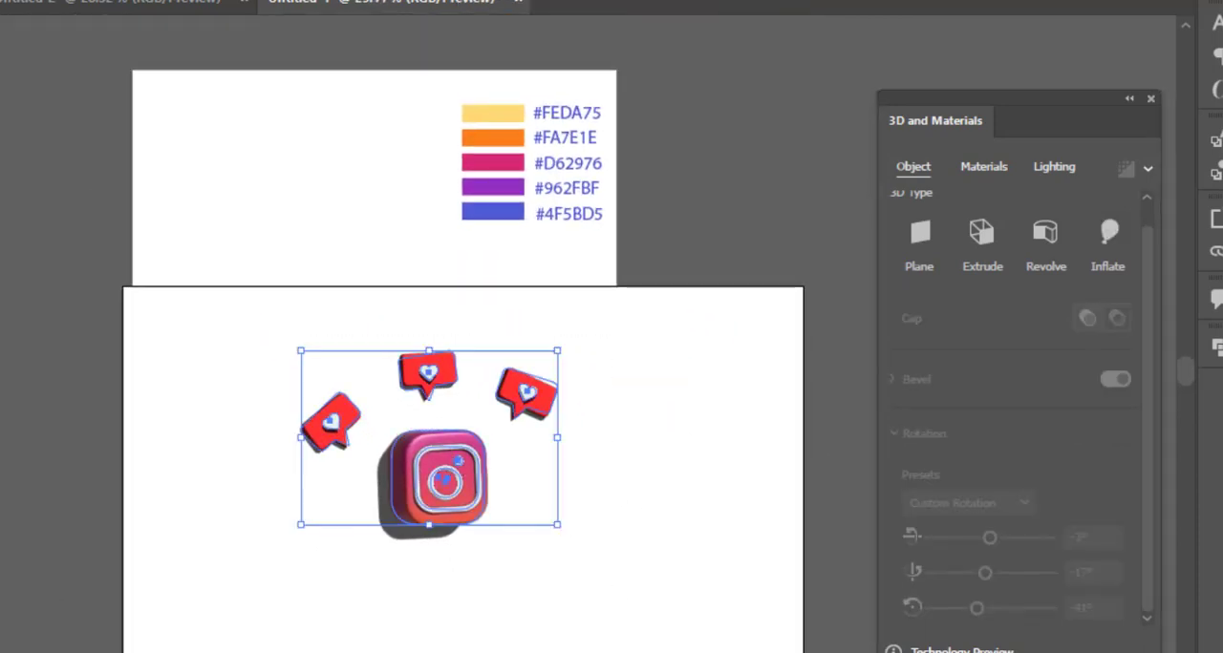
left_click(188, 1)
left_click(310, 219)
Scale up the expanded icon and speech bubbles together and center them on the artboard.
left_click_drag(582, 622, 685, 652)
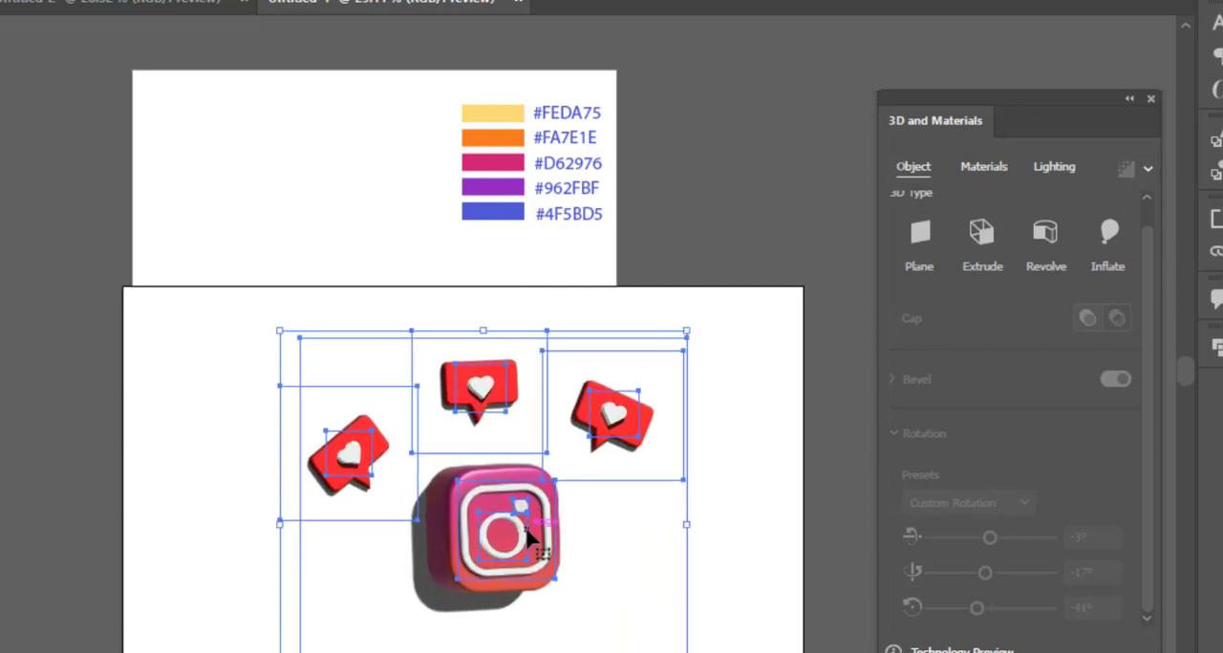
left_click_drag(527, 528, 516, 521)
left_click_drag(678, 329, 718, 285)
left_click_drag(517, 494, 503, 532)
left_click_drag(712, 514, 698, 510)
left_click_drag(715, 497, 666, 486)
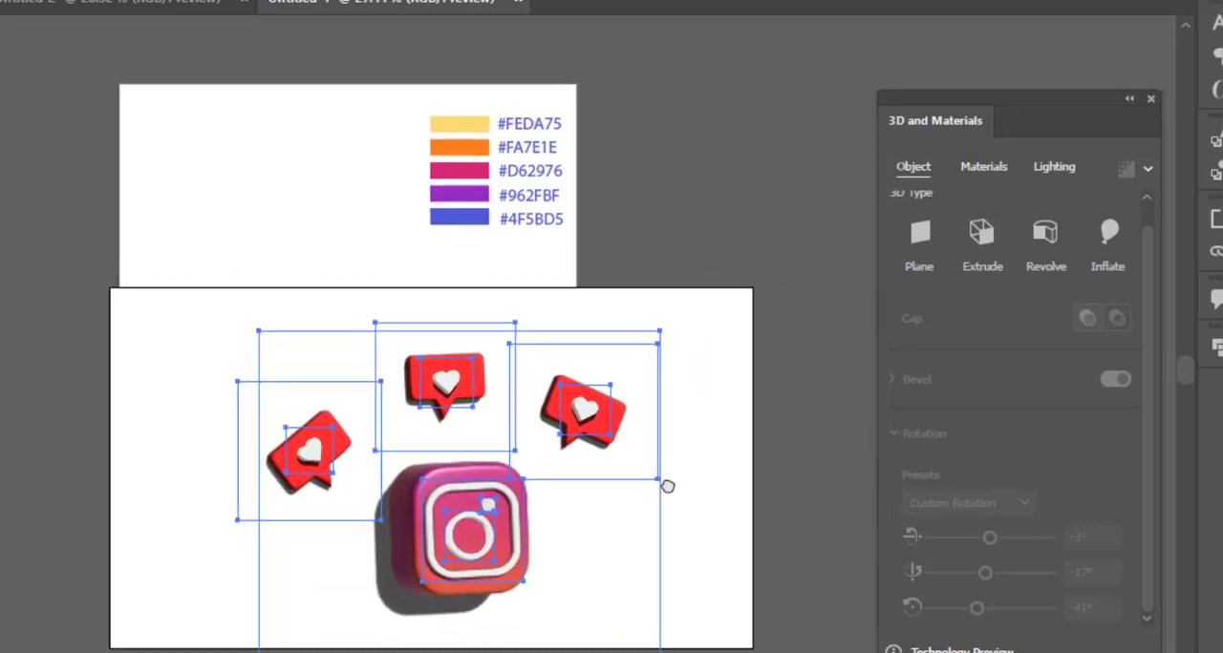
left_click(722, 320)
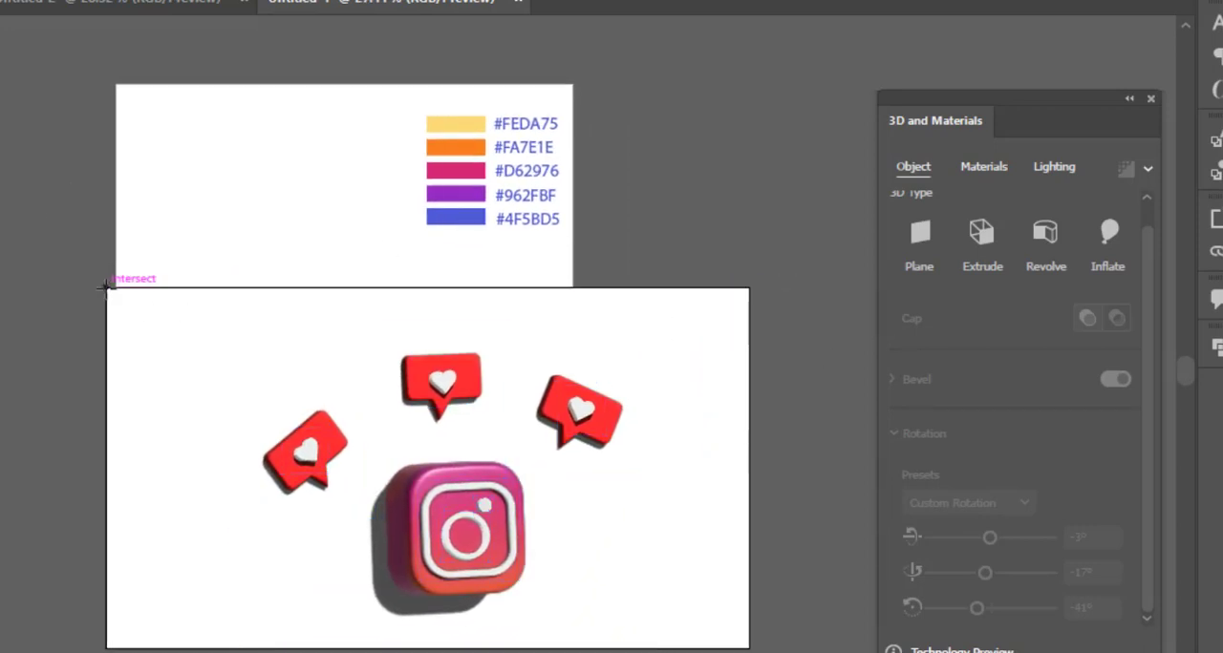
Draw a rectangle covering the artboard, fill it with the Instagram gradient and run the gradient vertically with yellow at the bottom.
left_click_drag(106, 287, 749, 648)
left_click(0, 562)
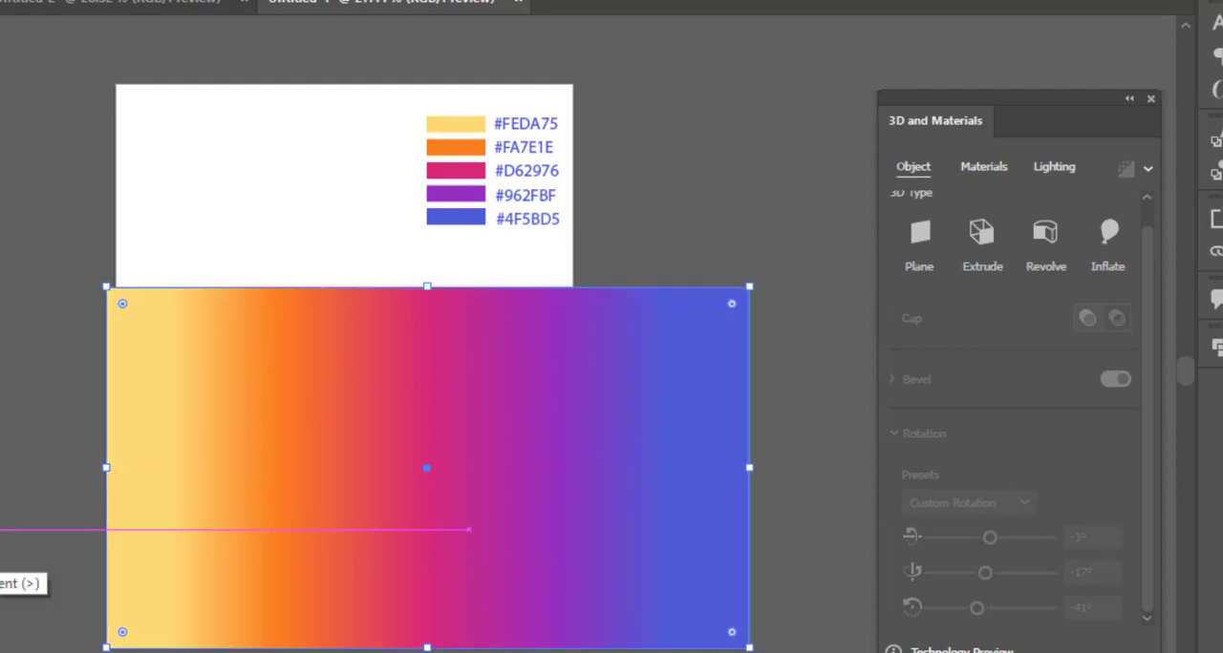
key("g")
left_click_drag(425, 641, 430, 102)
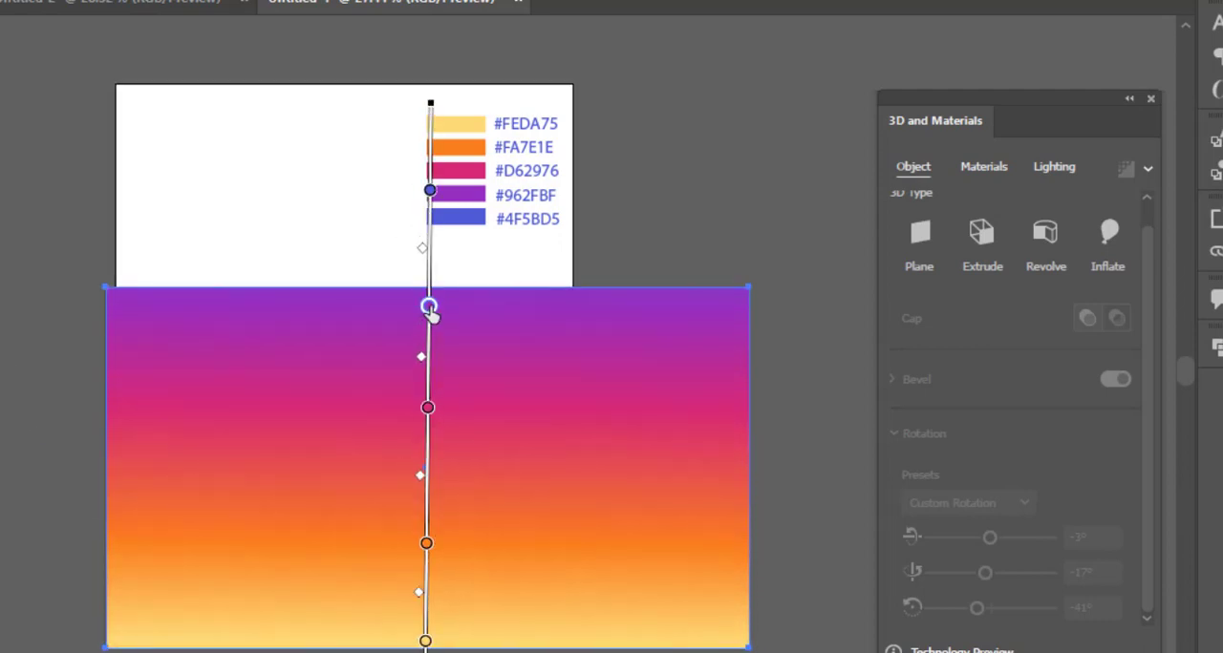
Reposition the rectangle's gradient stops so orange sits at the bottom edge, with pink in the middle and purple near the top.
left_click_drag(427, 408, 427, 430)
left_click_drag(426, 542, 425, 597)
left_click_drag(425, 641, 425, 652)
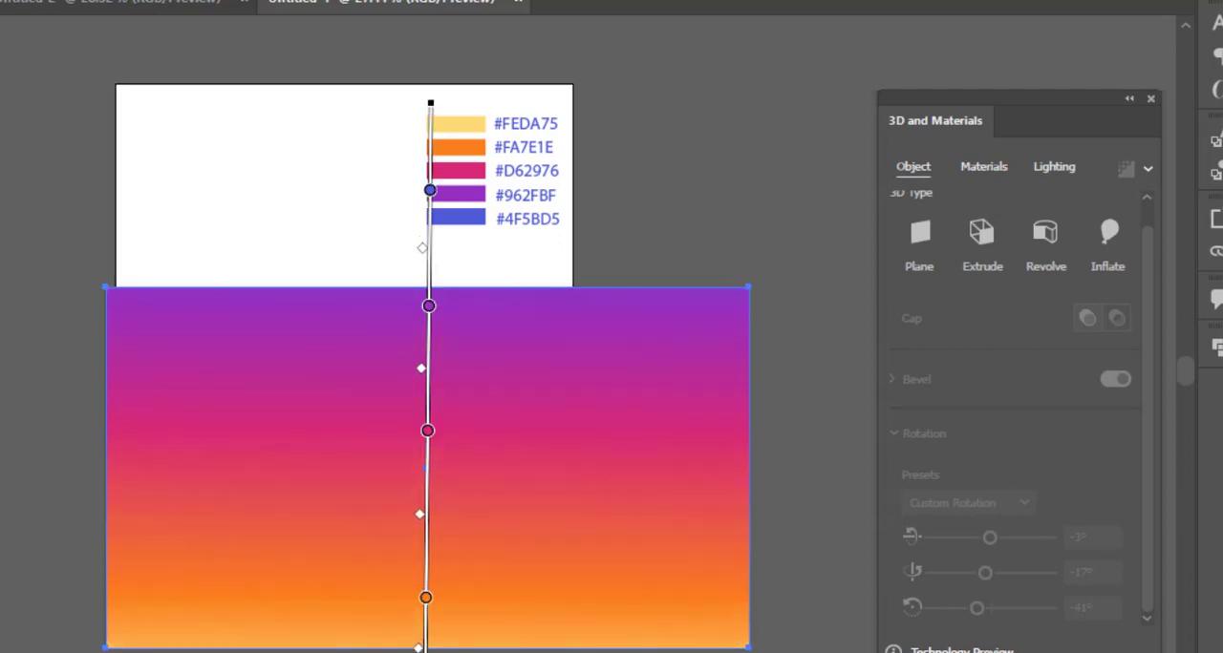
left_click_drag(426, 601, 425, 648)
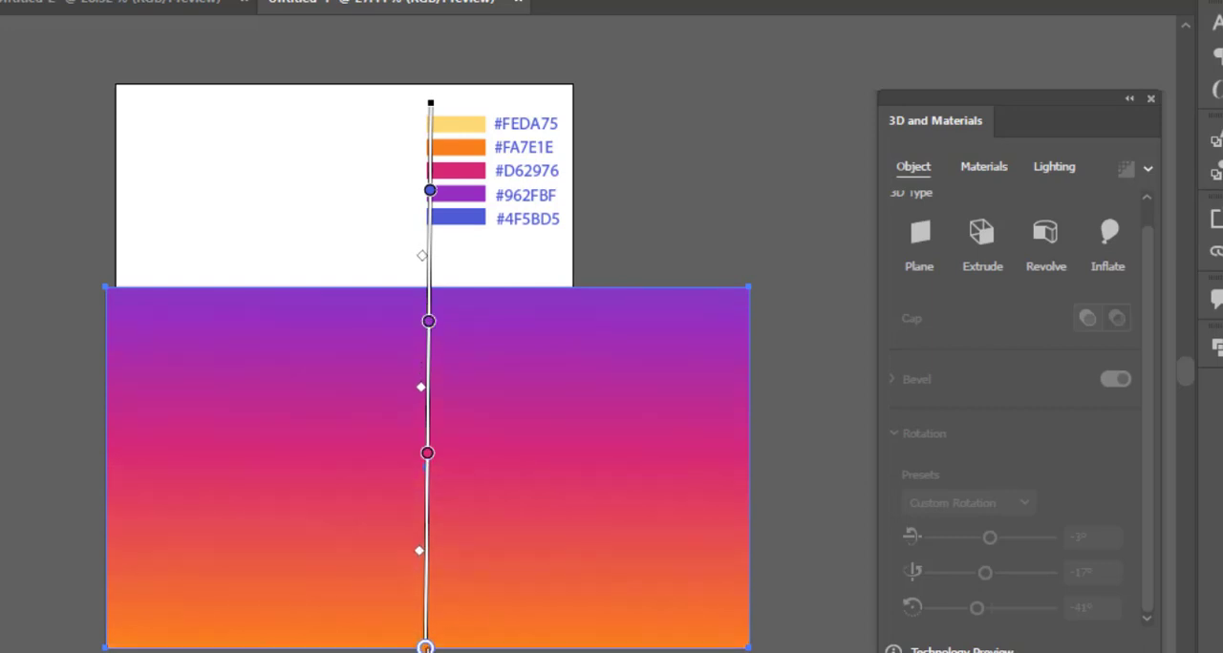
key("v")
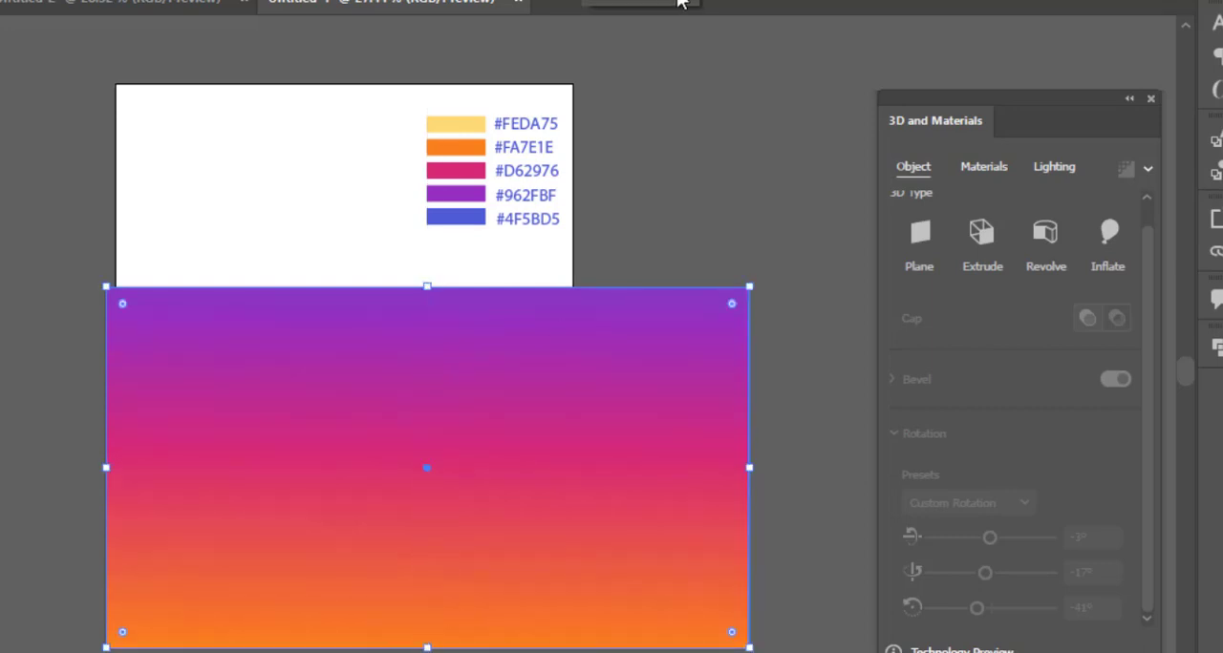
left_click_drag(678, 1, 696, 3)
left_click(748, 243)
left_click(691, 1)
left_click(528, 401)
left_click(692, 1)
Send the gradient rectangle behind the camera icon and speech bubbles.
right_click(468, 410)
mouse_move(585, 644)
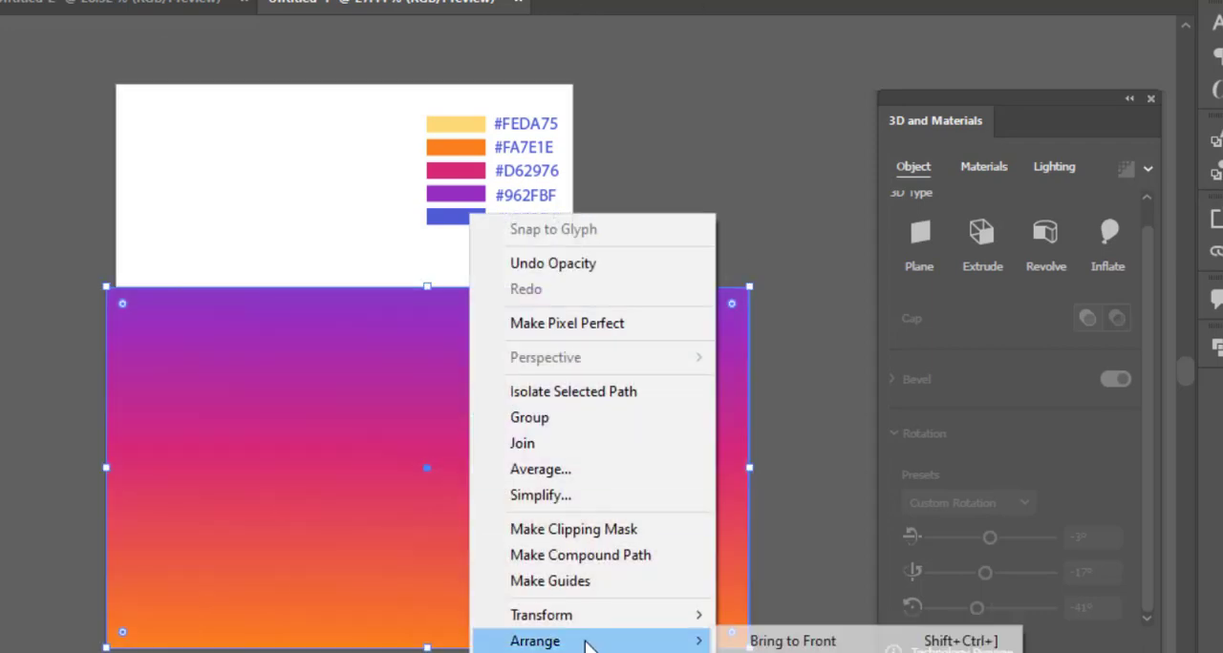
left_click(779, 652)
key("z")
left_click_drag(396, 461, 514, 461)
left_click(513, 460, "alt")
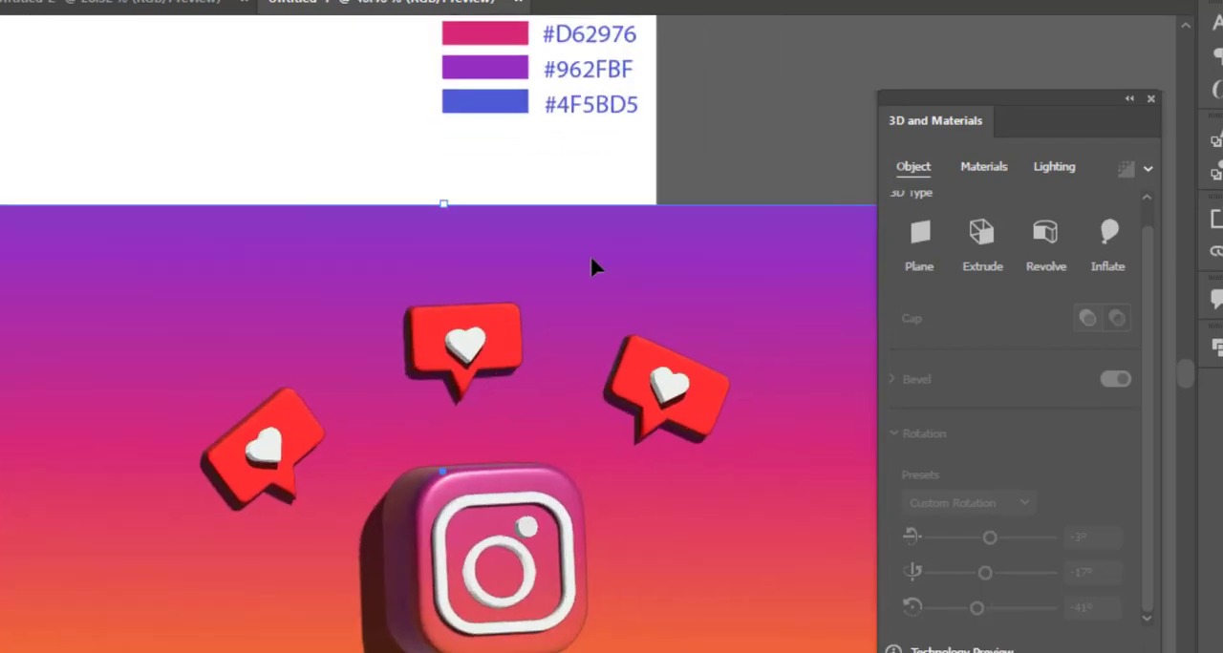
Lower the opacity of the gradient background rectangle slightly to soften its colors.
right_click(591, 259)
left_click(501, 240)
left_click(692, 1)
left_click_drag(681, 2, 671, 1)
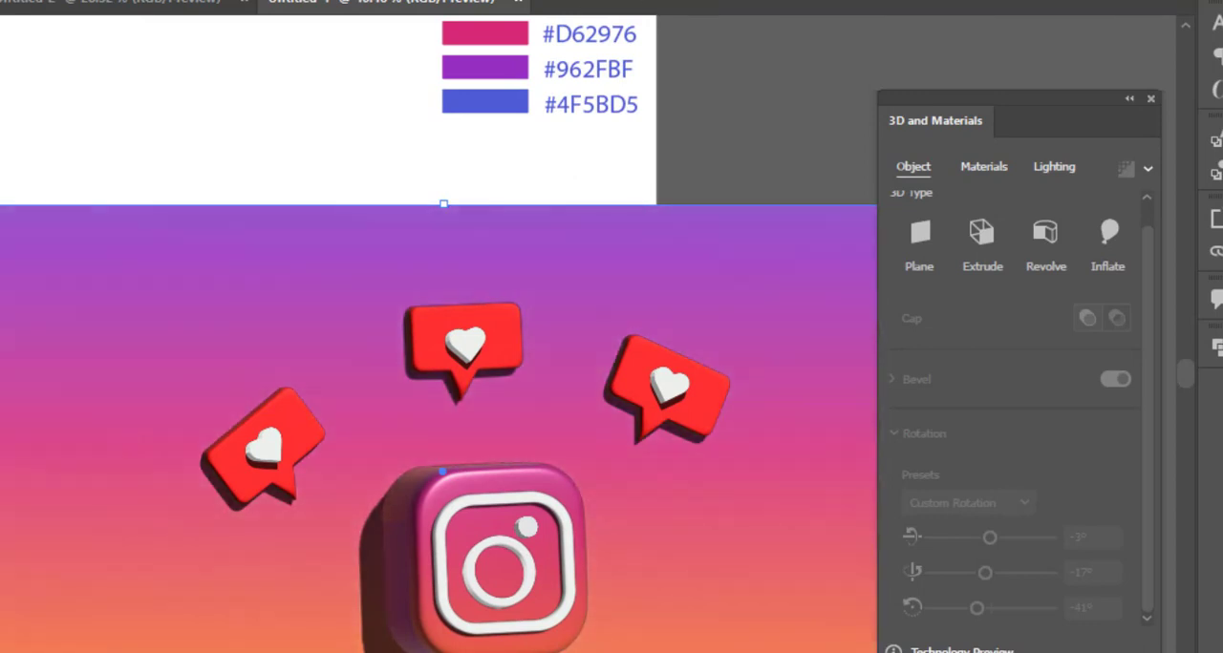
Close the 3D and Materials settings and examine the finished composition up close.
left_click(1150, 100)
key("z")
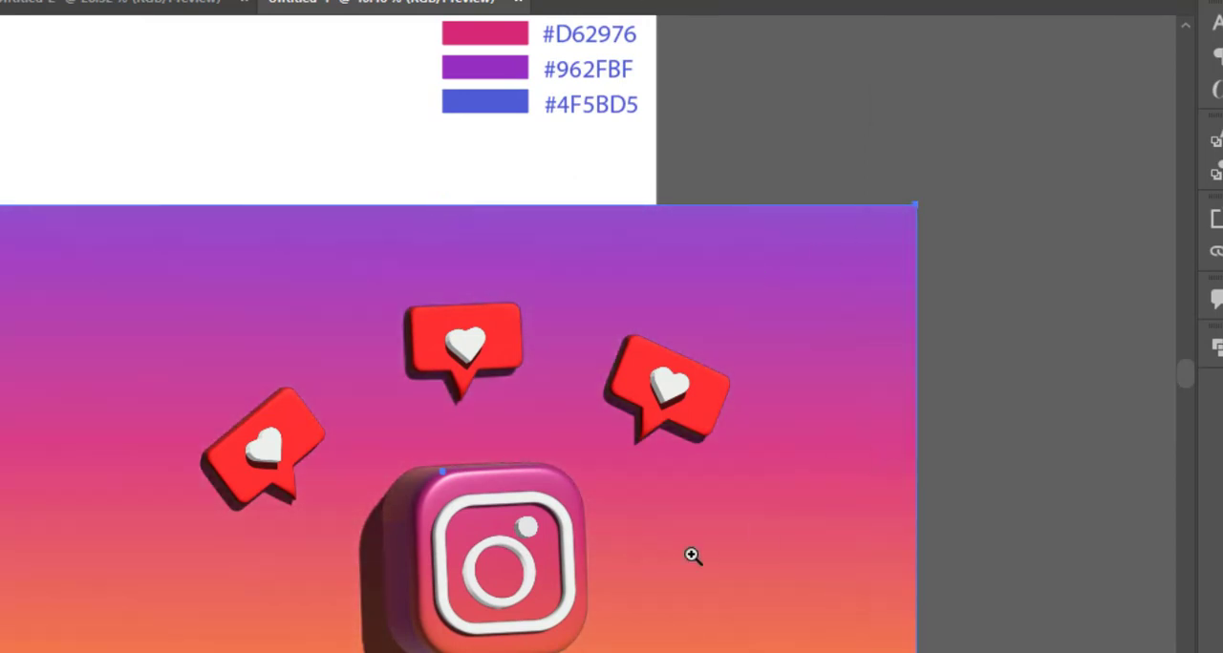
left_click_drag(691, 554, 680, 583)
left_click_drag(680, 599, 965, 535)
left_click_drag(807, 470, 873, 566)
scroll(873, 565, "up", 3)
left_click_drag(832, 508, 907, 535)
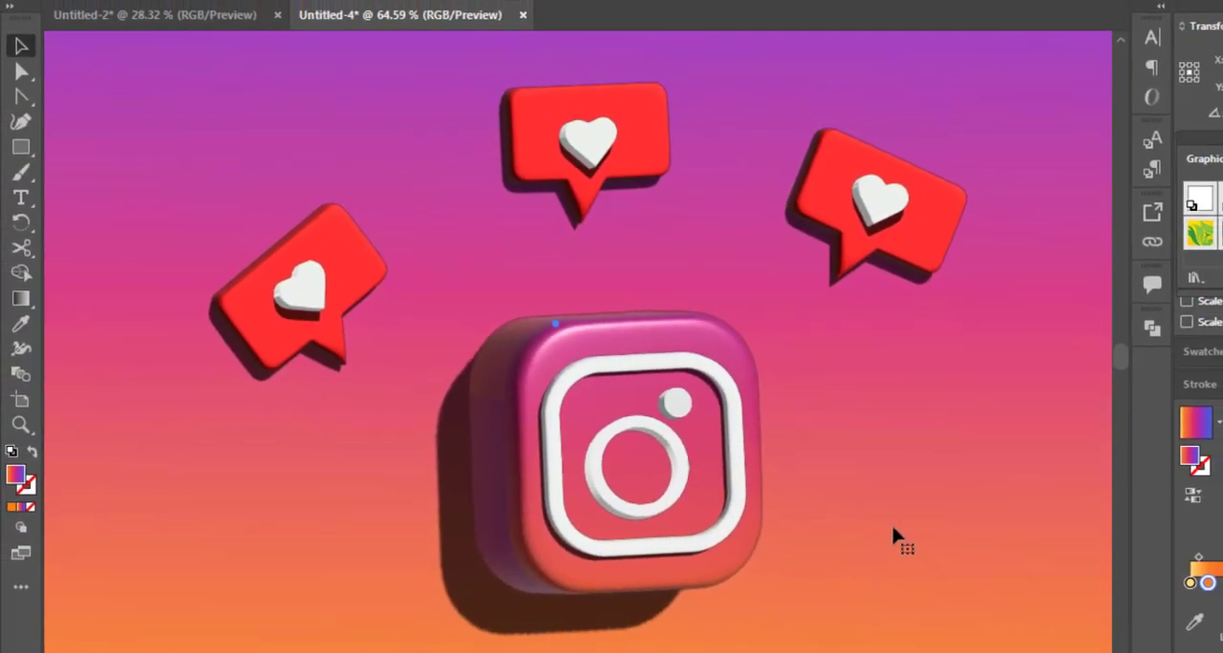